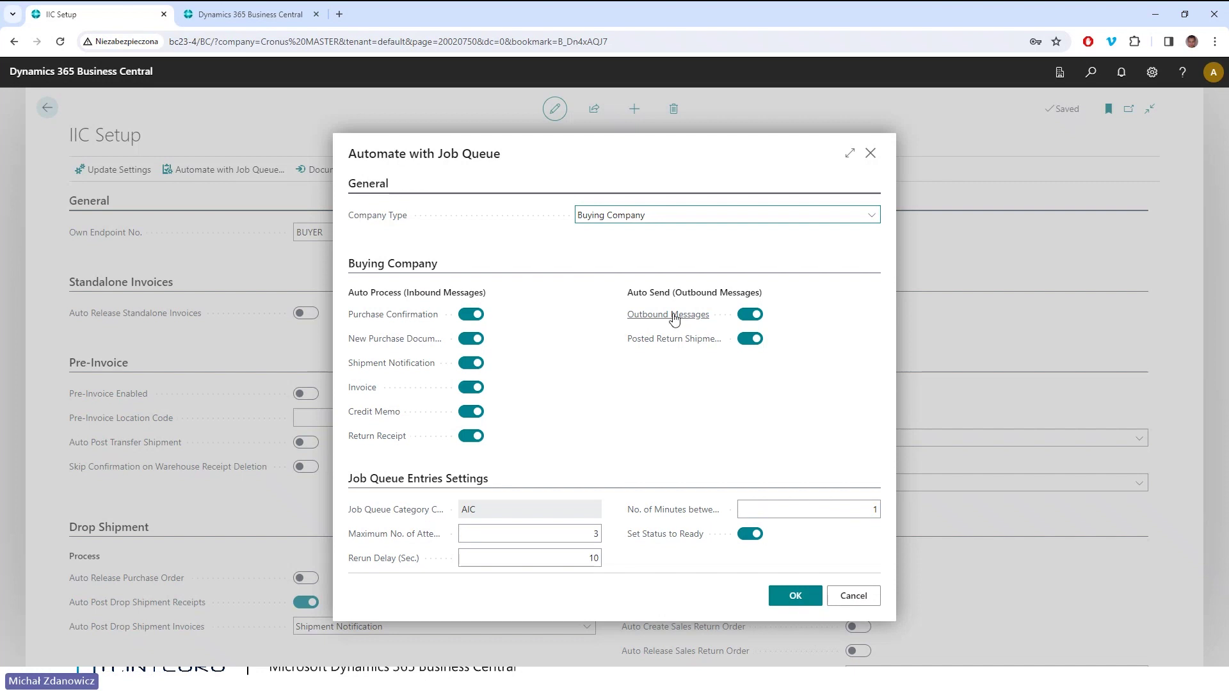
# Review the available company types, the Buying Company automation options and the job queue entry settings in Automate with Job Queue.
pyautogui.click(610, 218)
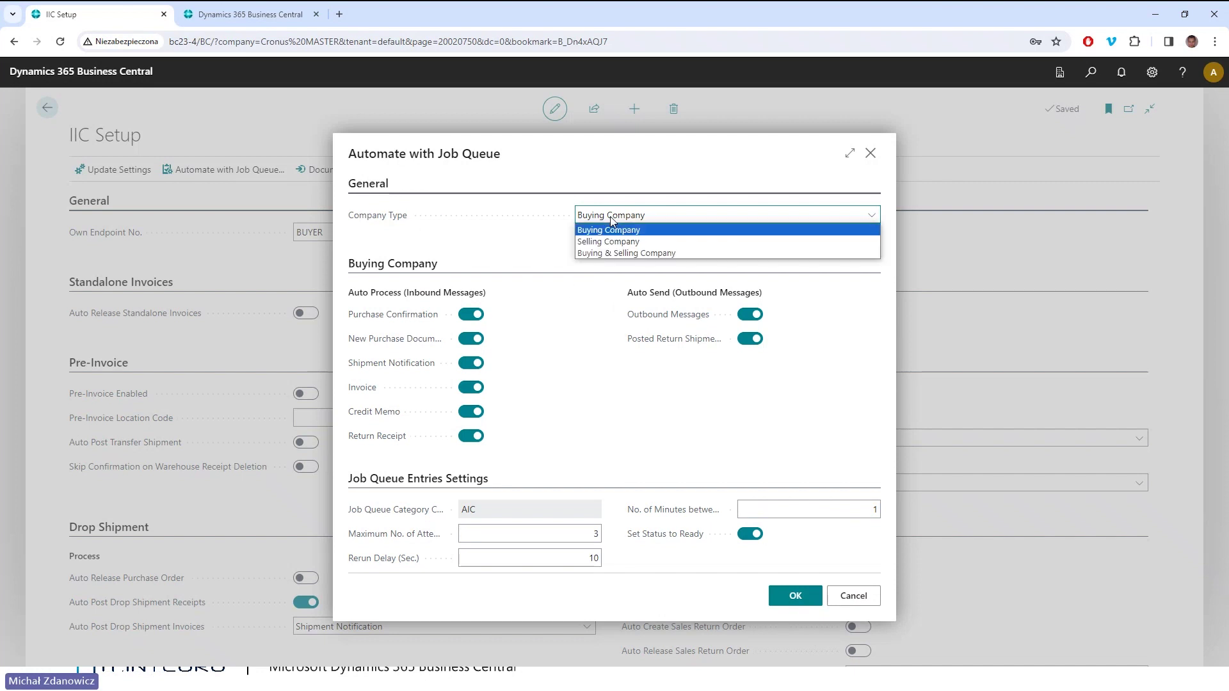
pyautogui.click(519, 212)
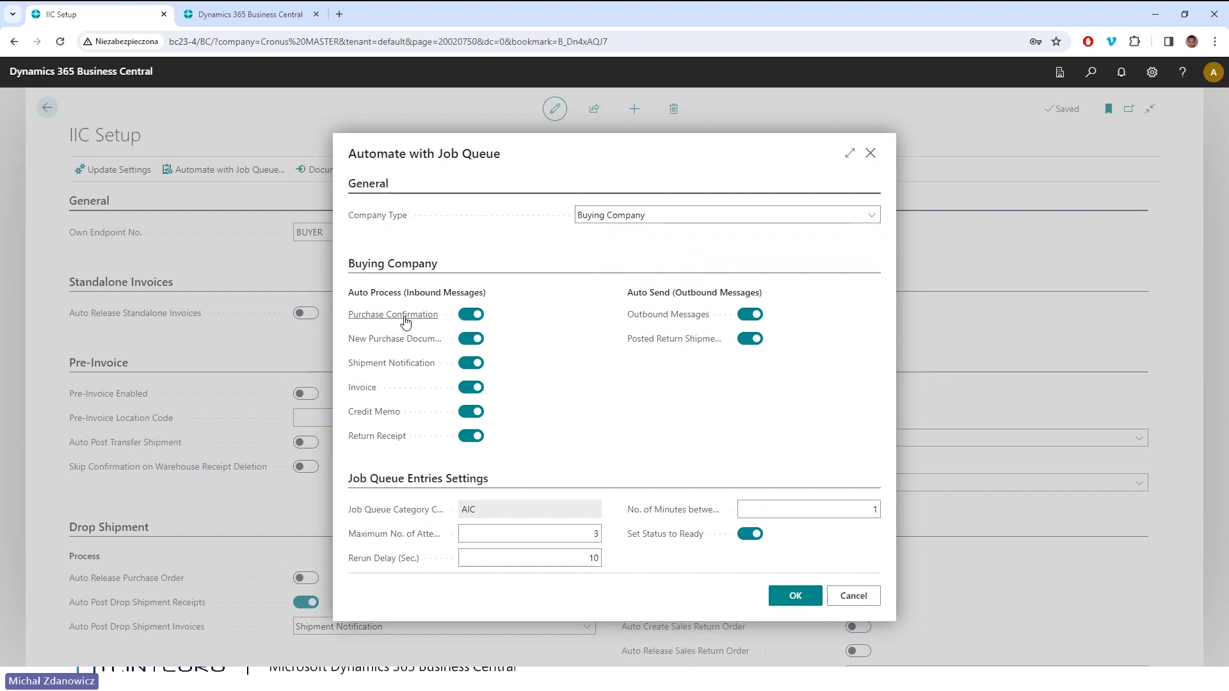
pyautogui.moveTo(422, 347)
pyautogui.click(484, 551)
pyautogui.click(568, 531)
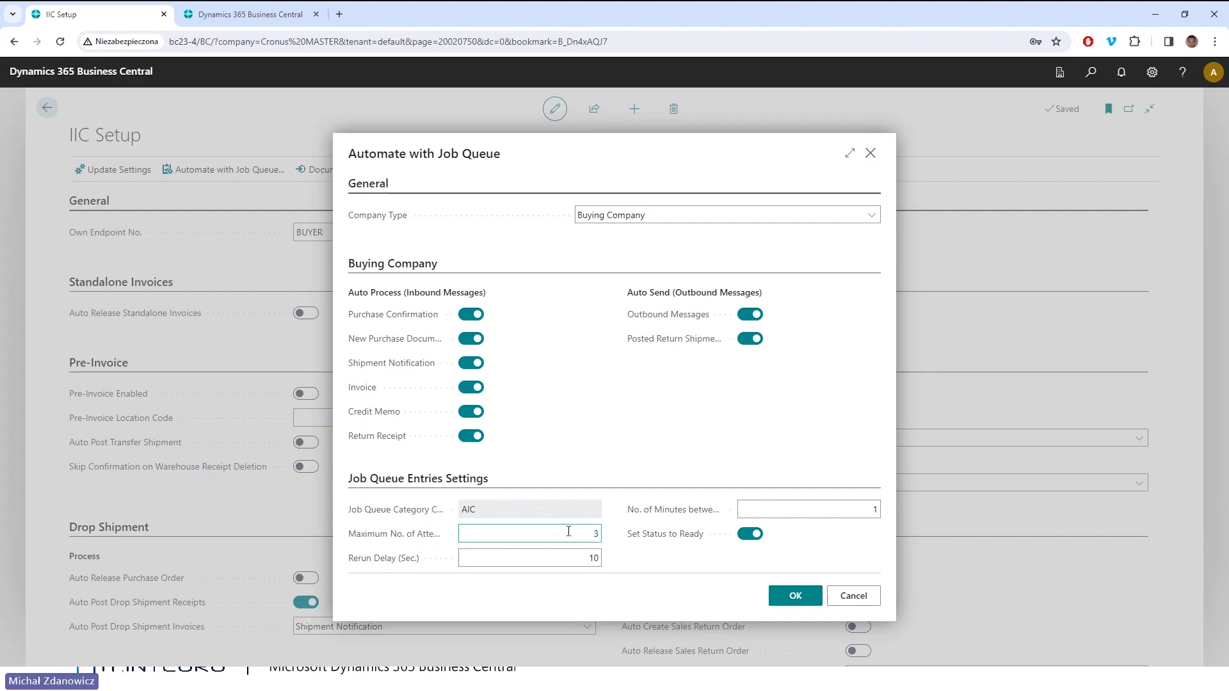
pyautogui.click(800, 509)
# Compare the automation options for the Selling Company and Buying & Selling Company types, then close the dialog without applying.
pyautogui.click(627, 216)
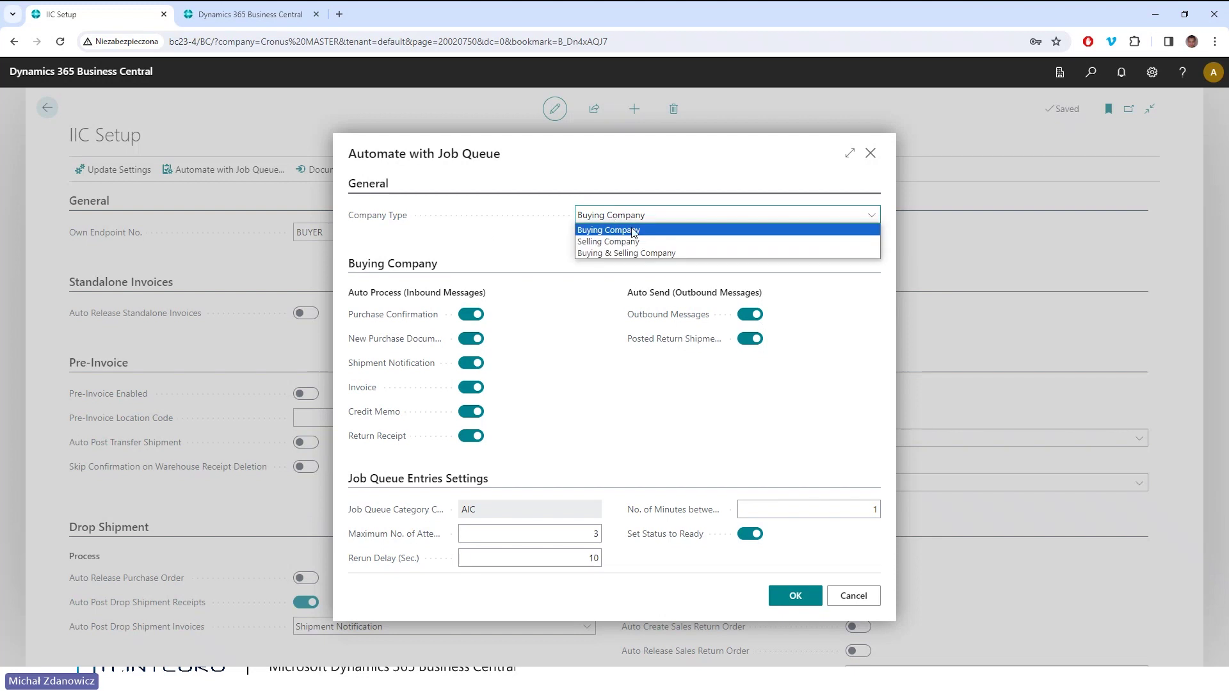
pyautogui.click(632, 243)
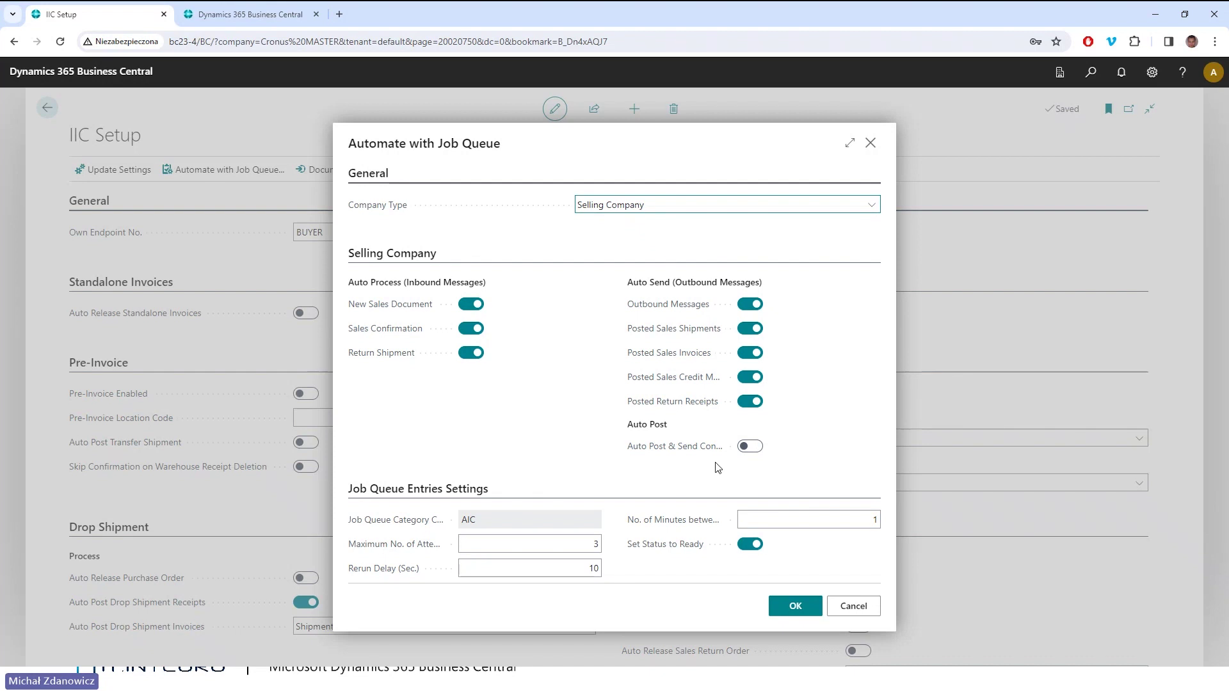
pyautogui.click(674, 205)
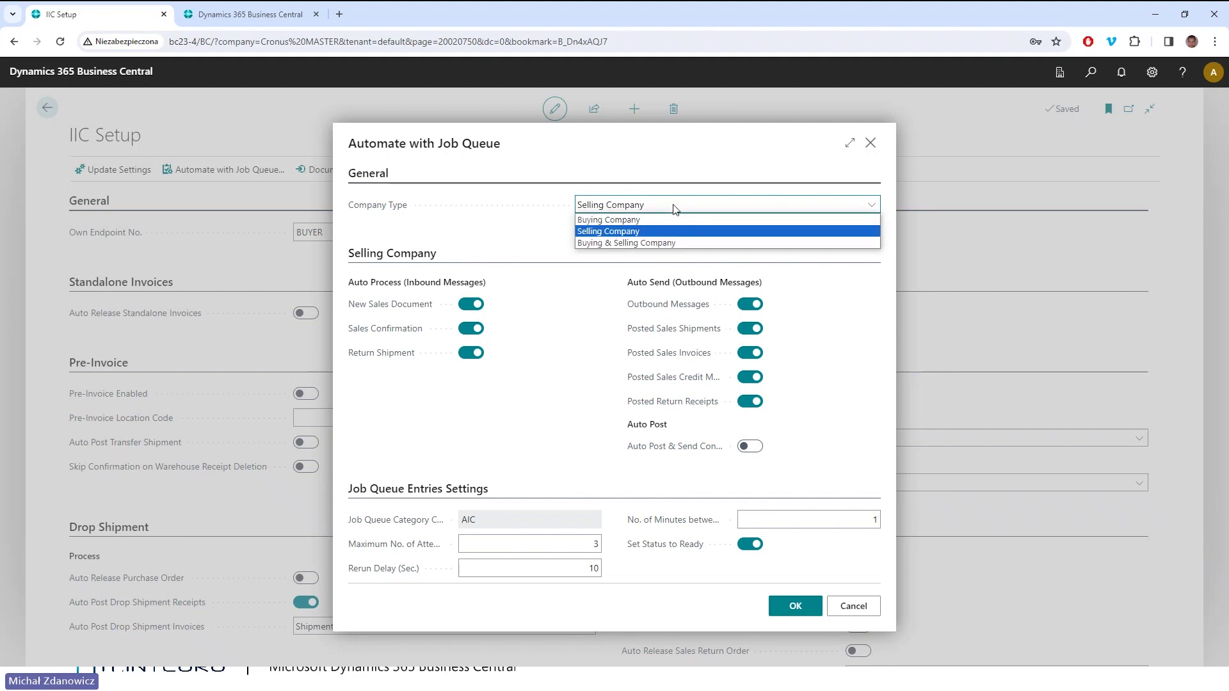
pyautogui.click(663, 242)
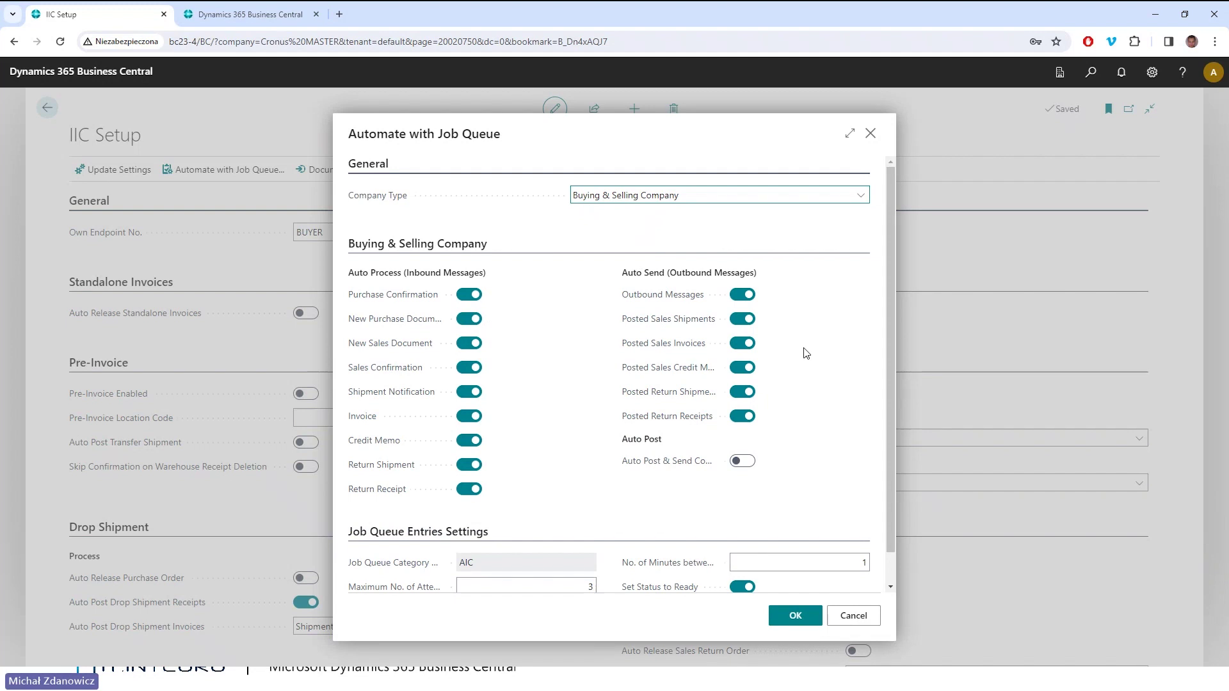
pyautogui.click(747, 201)
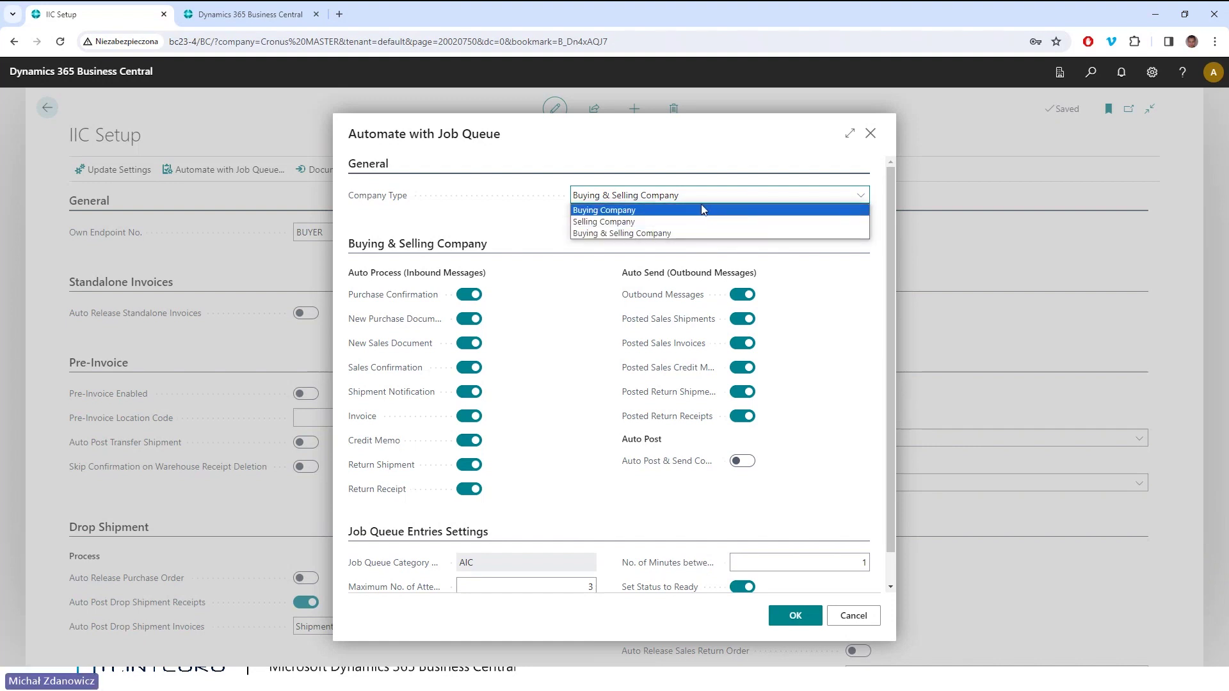
pyautogui.click(521, 211)
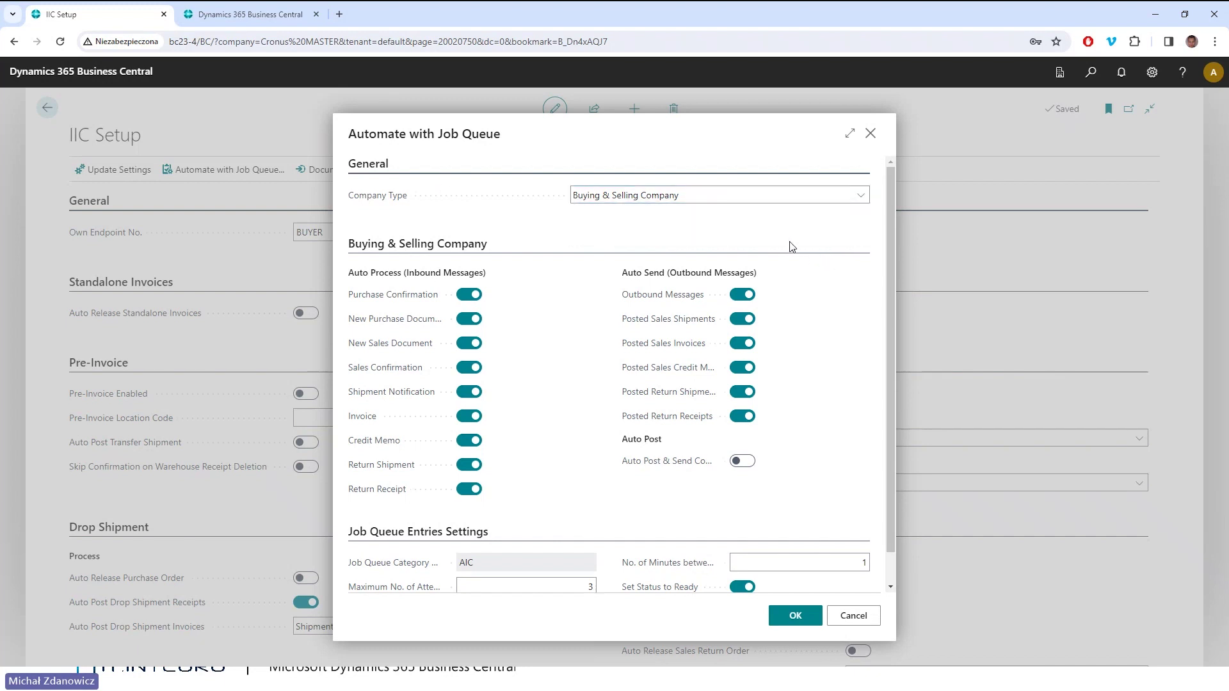
pyautogui.click(871, 133)
# Switch to the Cronus SELLER company and open its IIC Setup page.
pyautogui.click(279, 21)
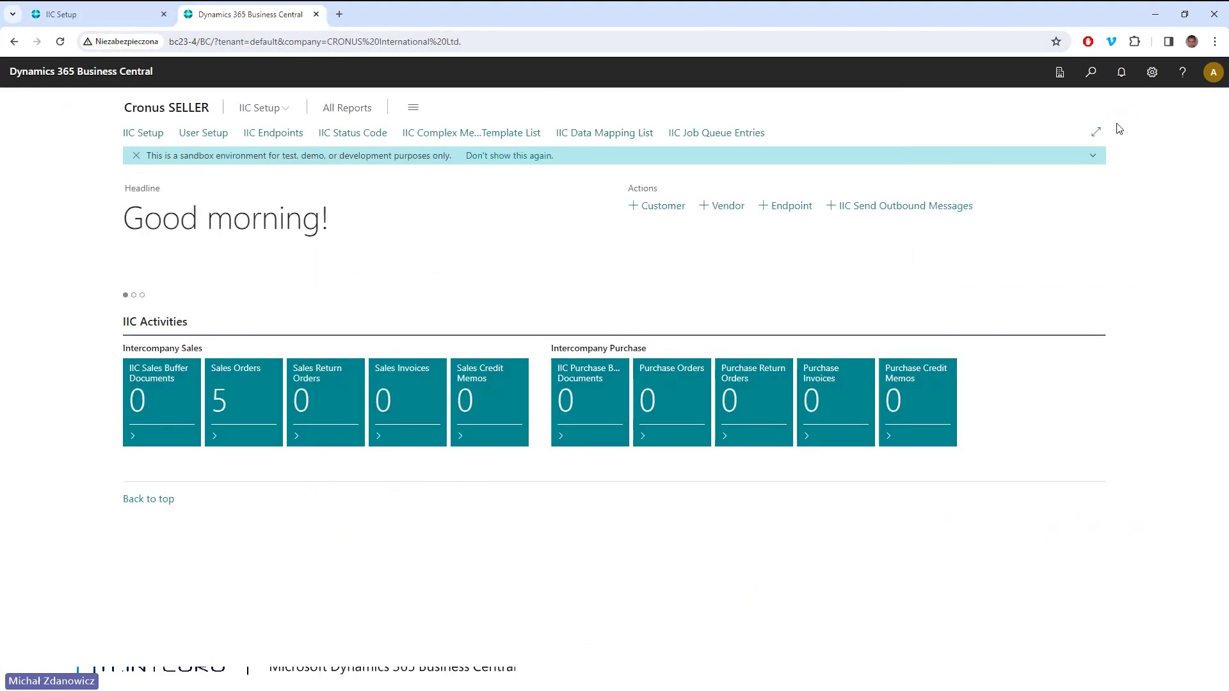
pyautogui.click(1095, 74)
pyautogui.write('iic set')
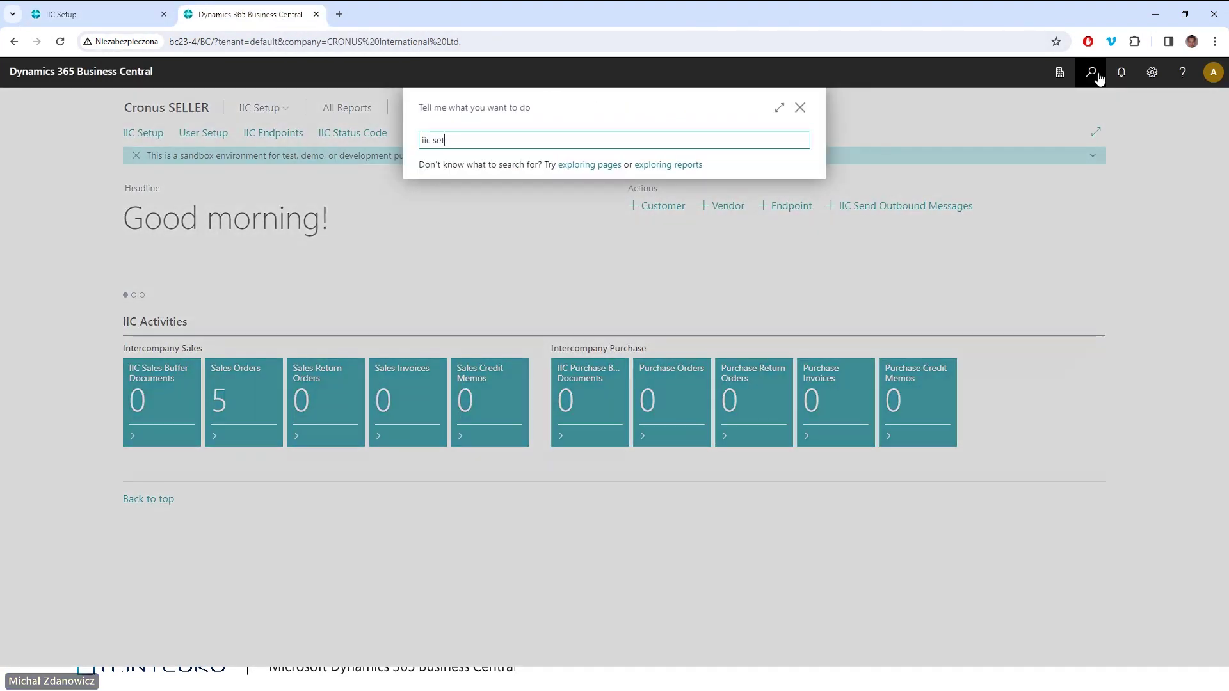
pyautogui.click(541, 199)
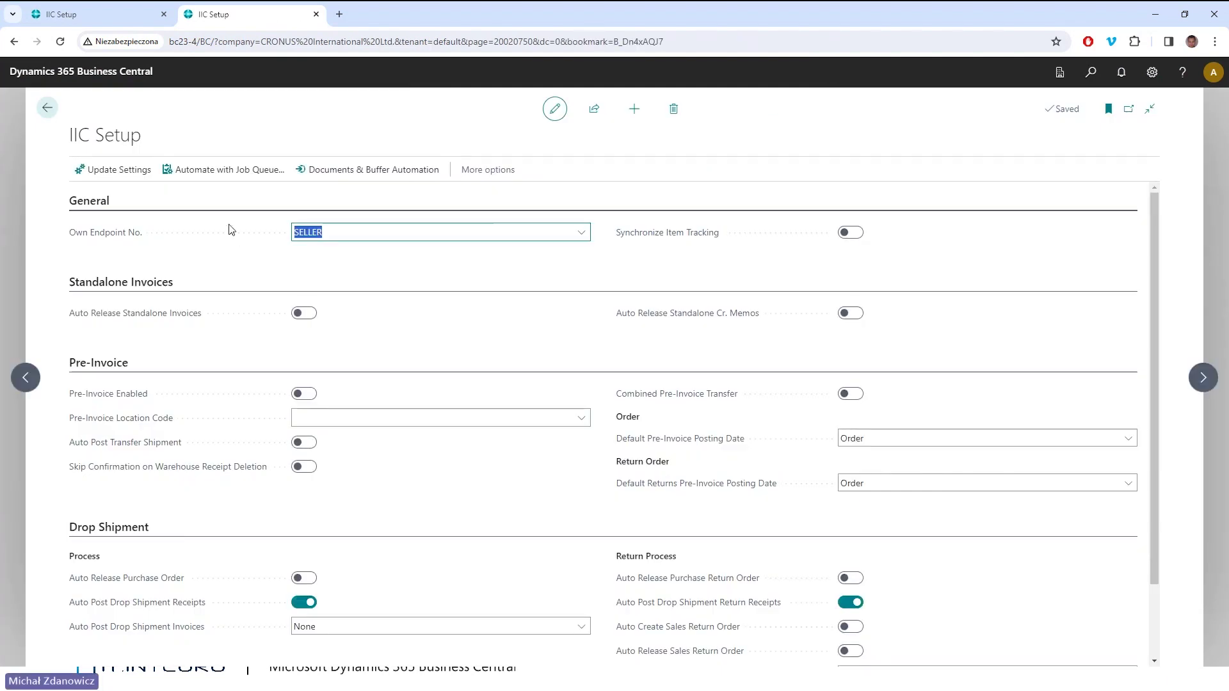
# Run Automate with Job Queue for the SELLER endpoint with the company type Selling Company and confirm creating the entries.
pyautogui.click(241, 170)
pyautogui.click(673, 208)
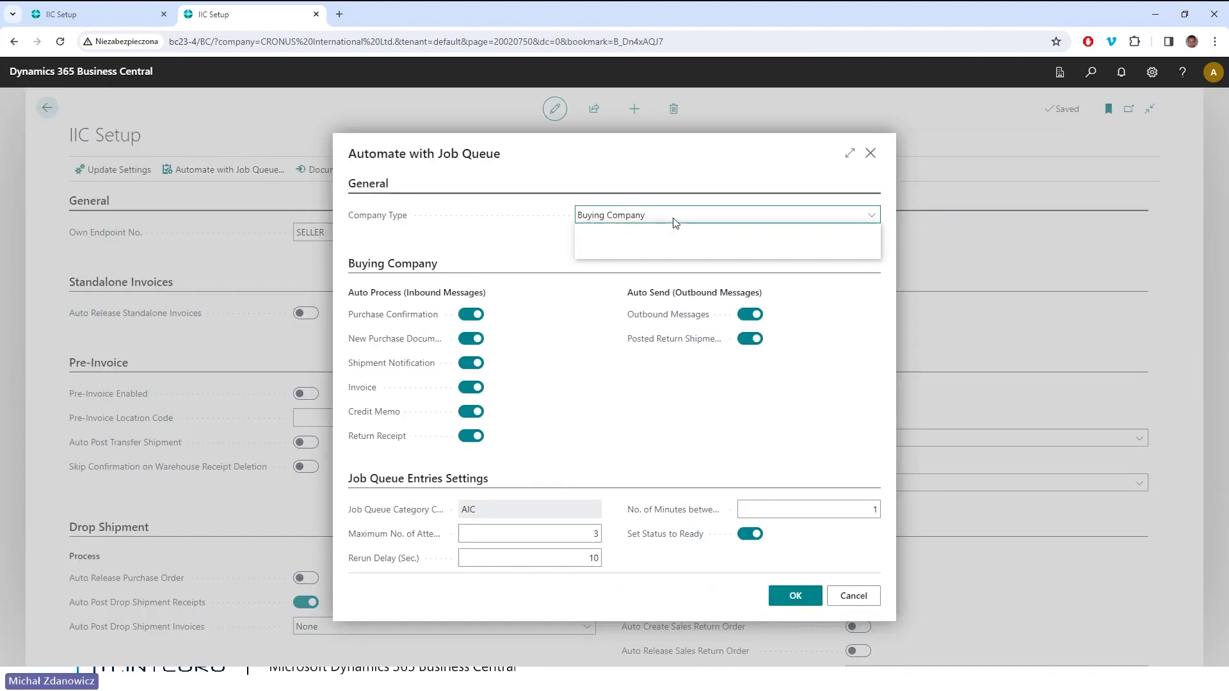
pyautogui.click(664, 243)
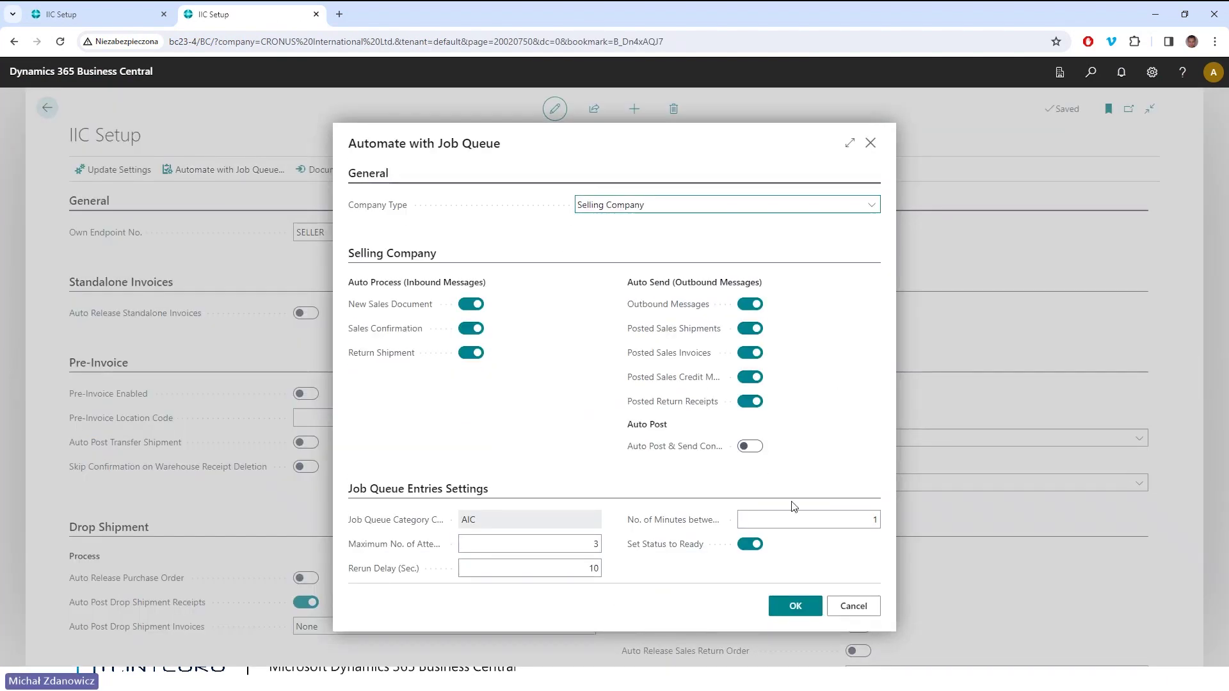
pyautogui.click(795, 606)
pyautogui.click(673, 407)
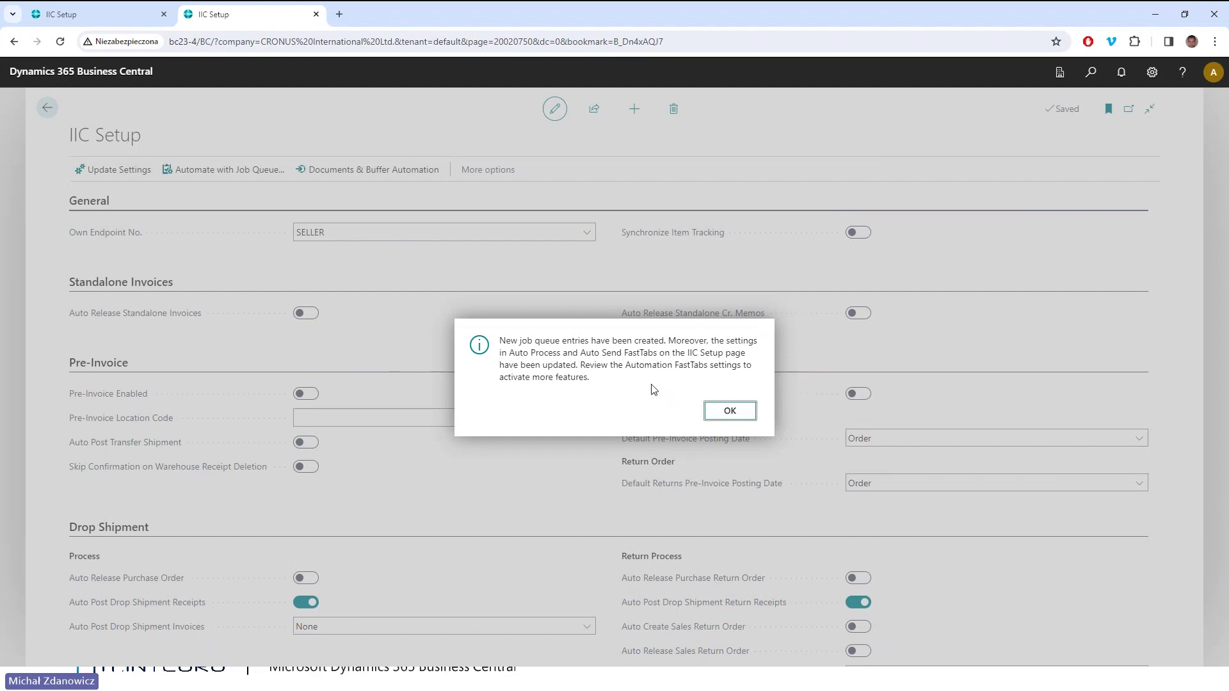
pyautogui.click(722, 413)
# Find the Job Queue Entries list, examine the seller's entries and their category codes, and return to IIC Setup.
pyautogui.click(1090, 73)
pyautogui.write('job que en')
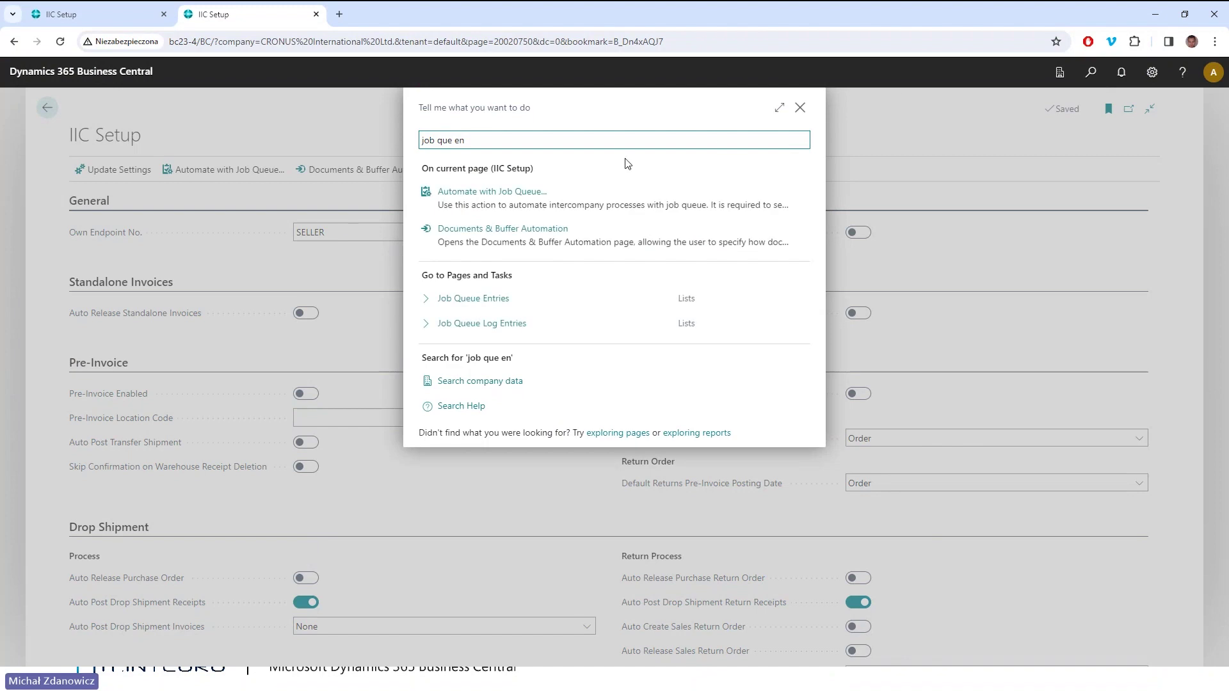
pyautogui.click(519, 308)
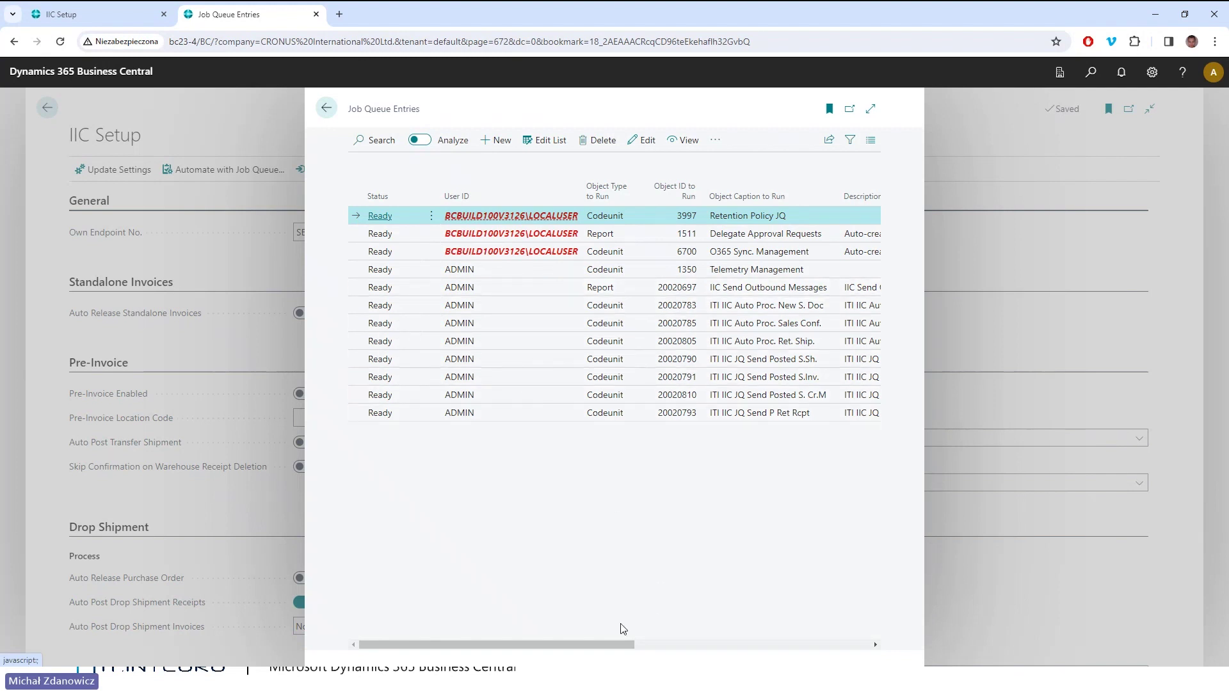
pyautogui.moveTo(600, 646); pyautogui.dragTo(691, 647)
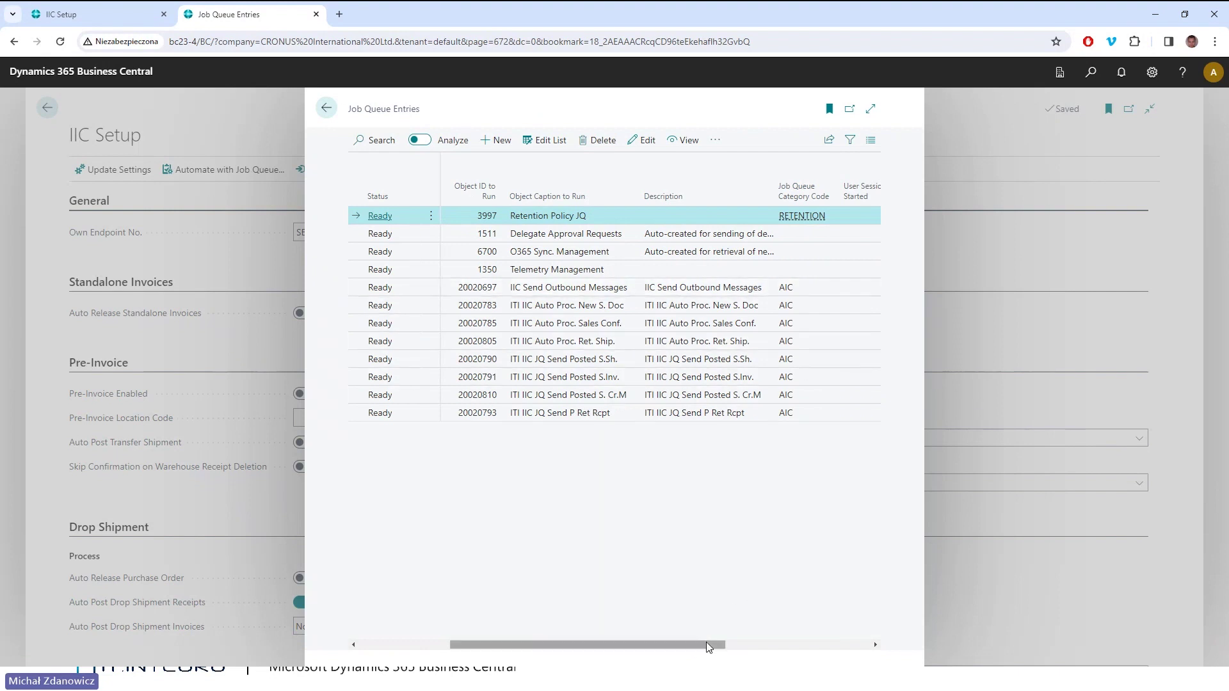
pyautogui.moveTo(707, 650); pyautogui.dragTo(616, 647)
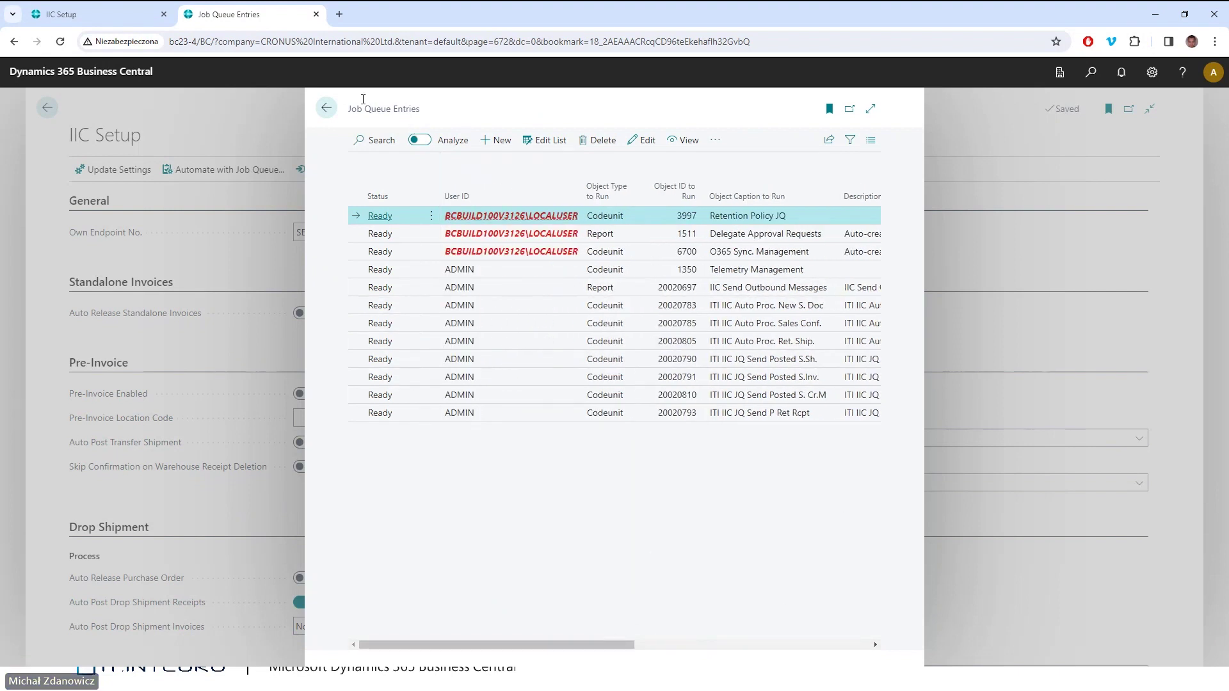
pyautogui.click(325, 109)
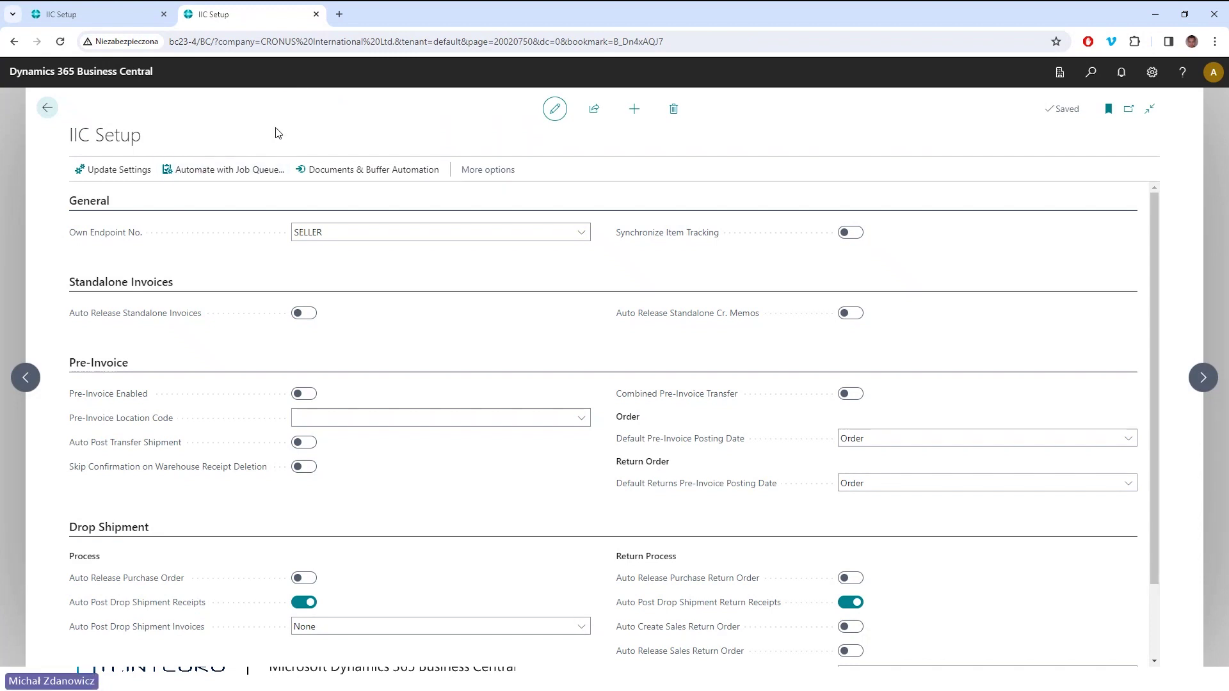
# Review the seller's drop shipment settings and its Documents & Buffer Automation settings, then return to IIC Setup.
pyautogui.scroll(-2, 444, 349)
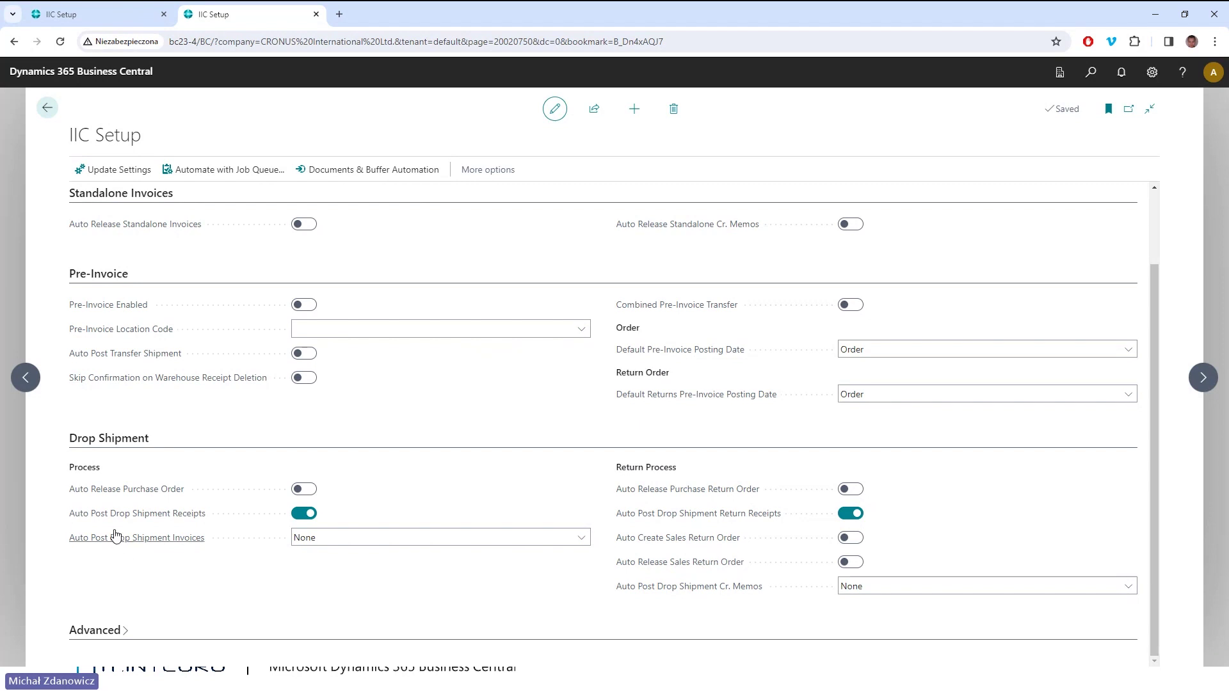
pyautogui.click(320, 176)
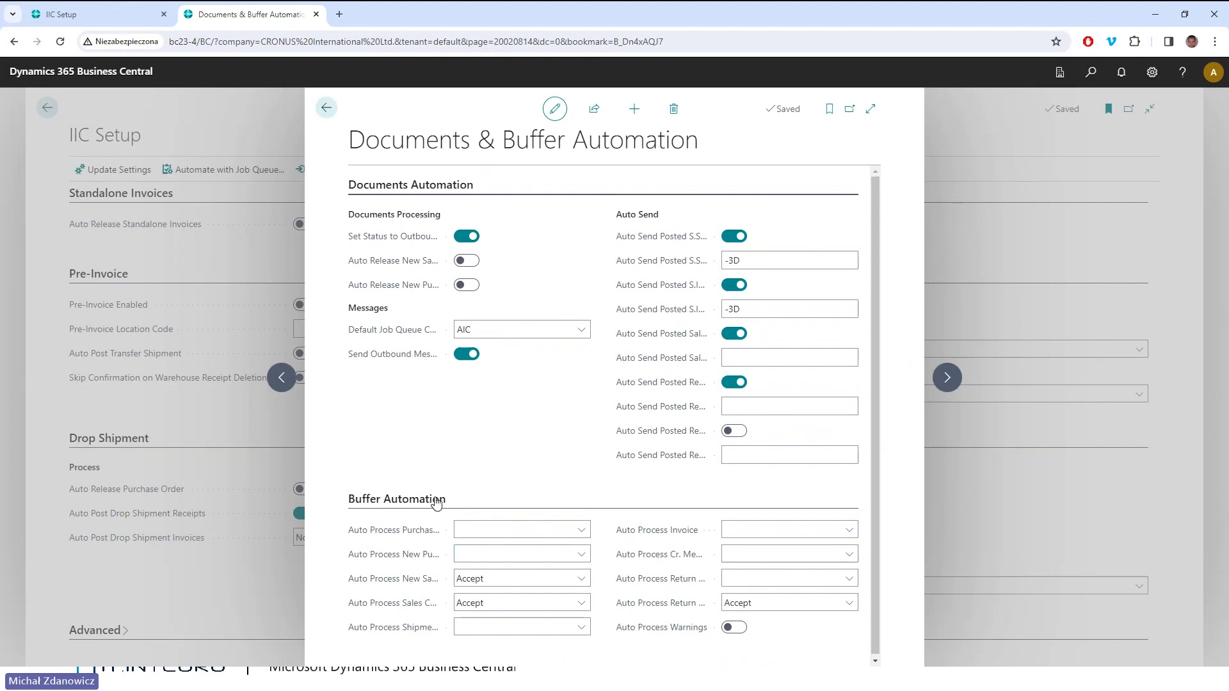
pyautogui.scroll(-1, 502, 416)
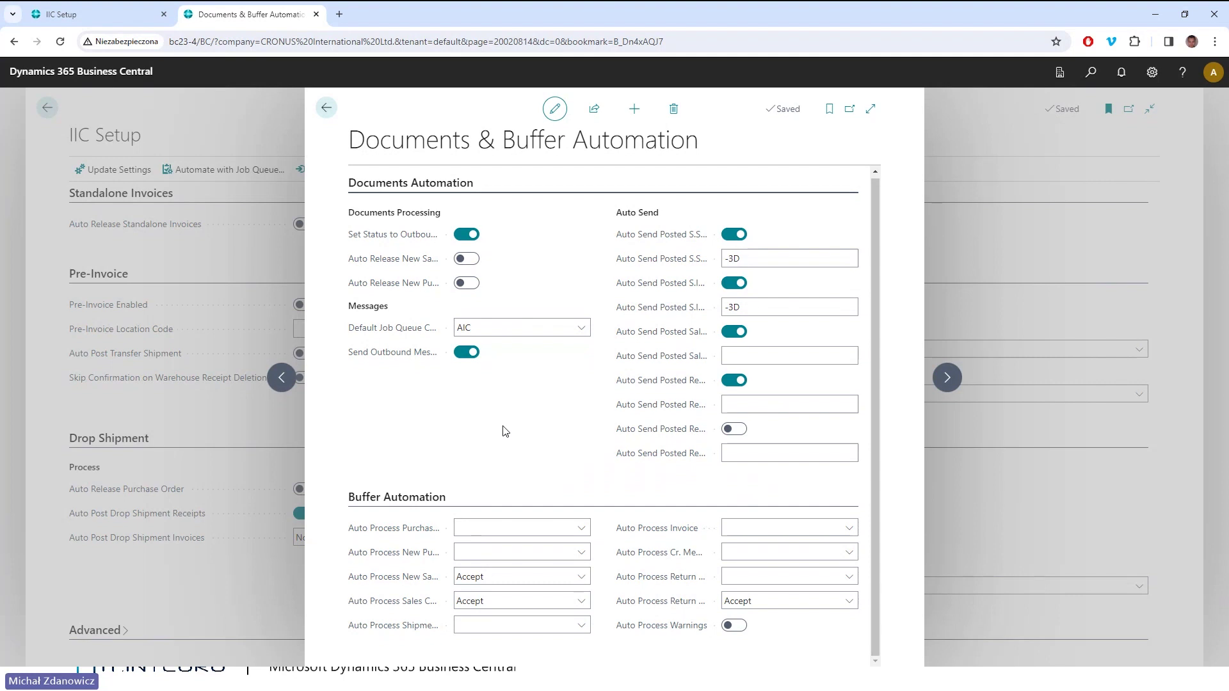
pyautogui.click(326, 110)
pyautogui.scroll(2, 675, 327)
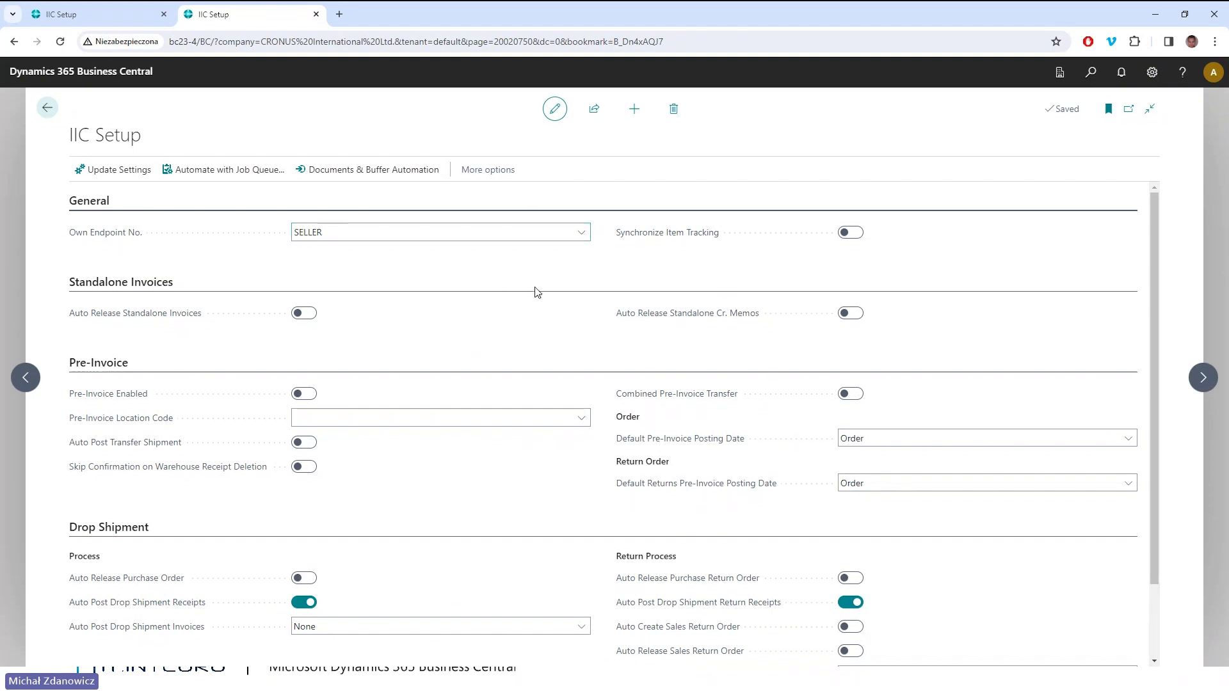
# Review the seller's remaining IIC Setup options, including the expanded Advanced section, and leave the setup page.
pyautogui.scroll(-1, 343, 311)
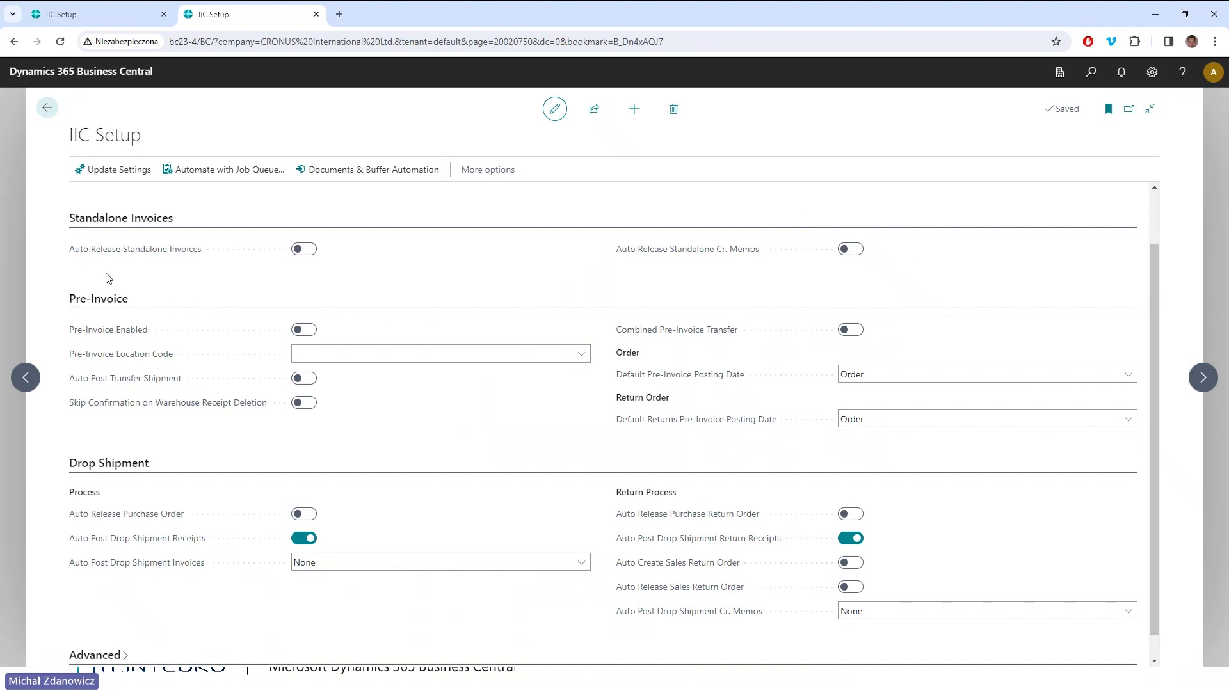
pyautogui.scroll(-1, 307, 468)
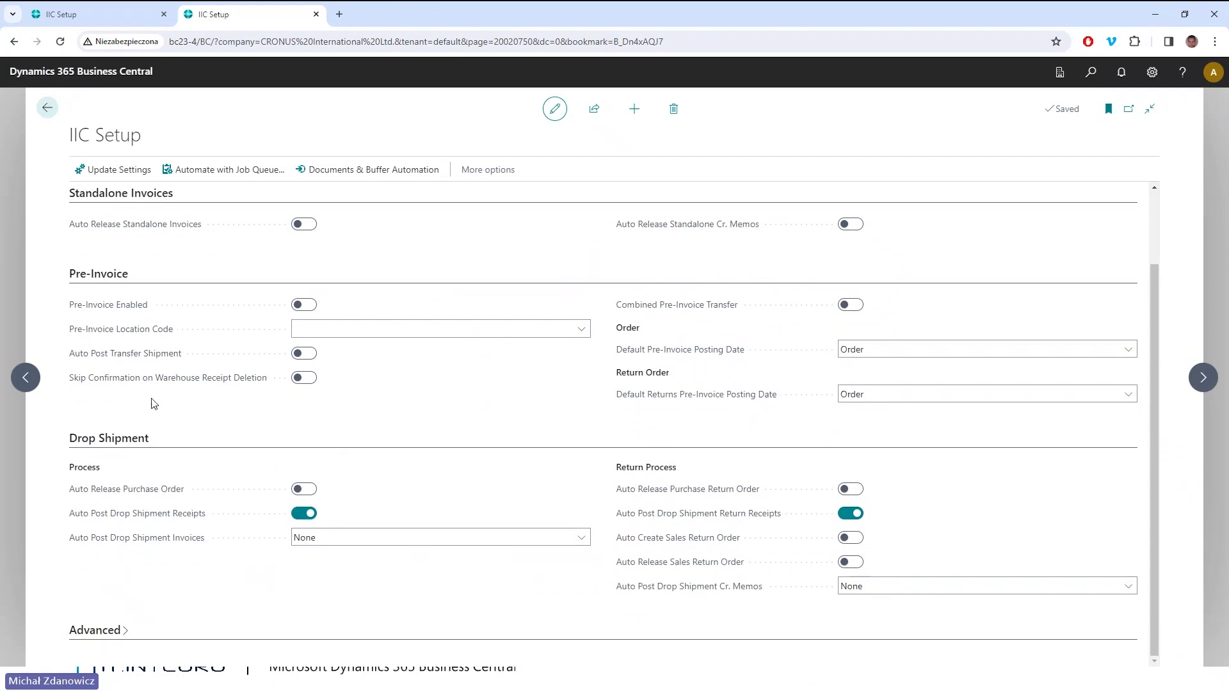
pyautogui.click(113, 631)
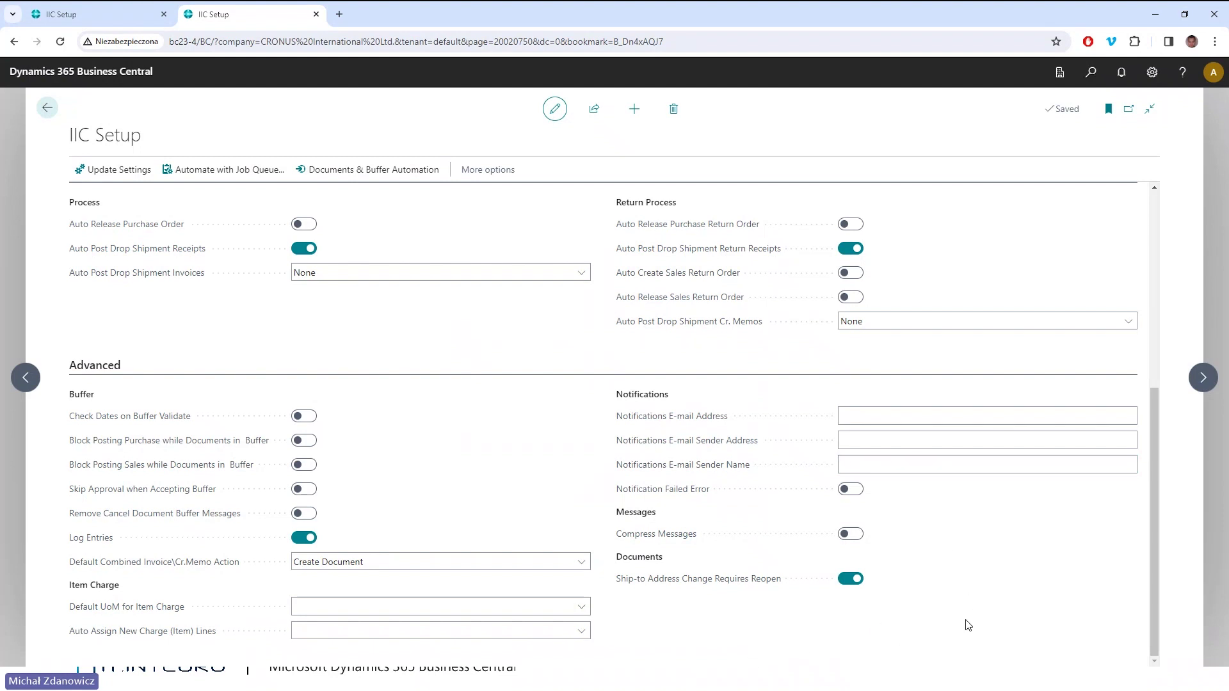
pyautogui.scroll(5, 966, 630)
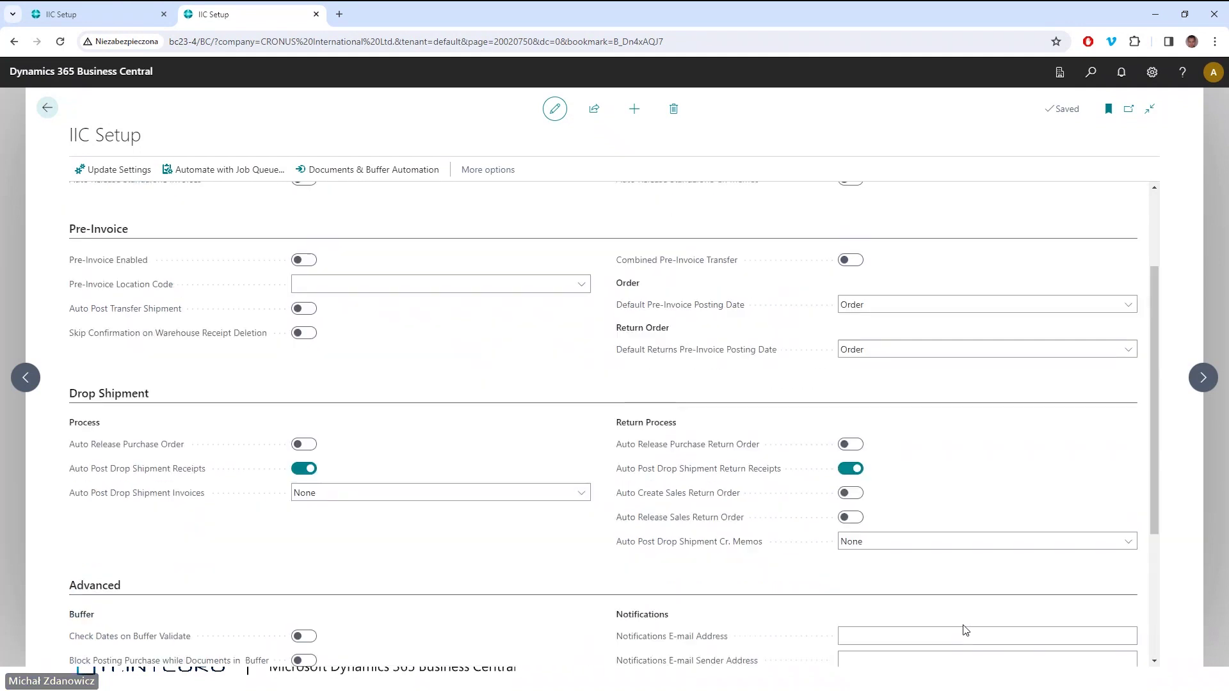
pyautogui.click(59, 113)
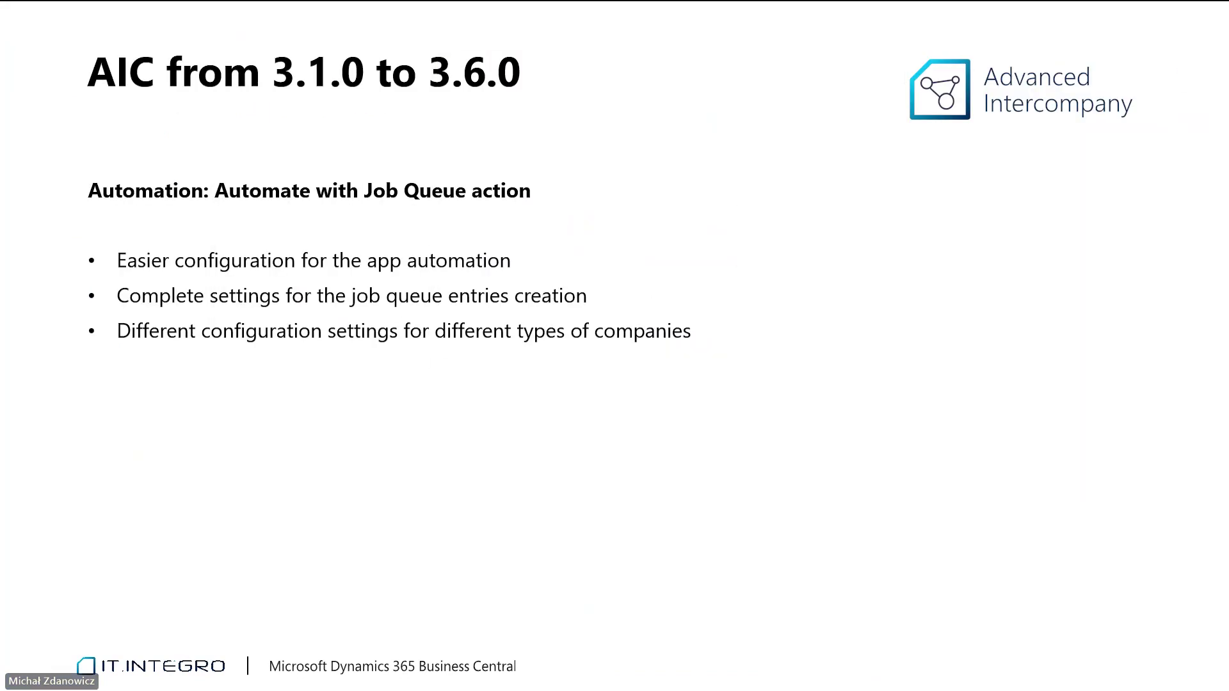
pyautogui.click(643, 424)
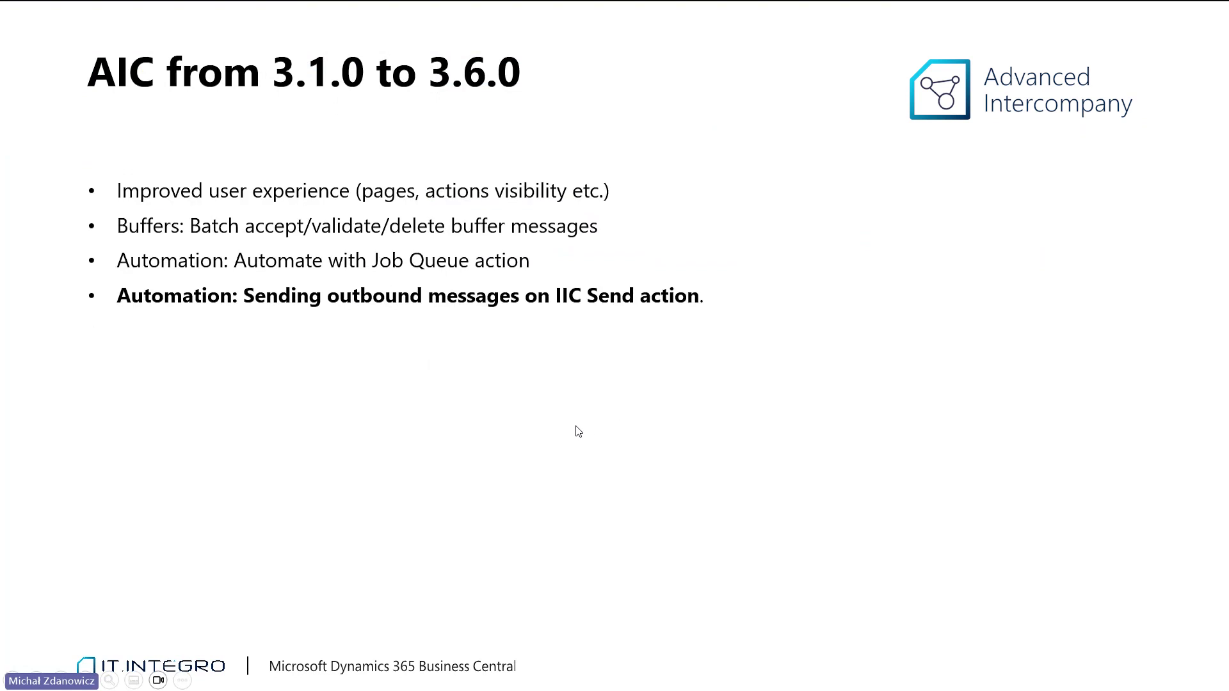
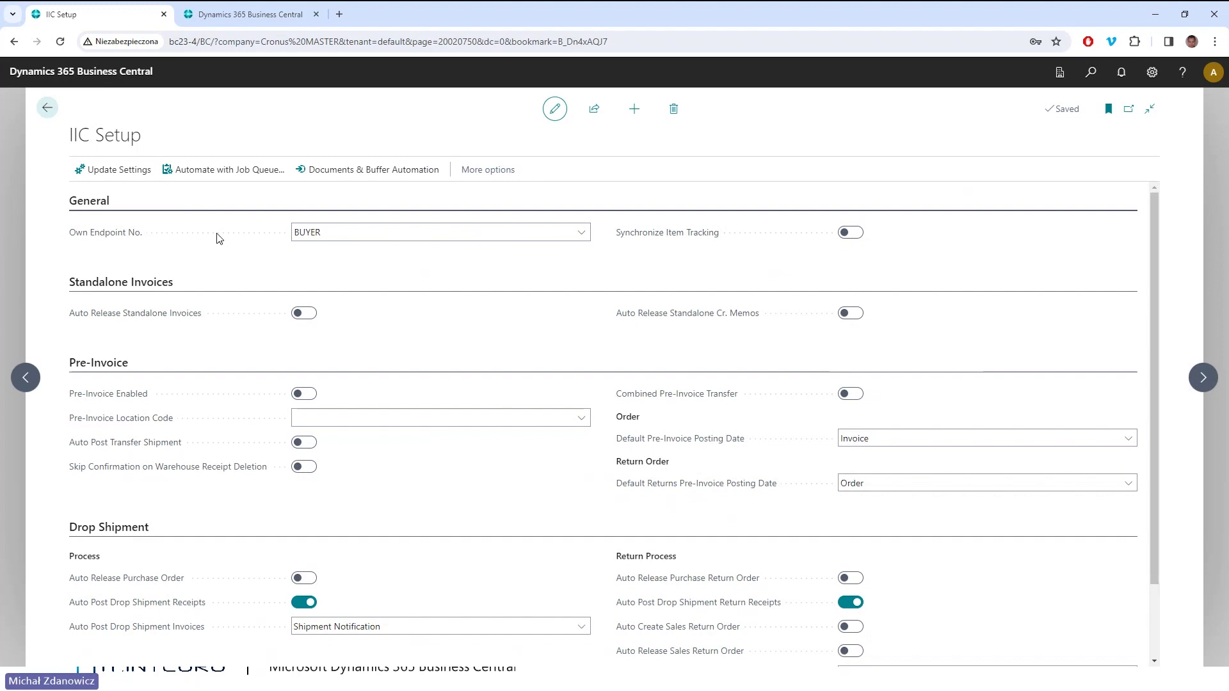
# Check the Send Outbound Messages on IIC Send option in the buyer's Documents & Buffer Automation, then return to the home page.
pyautogui.click(332, 173)
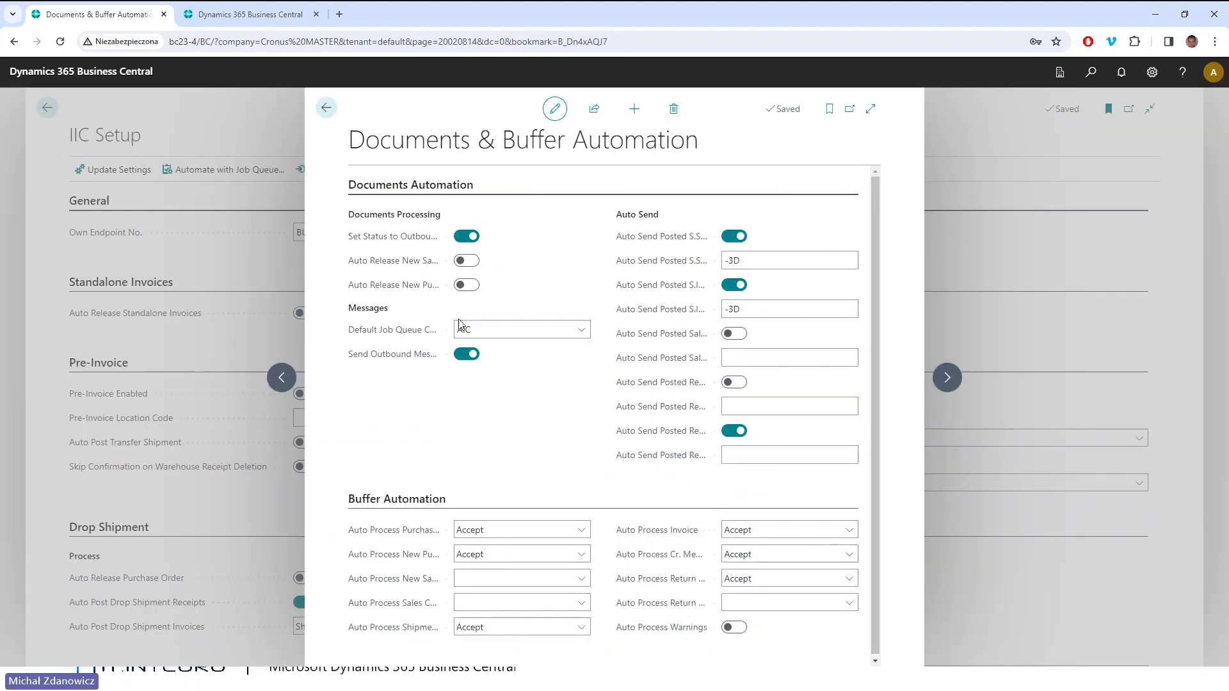
pyautogui.moveTo(395, 360)
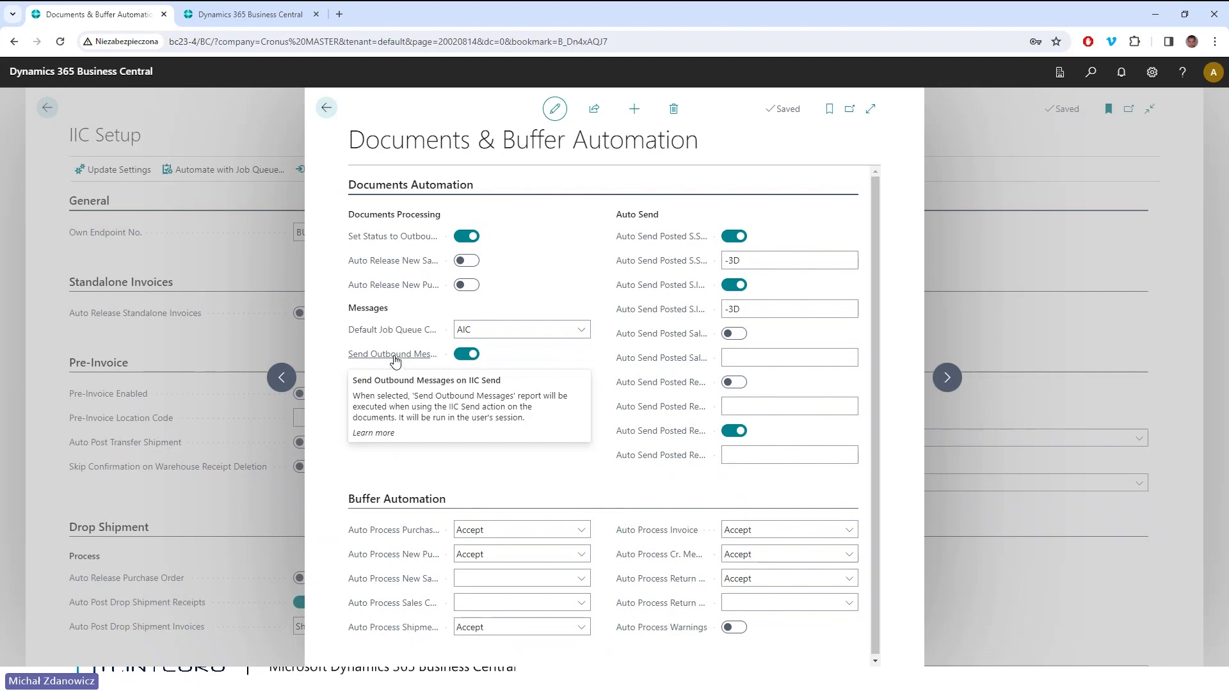
pyautogui.click(332, 113)
pyautogui.click(45, 113)
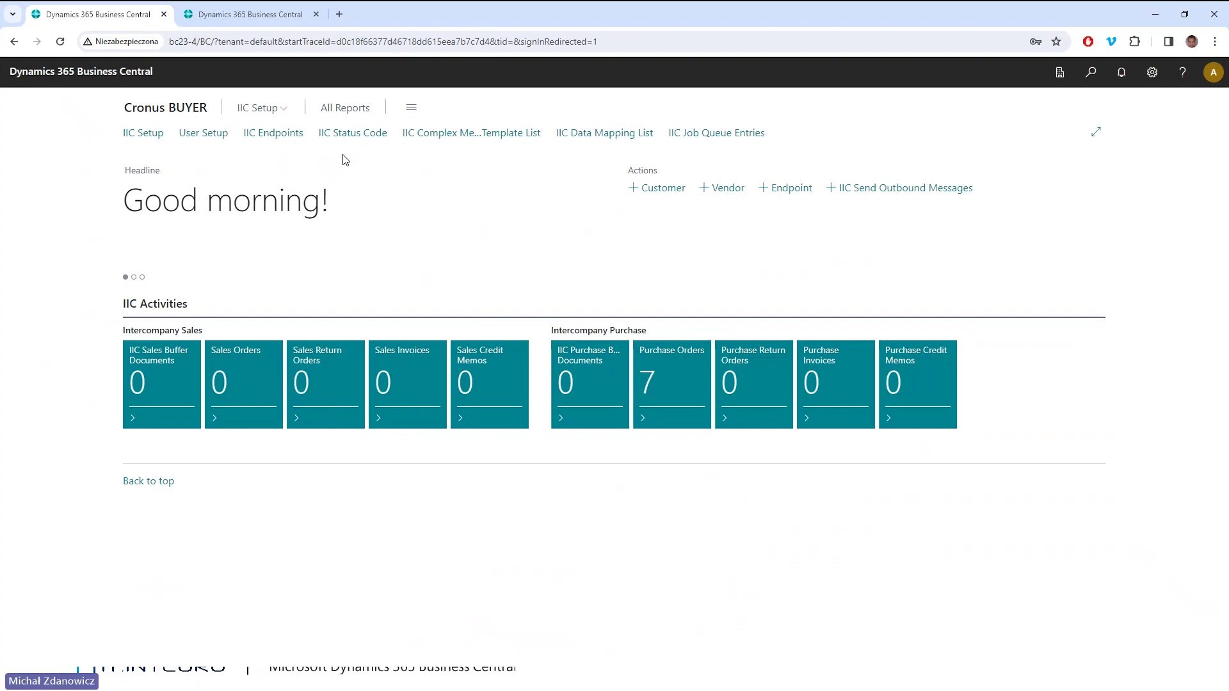
# Find the purchase orders list and create a new purchase order for the vendor Cronus SELLER.
pyautogui.click(1095, 80)
pyautogui.write('purch or')
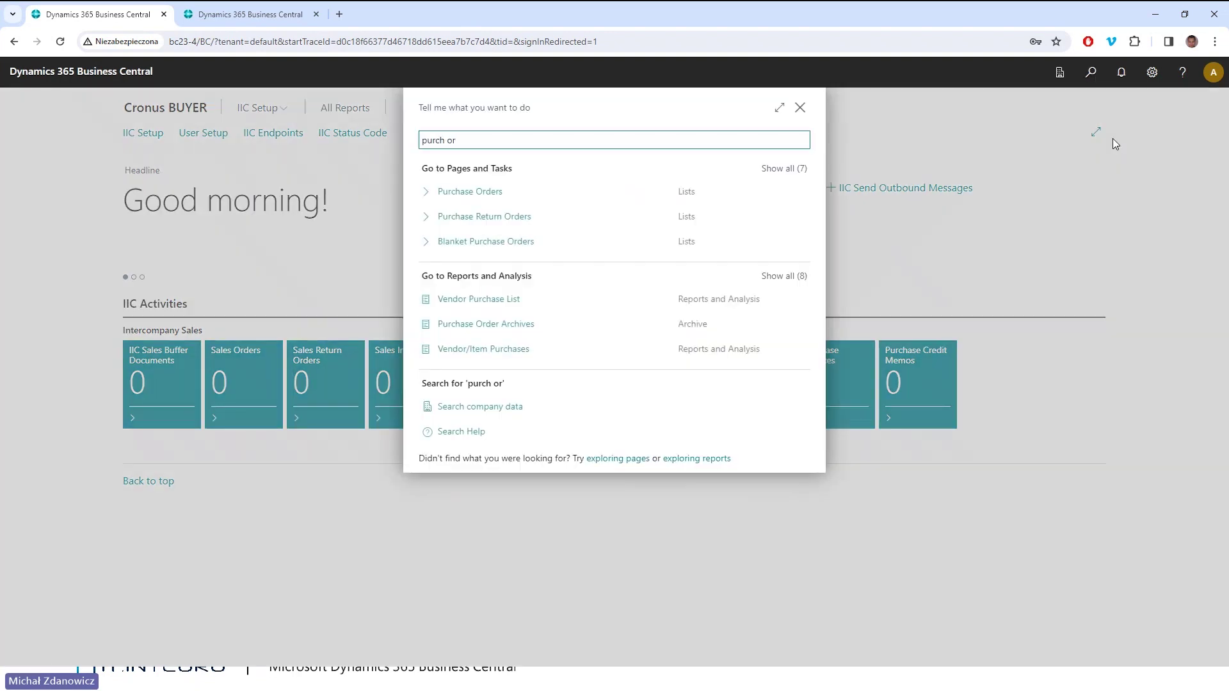
pyautogui.click(525, 191)
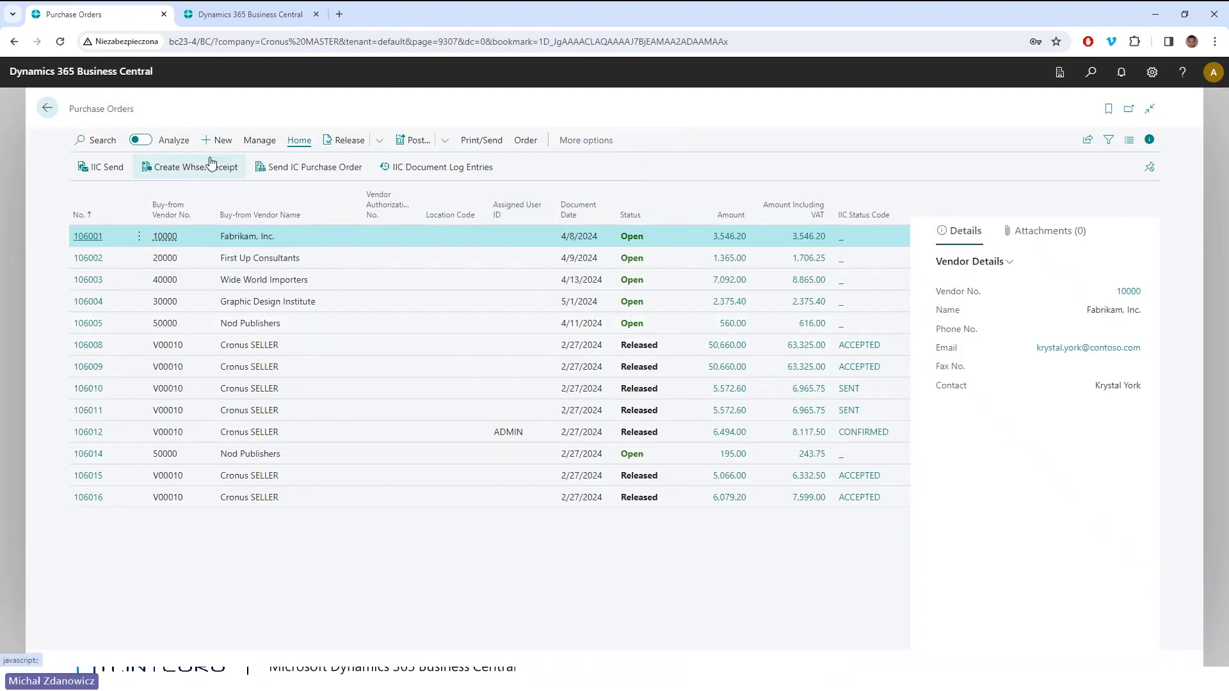
pyautogui.click(209, 151)
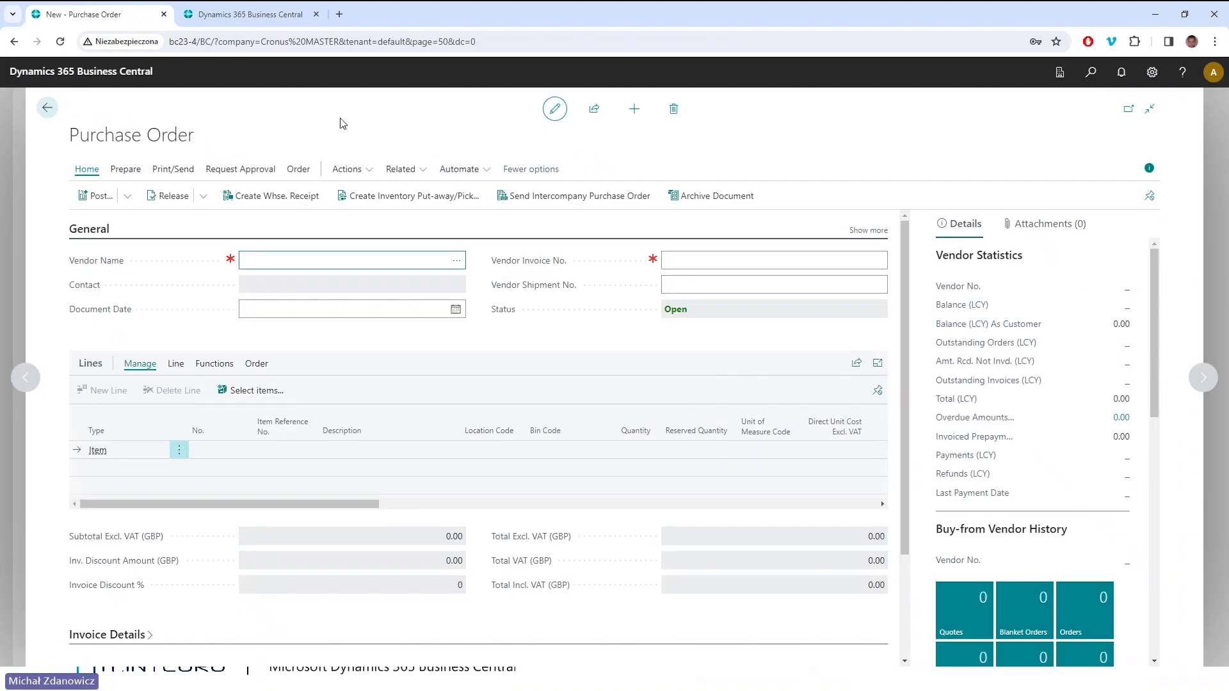
pyautogui.click(456, 260)
pyautogui.click(504, 357)
pyautogui.click(789, 555)
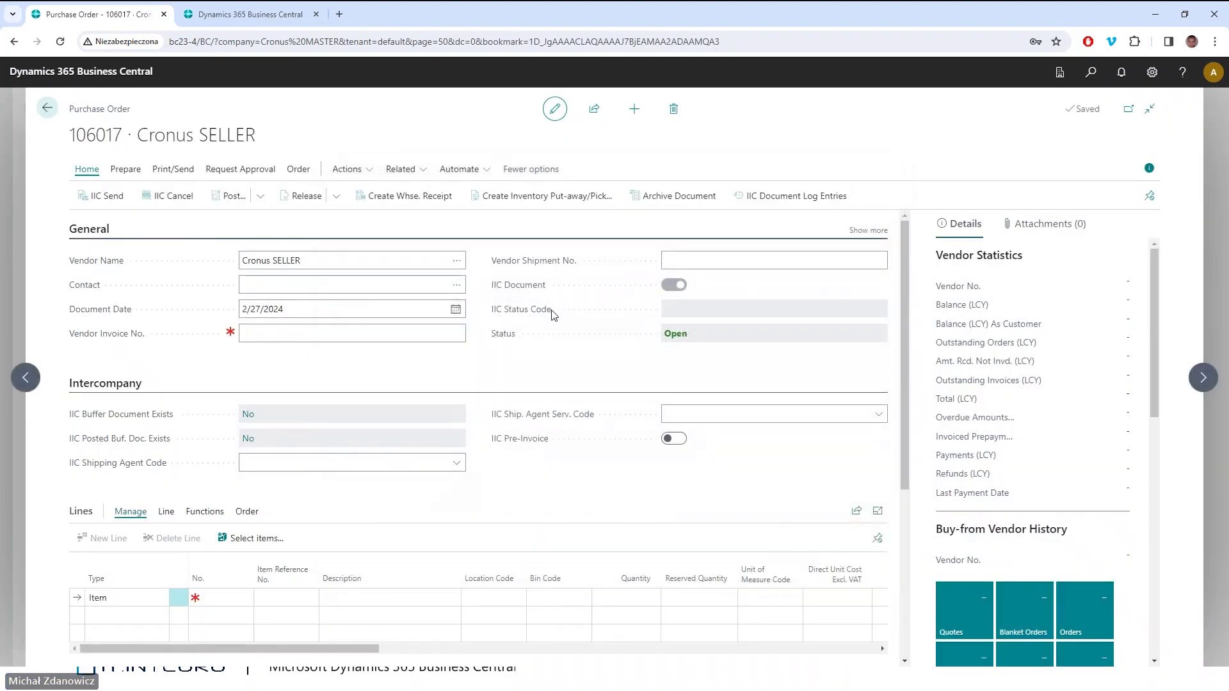
# Add an order line for 10 PCS of item 1896-S, ATHENS Desk, and release the purchase order.
pyautogui.scroll(-1, 267, 523)
pyautogui.click(224, 533)
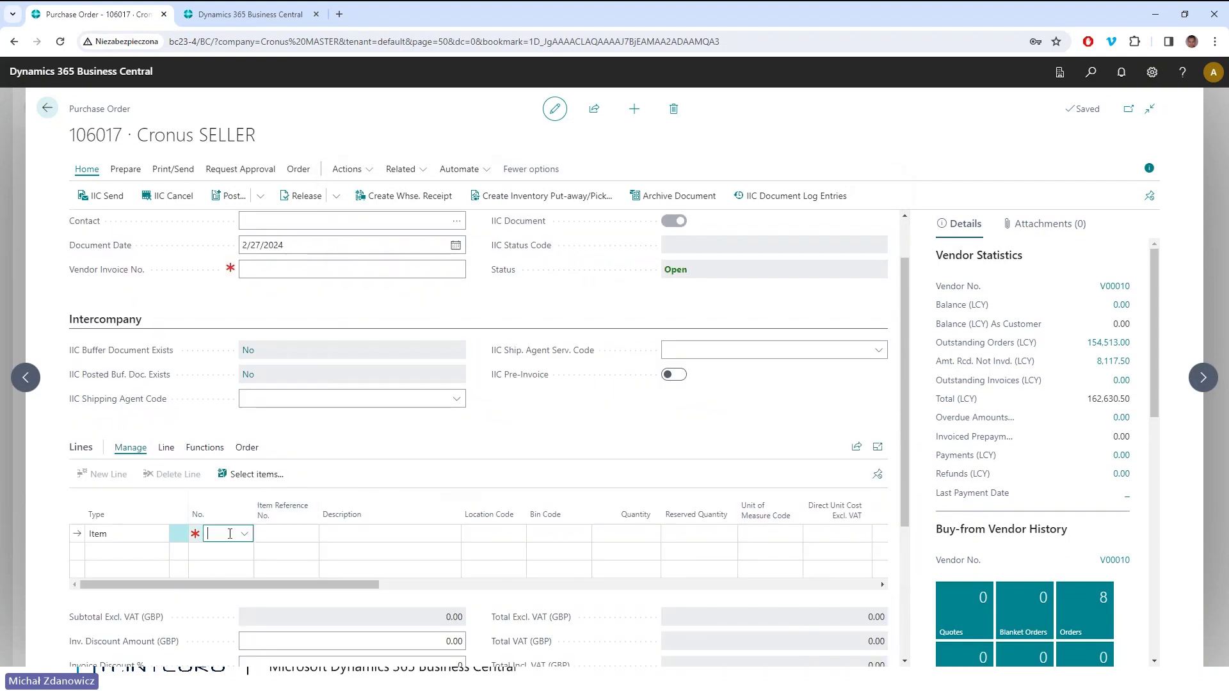
pyautogui.press('Return')
pyautogui.press('Return')
pyautogui.write('10')
pyautogui.press('Return')
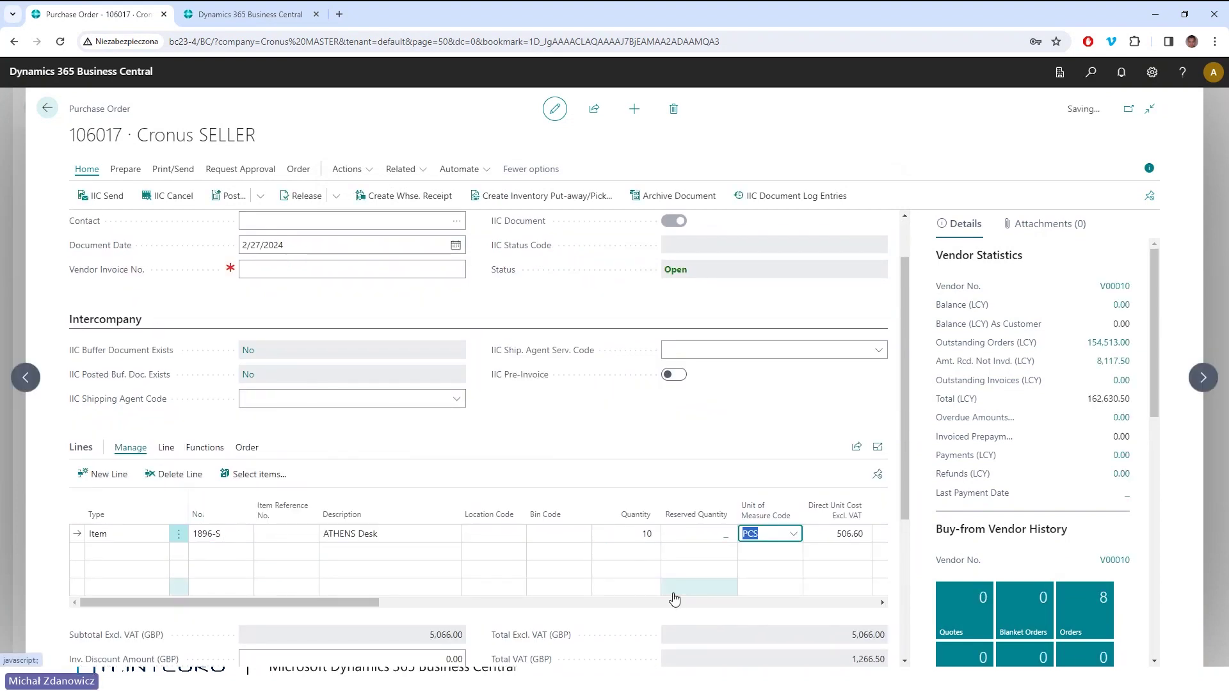
pyautogui.scroll(1, 486, 397)
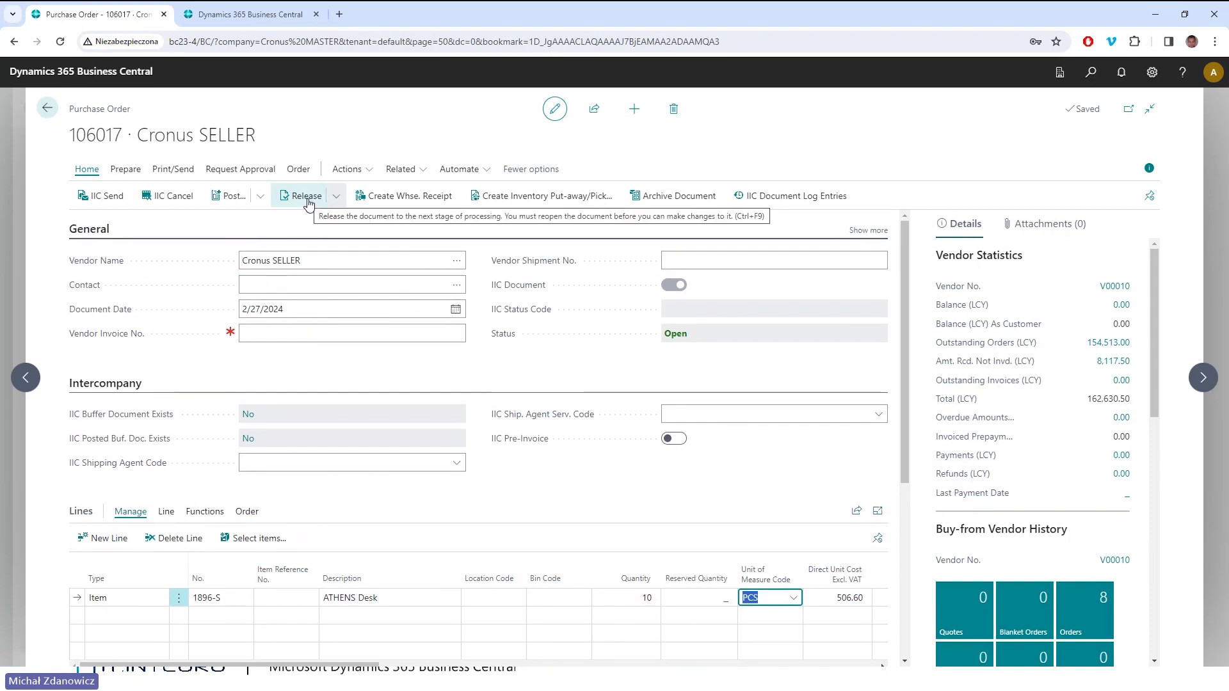
pyautogui.click(307, 196)
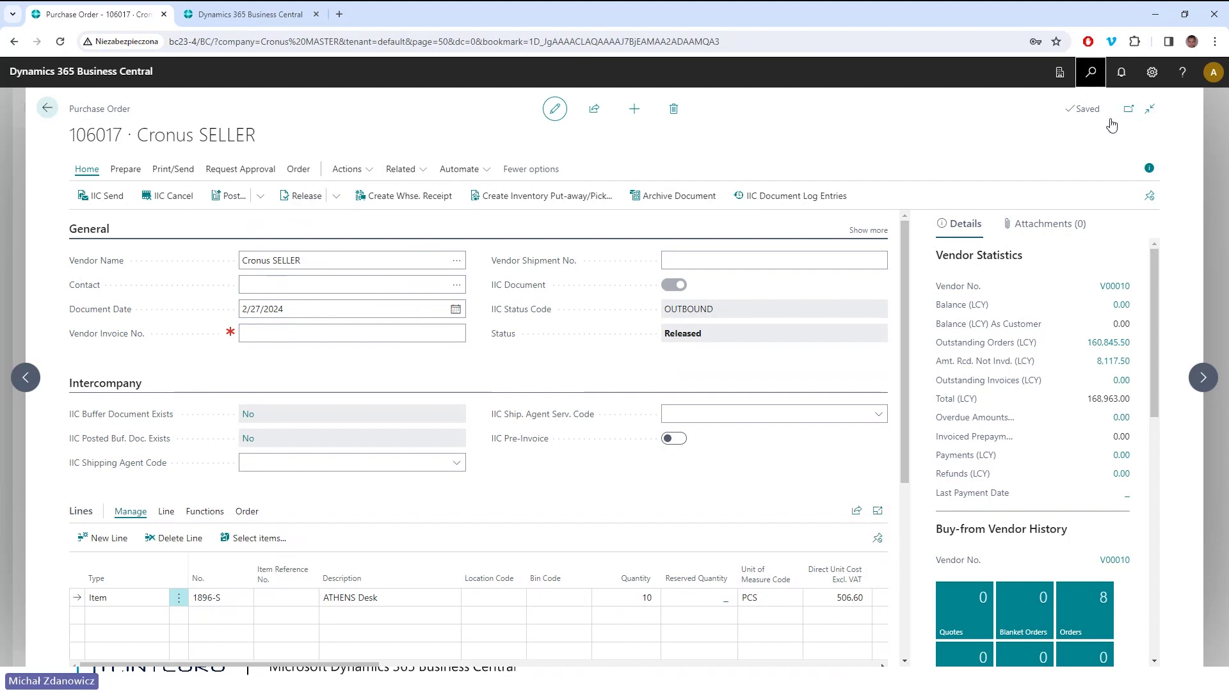
# Send the released purchase order's outbound message to the seller and return to the purchase orders list.
pyautogui.write('send out')
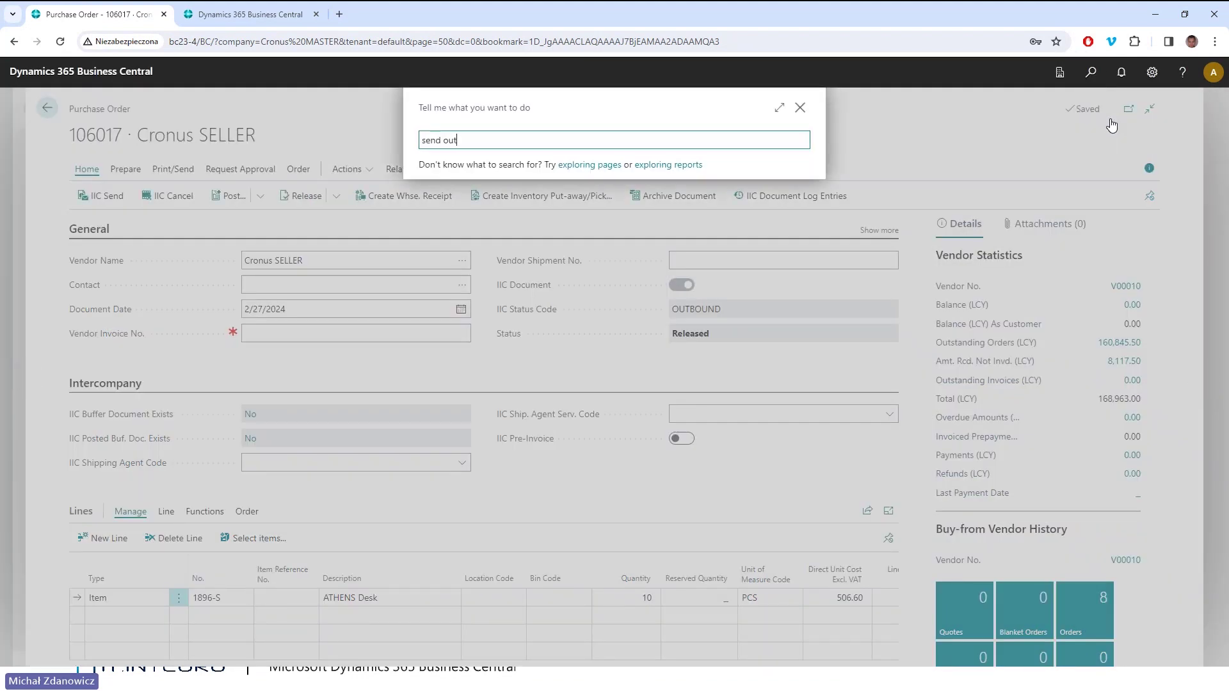
pyautogui.hotkey('ctrl', 'a')
pyautogui.press('BackSpace')
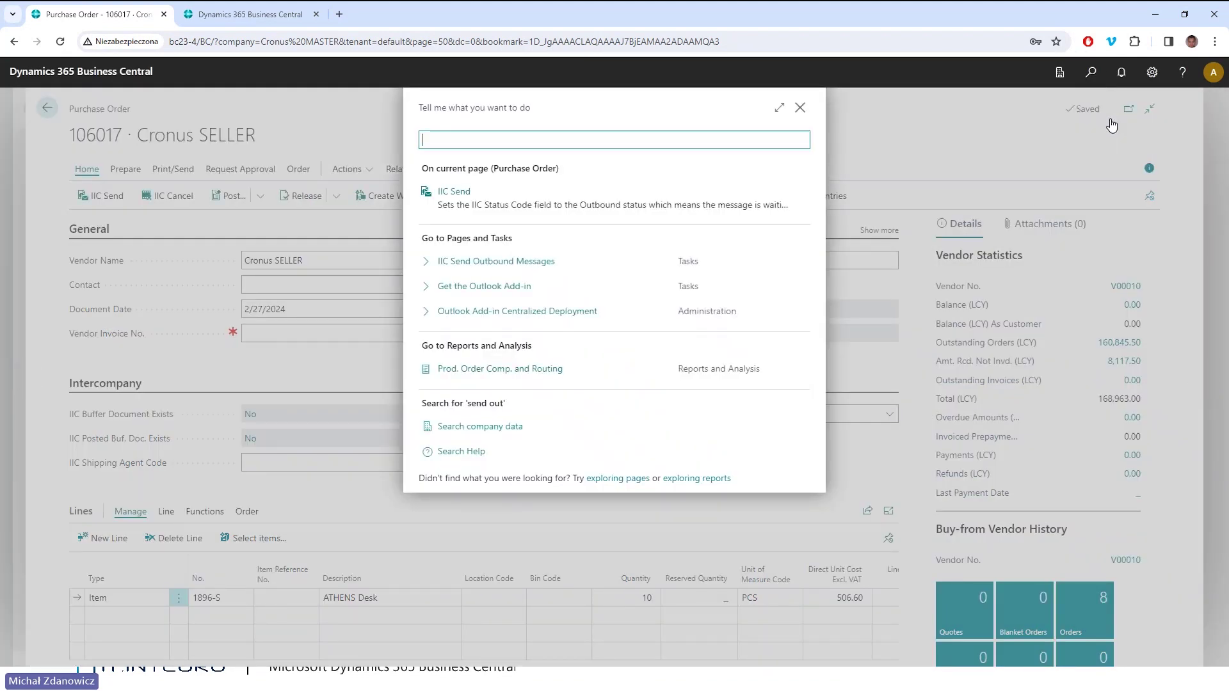
pyautogui.click(800, 107)
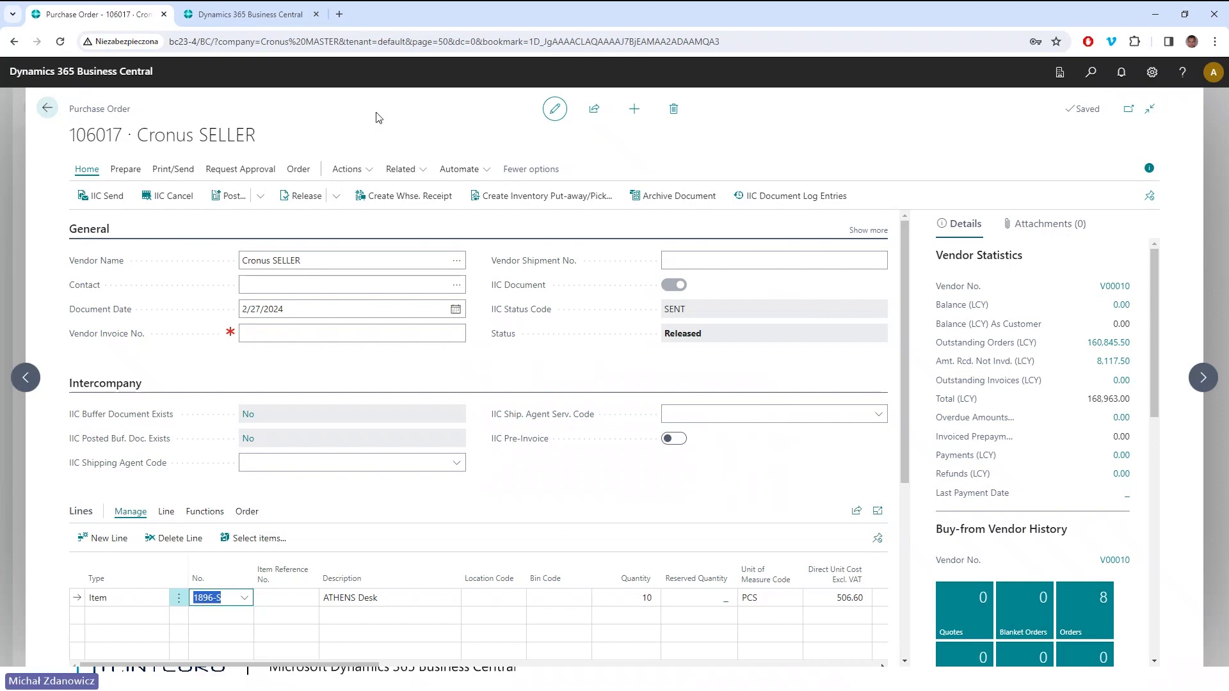
pyautogui.click(47, 108)
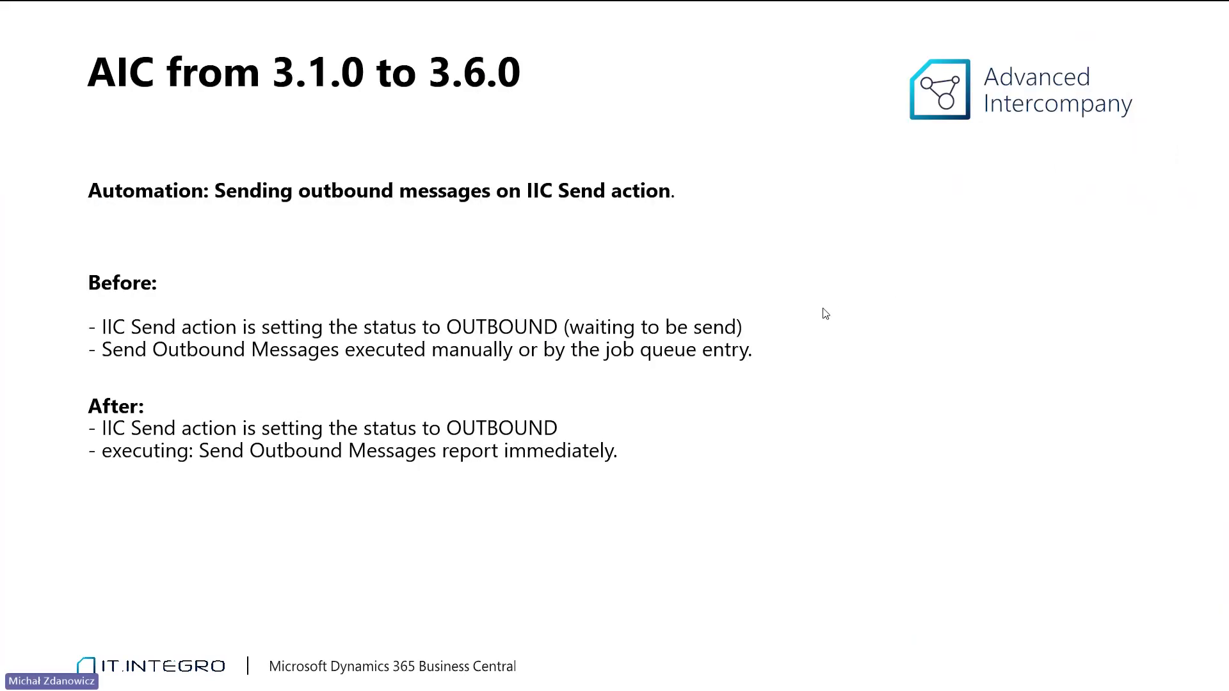
pyautogui.click(757, 261)
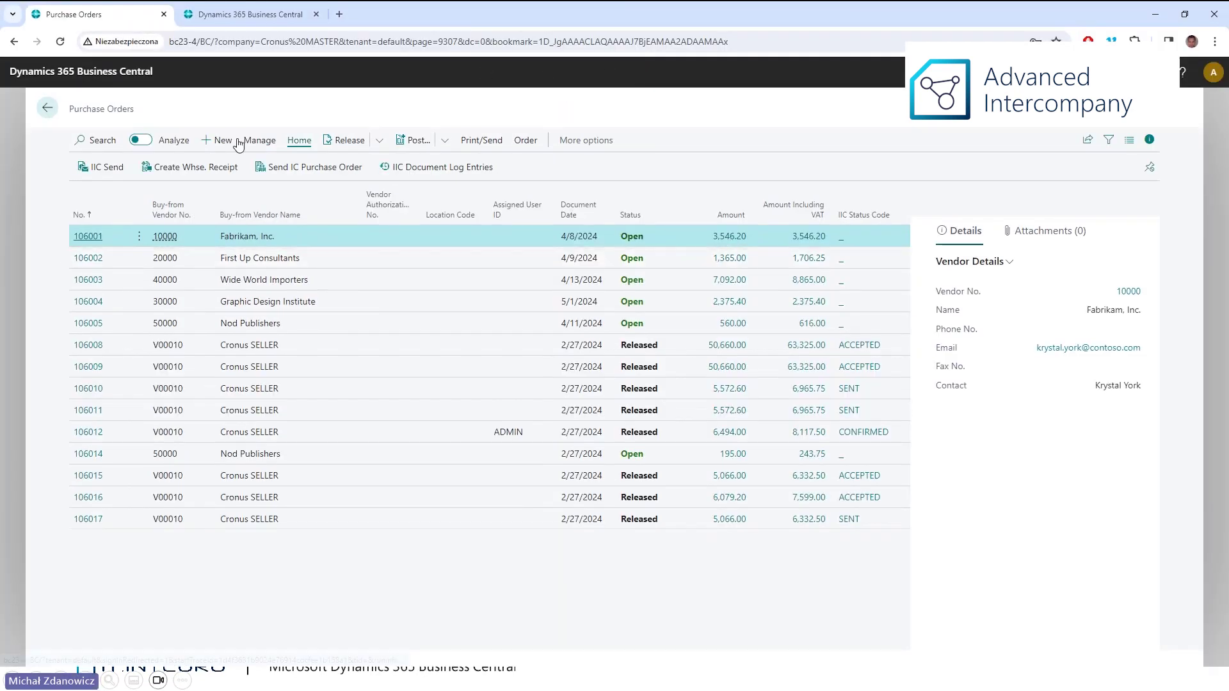
# Leave the purchase orders list and find and open the IIC Status Codes list.
pyautogui.click(47, 107)
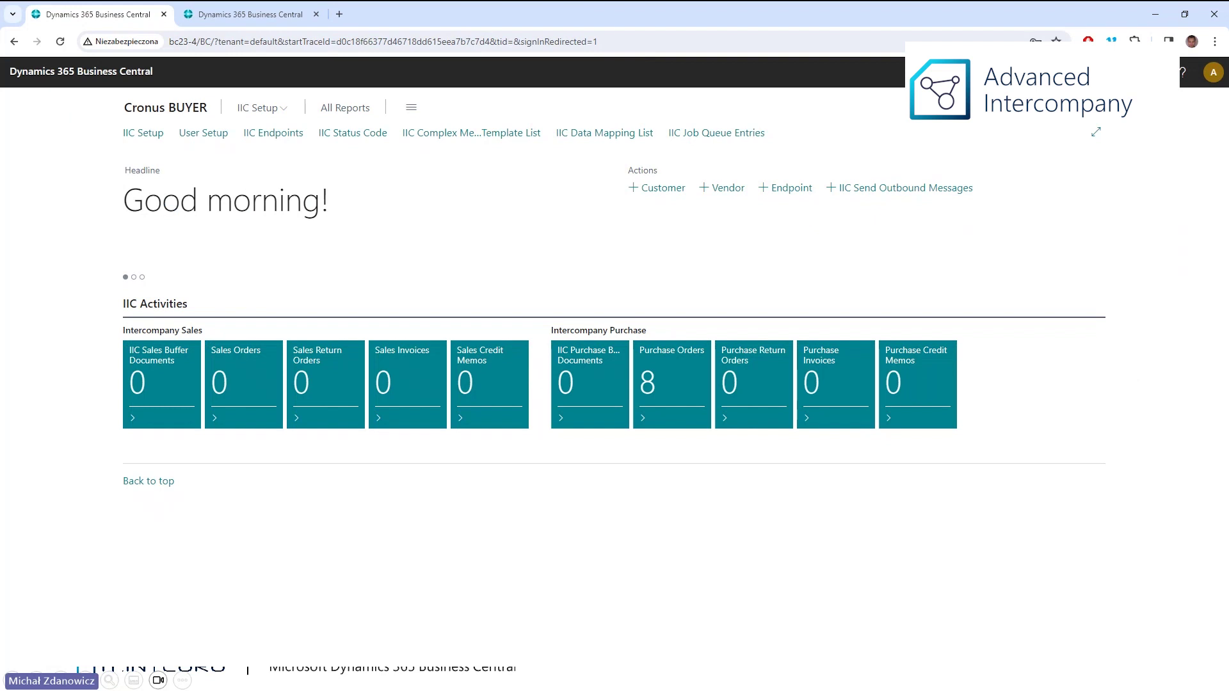
pyautogui.hotkey('alt', 'q')
pyautogui.write('iic st')
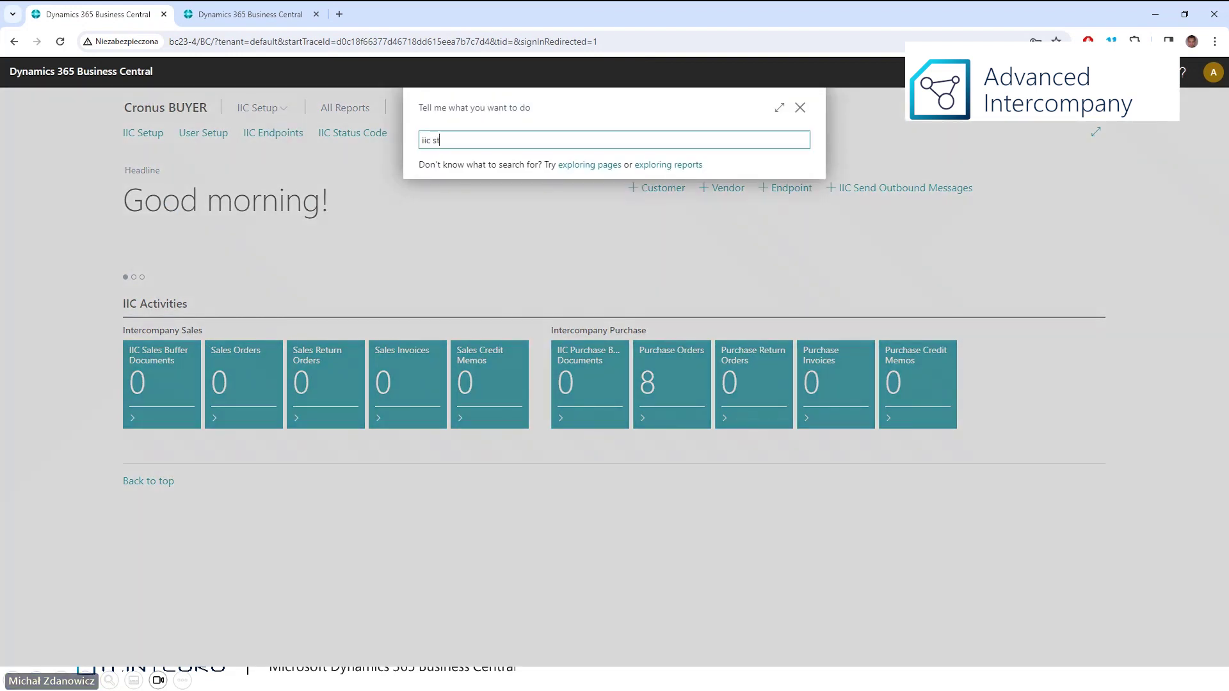
pyautogui.click(525, 218)
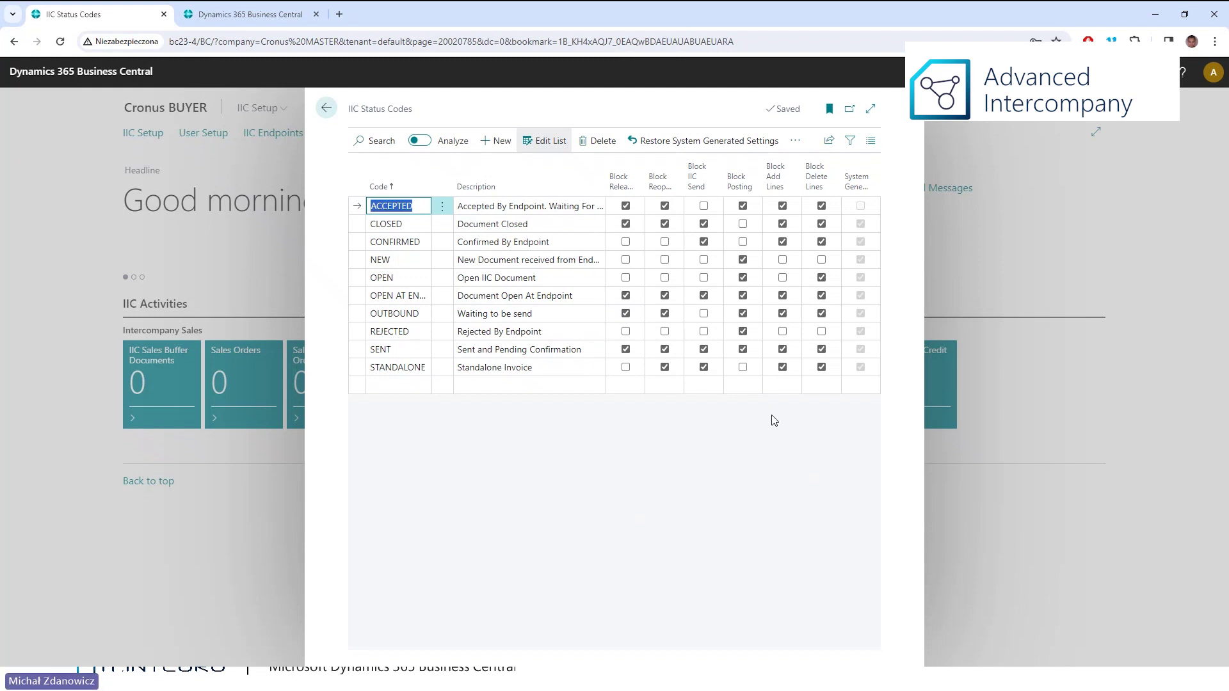
# Disable Block IIC Send for the CLOSED status code and accept modifying the system generated settings.
pyautogui.moveTo(859, 185)
pyautogui.click(567, 226)
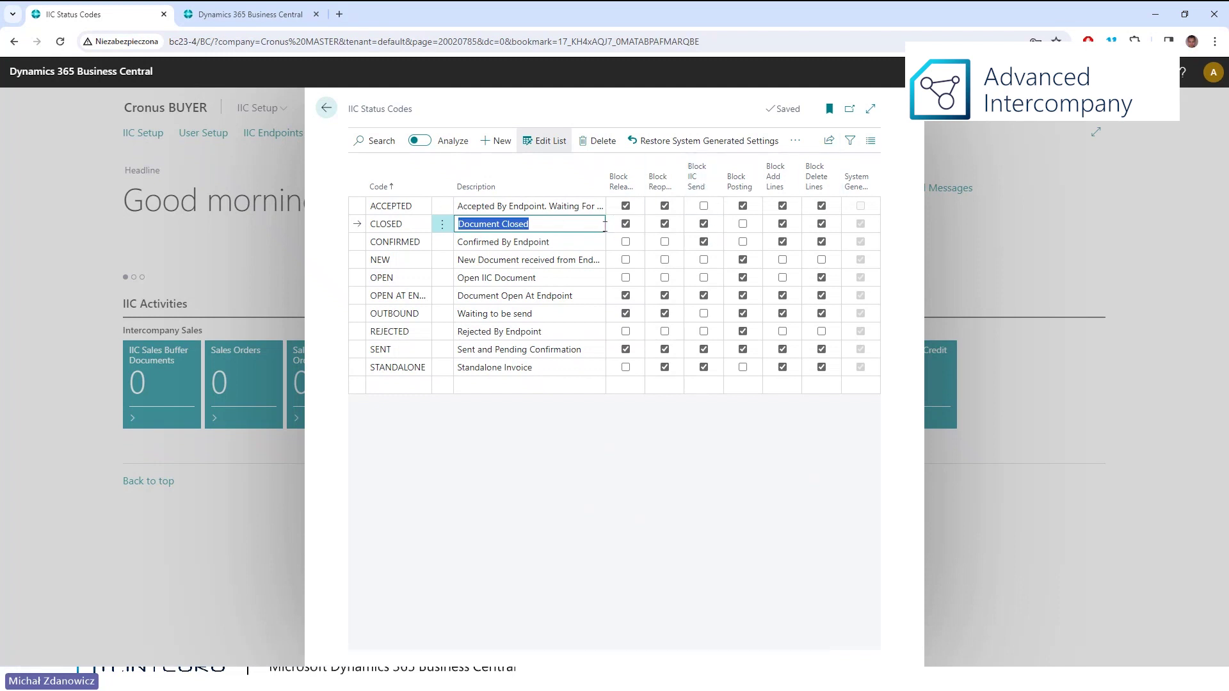
pyautogui.click(704, 226)
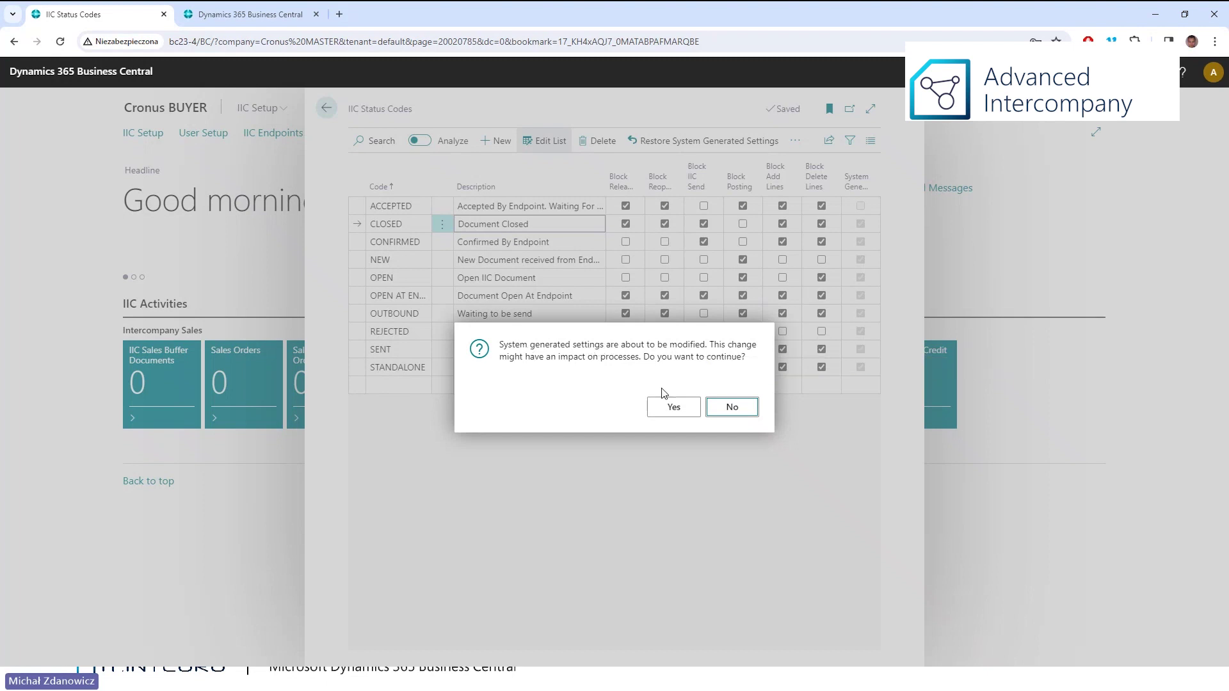
pyautogui.click(660, 410)
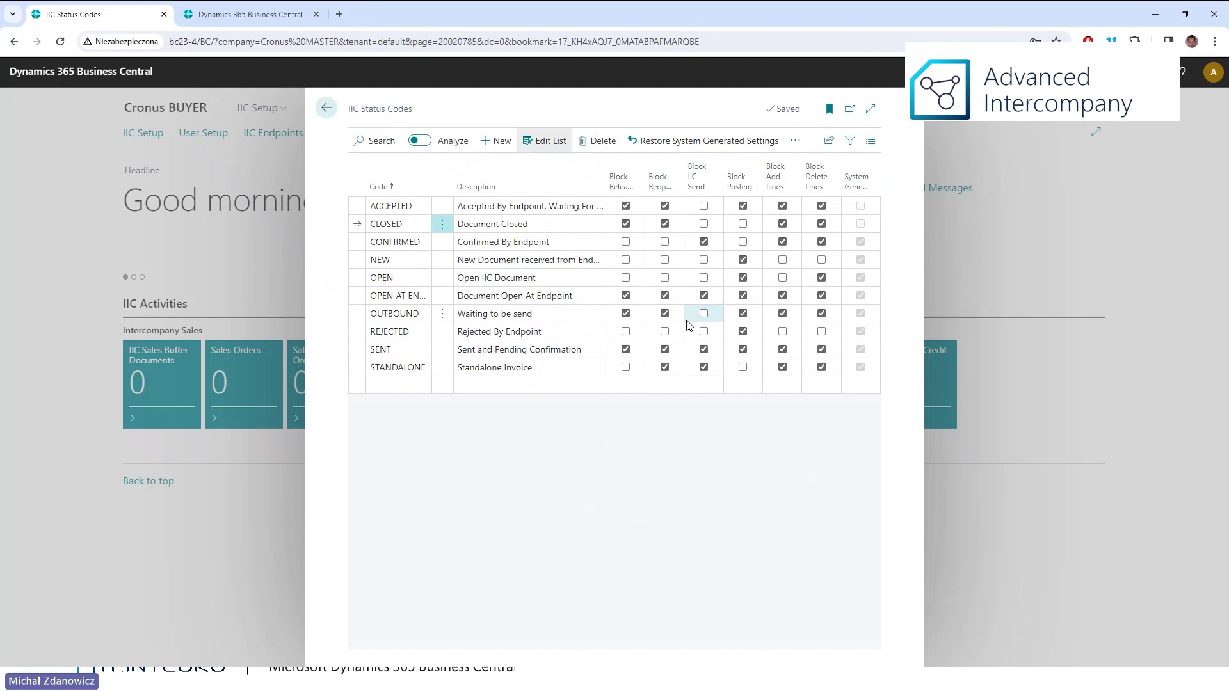
# Restore the system generated settings of the IIC status codes and close the list.
pyautogui.click(698, 145)
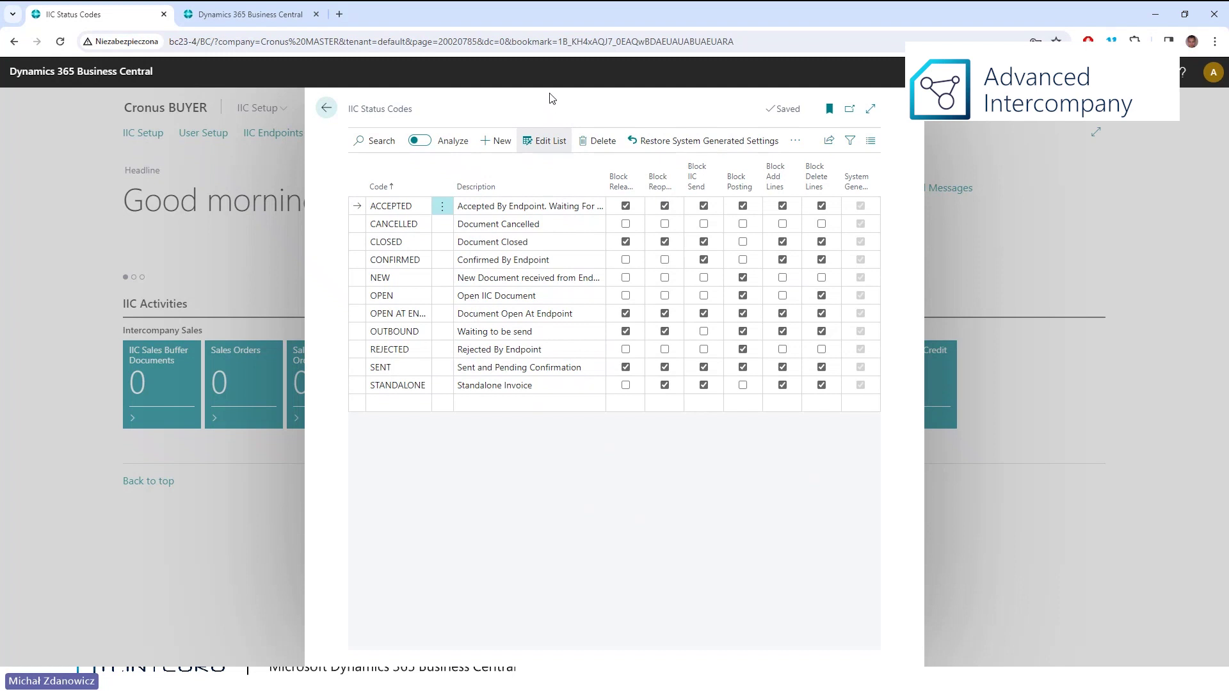
pyautogui.click(326, 112)
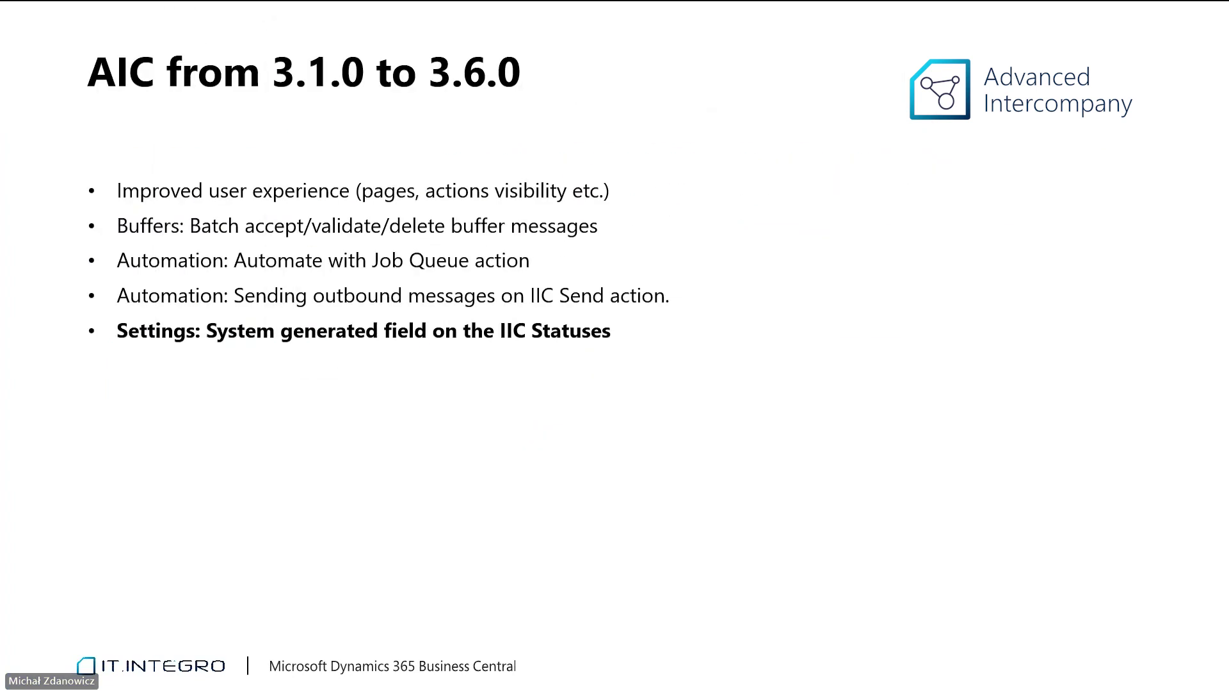
pyautogui.click(824, 349)
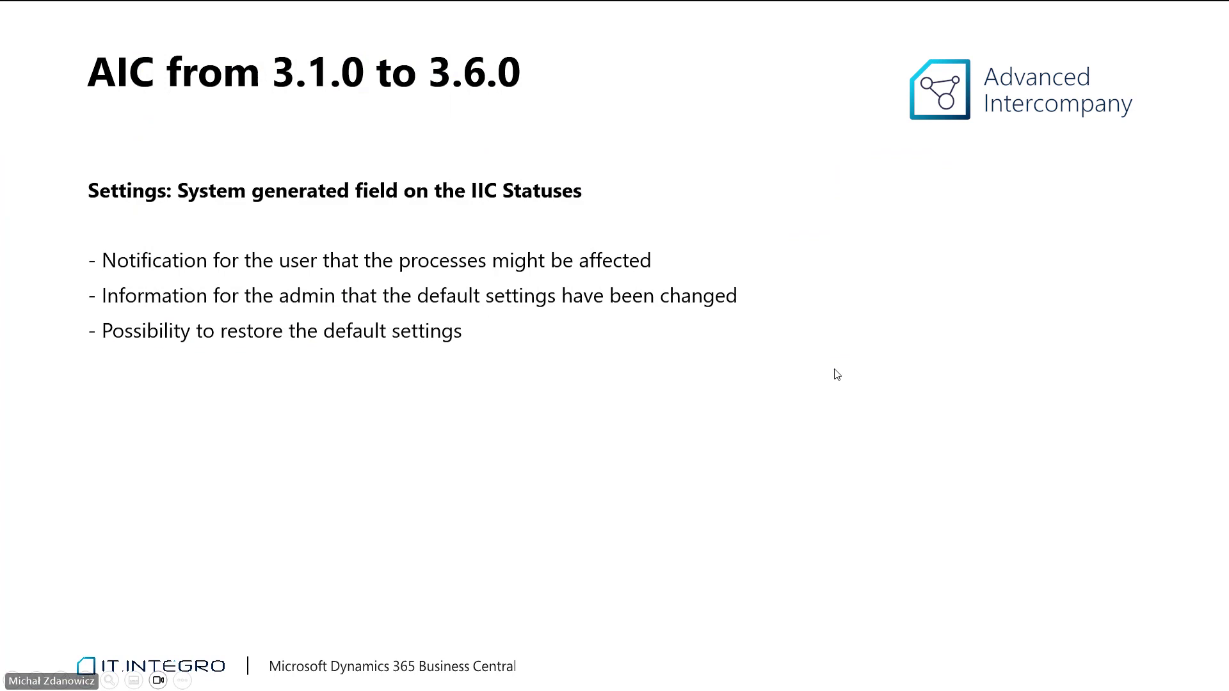
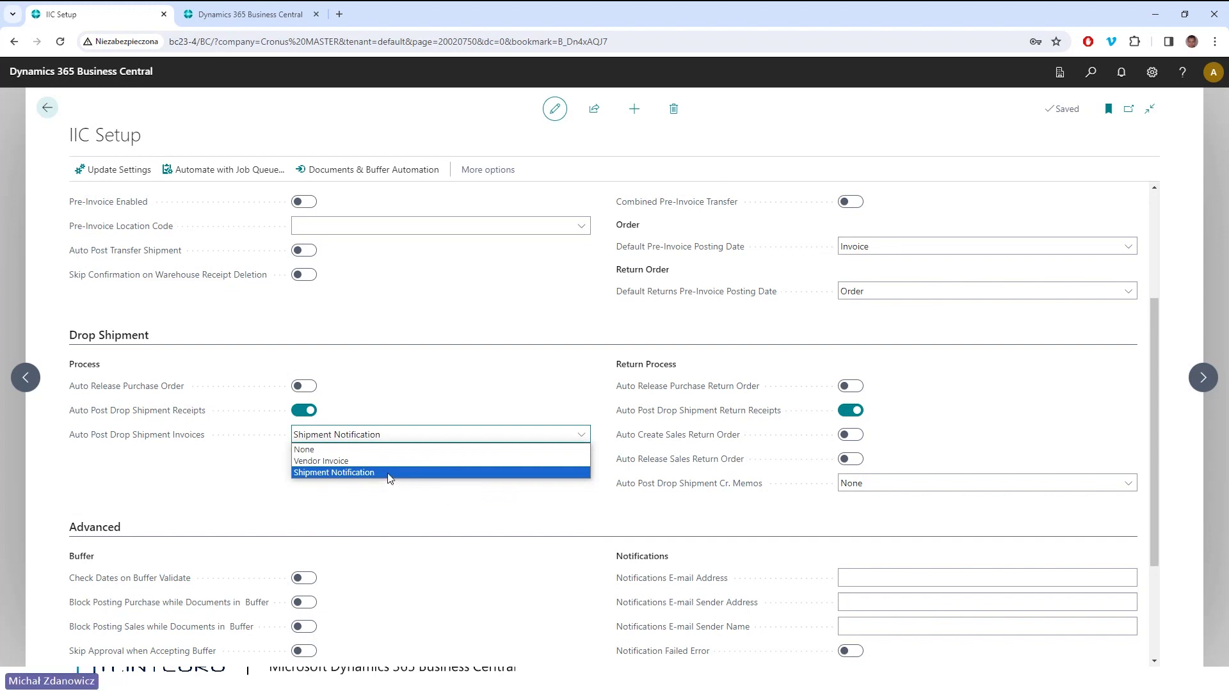
# Set Auto Post Drop Shipment Invoices to Shipment Notification in the buyer's IIC Setup and return to the home page.
pyautogui.click(390, 474)
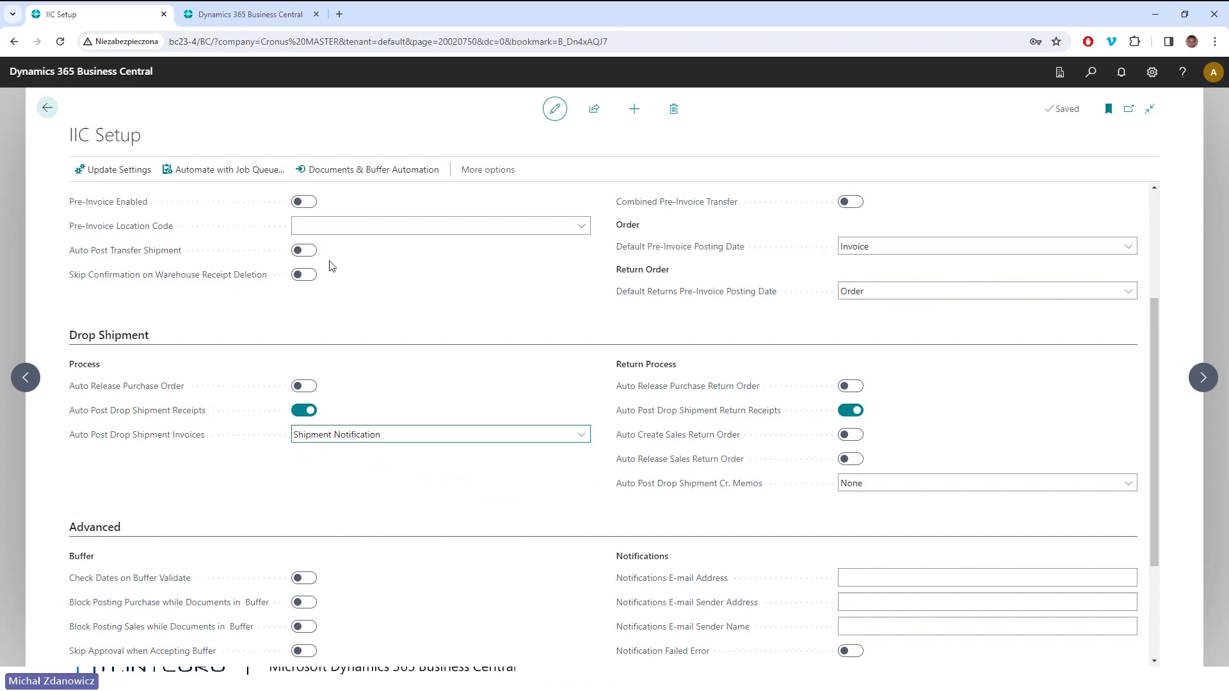
pyautogui.click(46, 109)
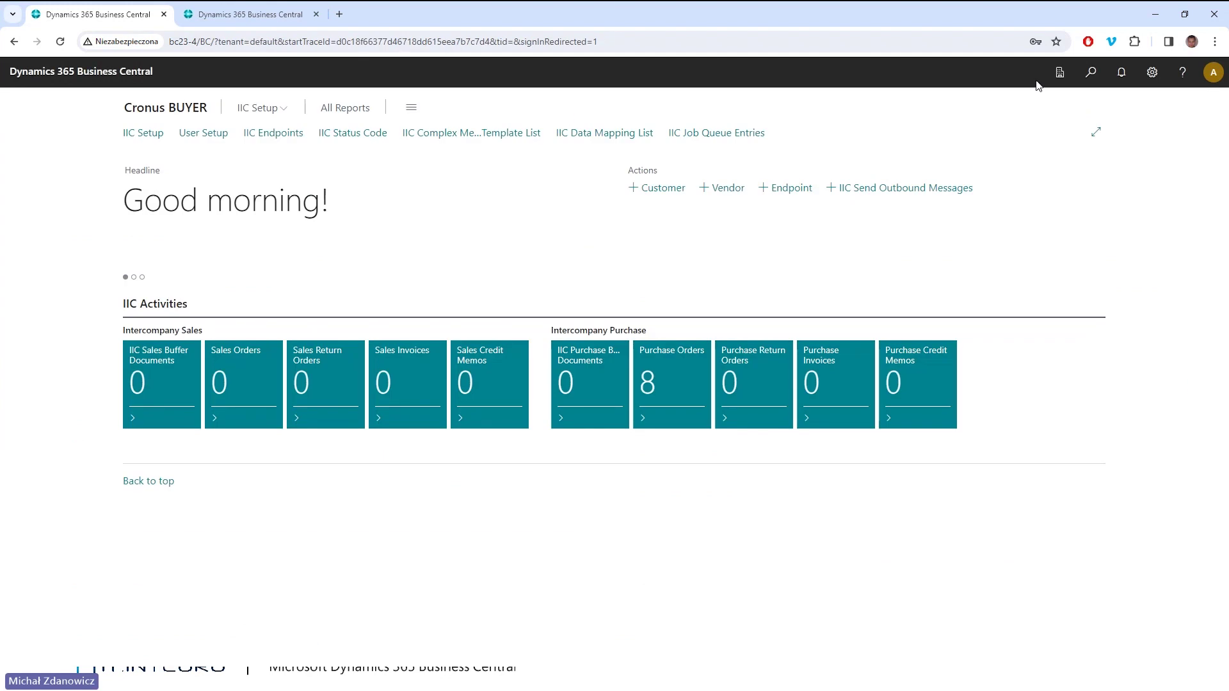
# Find the sales orders list and create a new sales order for the customer Adatum Corporation.
pyautogui.click(1091, 71)
pyautogui.write('sales or')
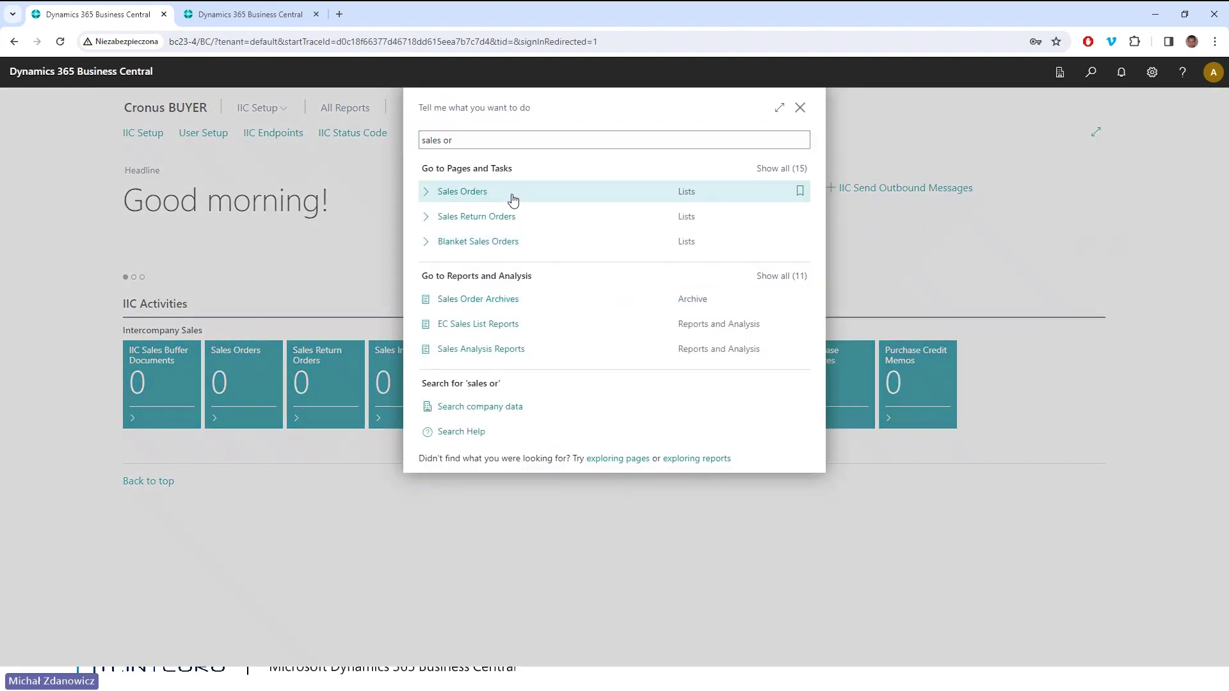
pyautogui.click(513, 201)
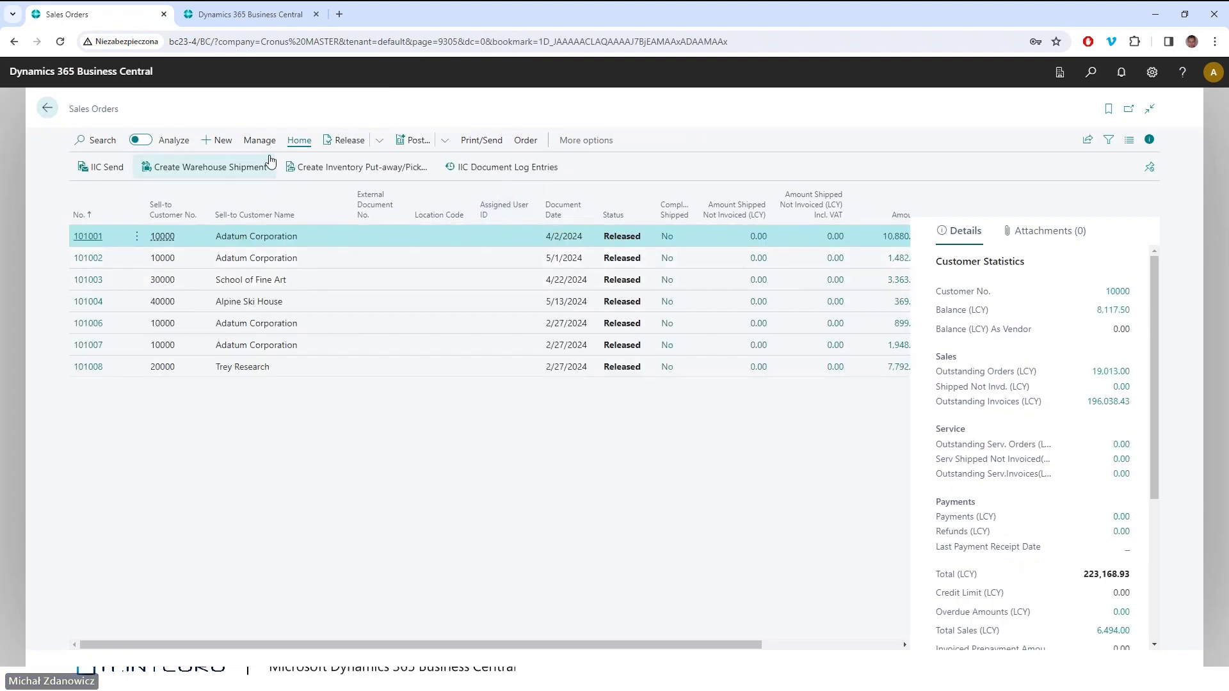
pyautogui.click(220, 143)
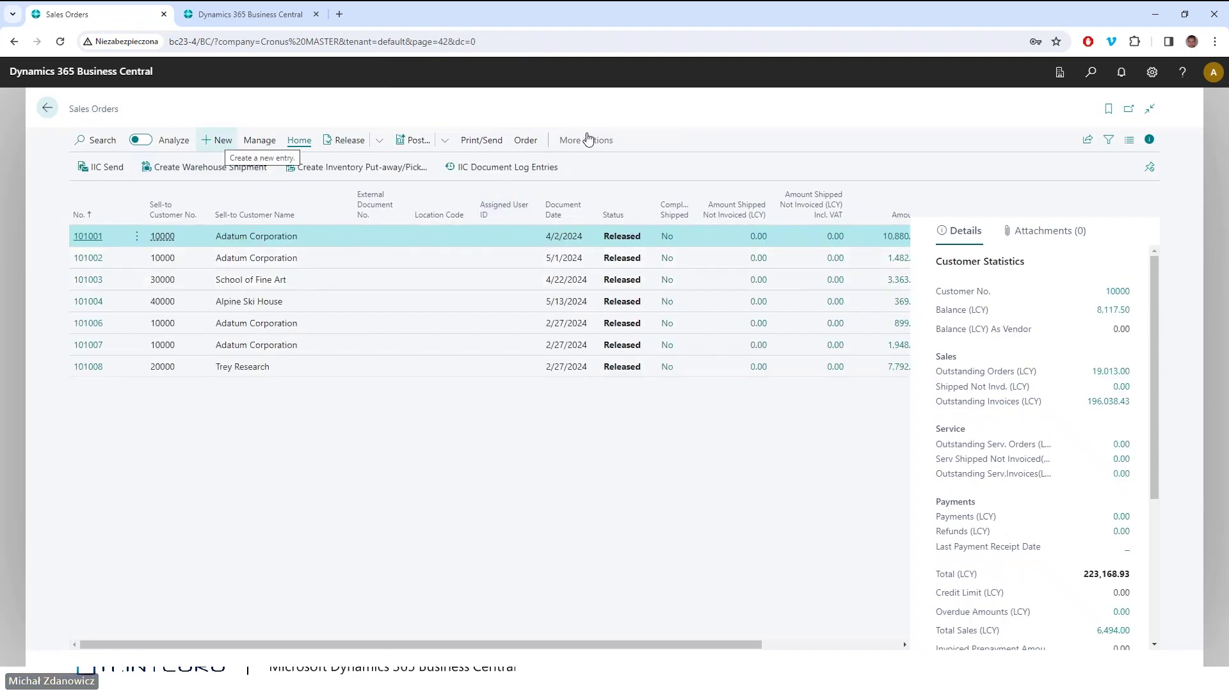
pyautogui.click(457, 261)
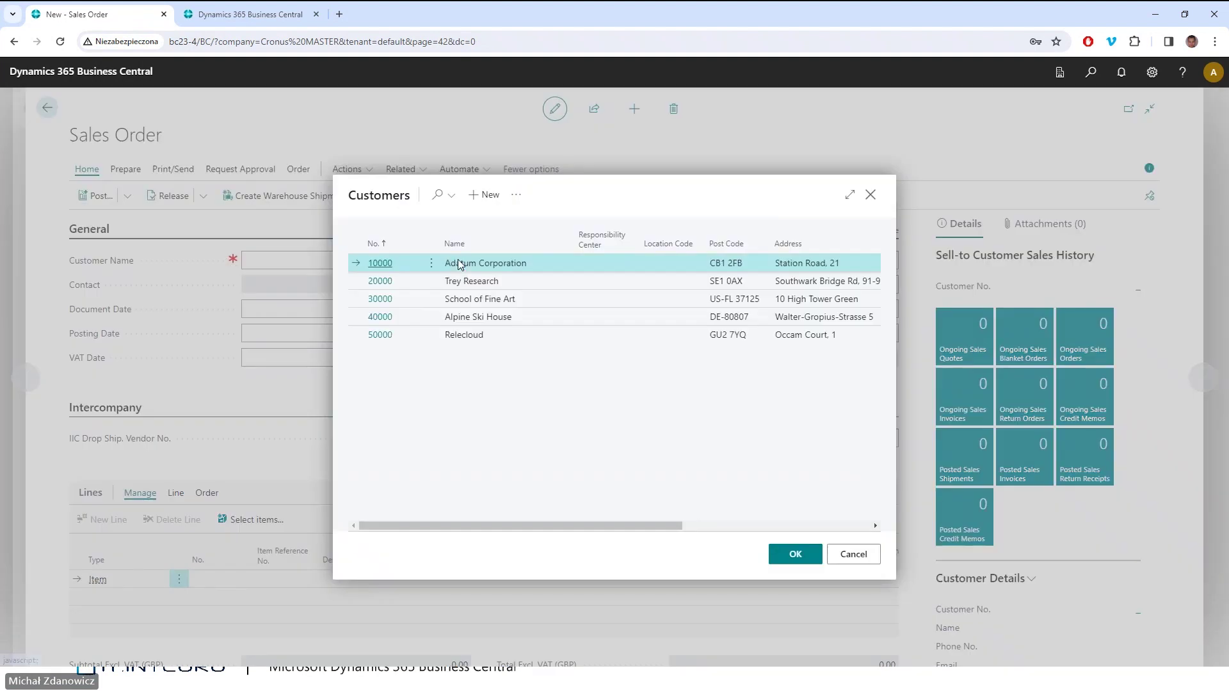
pyautogui.click(794, 555)
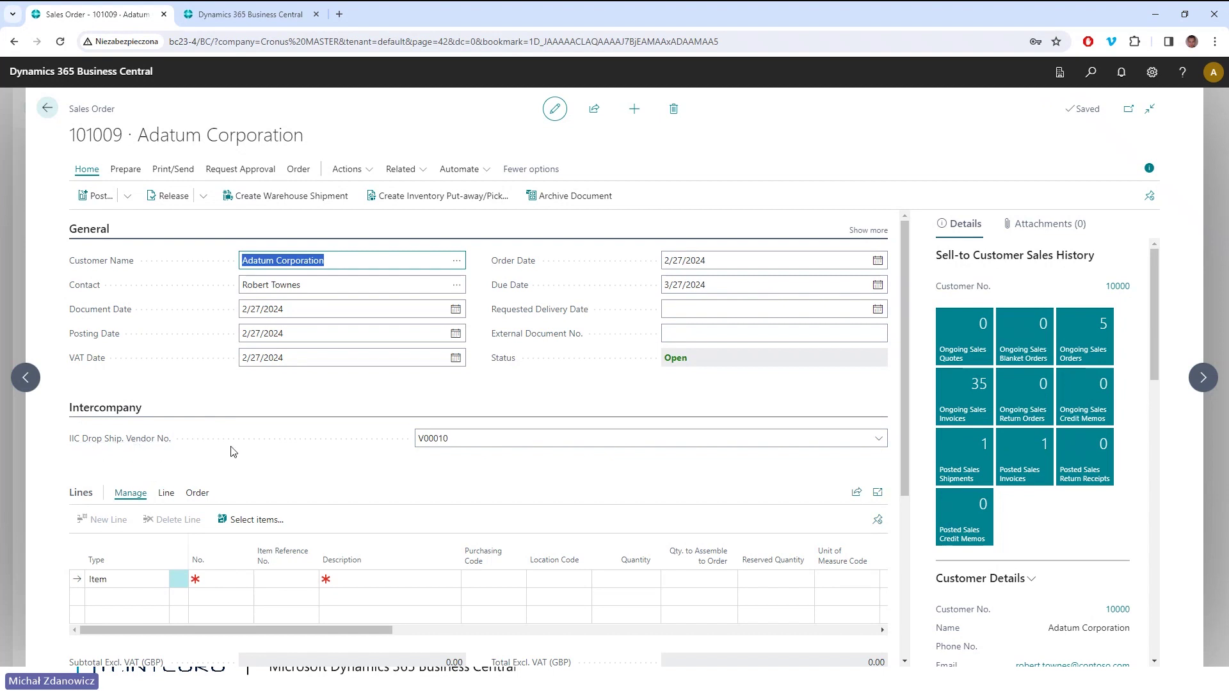
# Add a sales line for item 1896-S, ATHENS Desk, with purchasing code IIC DRPSHP and quantity 15.
pyautogui.click(233, 579)
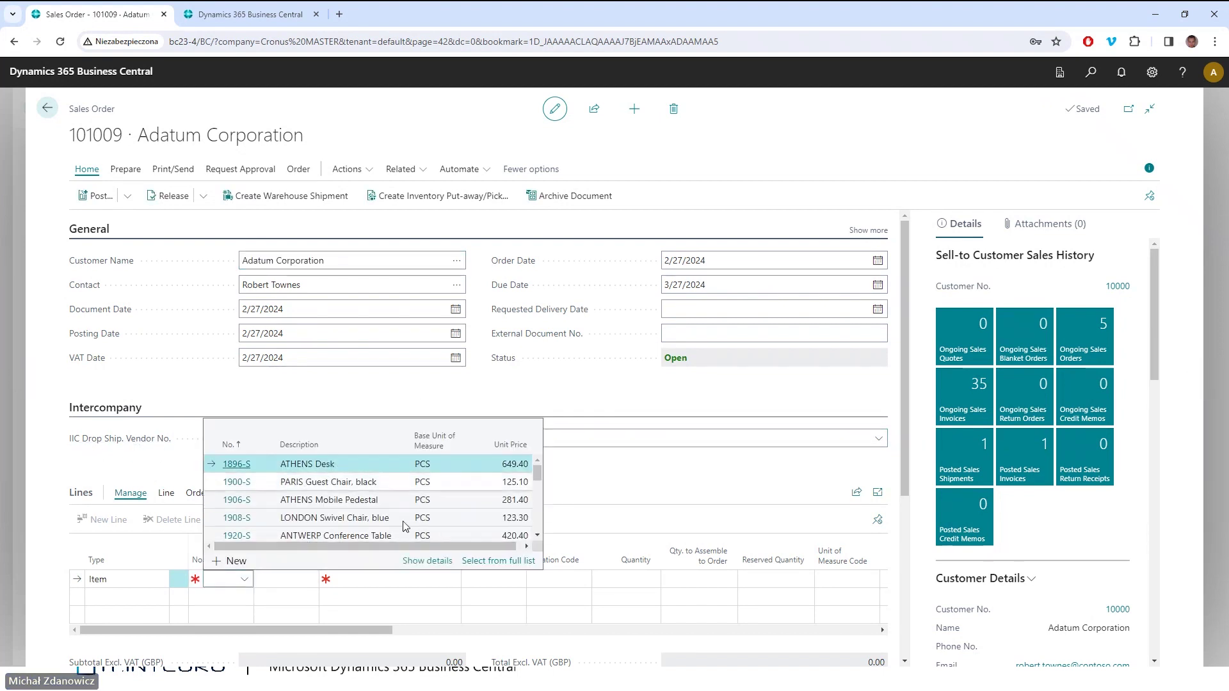
pyautogui.click(475, 579)
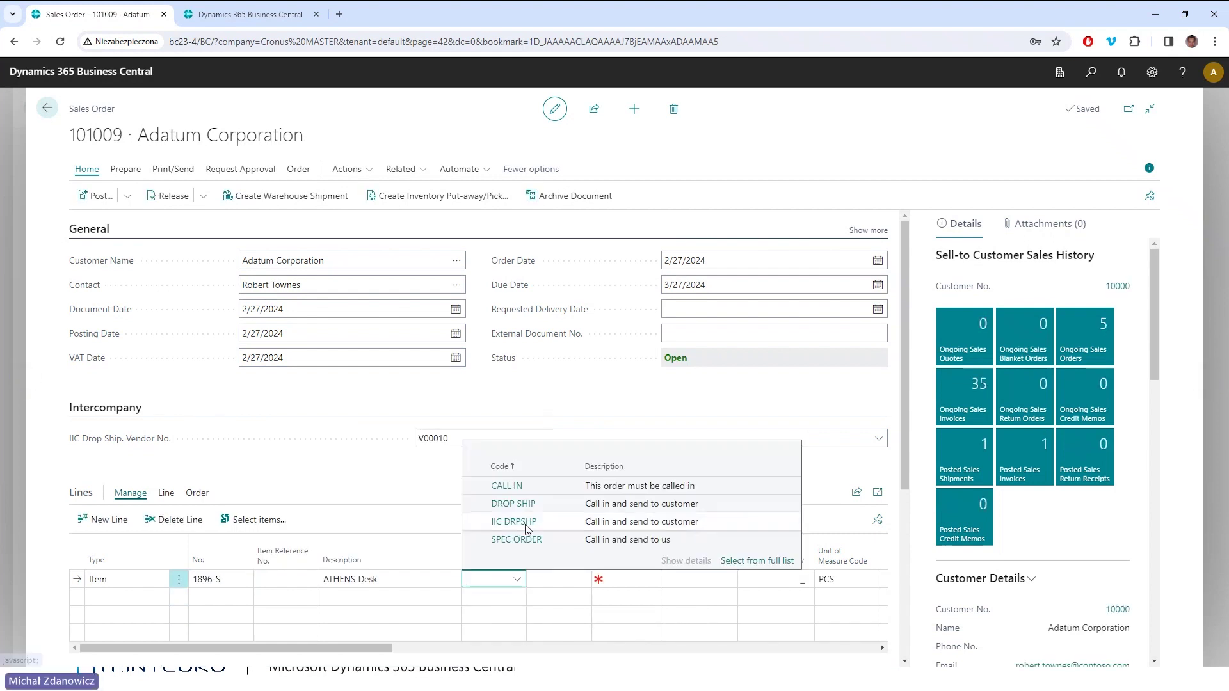
pyautogui.click(650, 587)
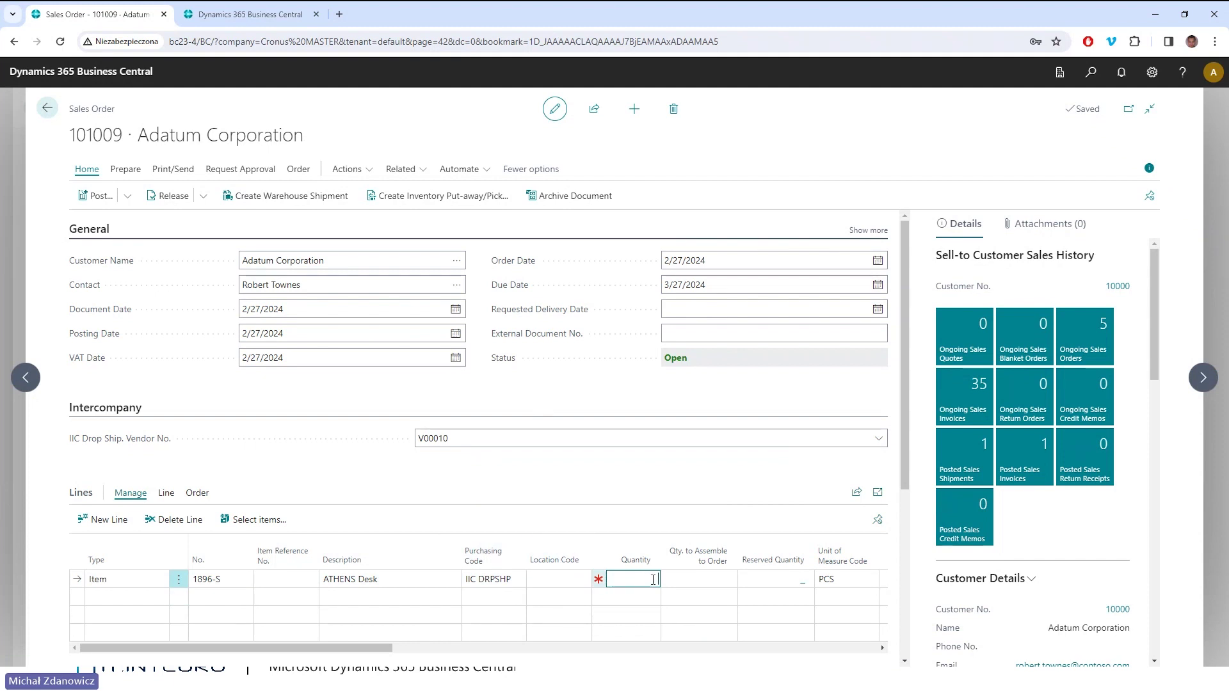
pyautogui.press('Tab')
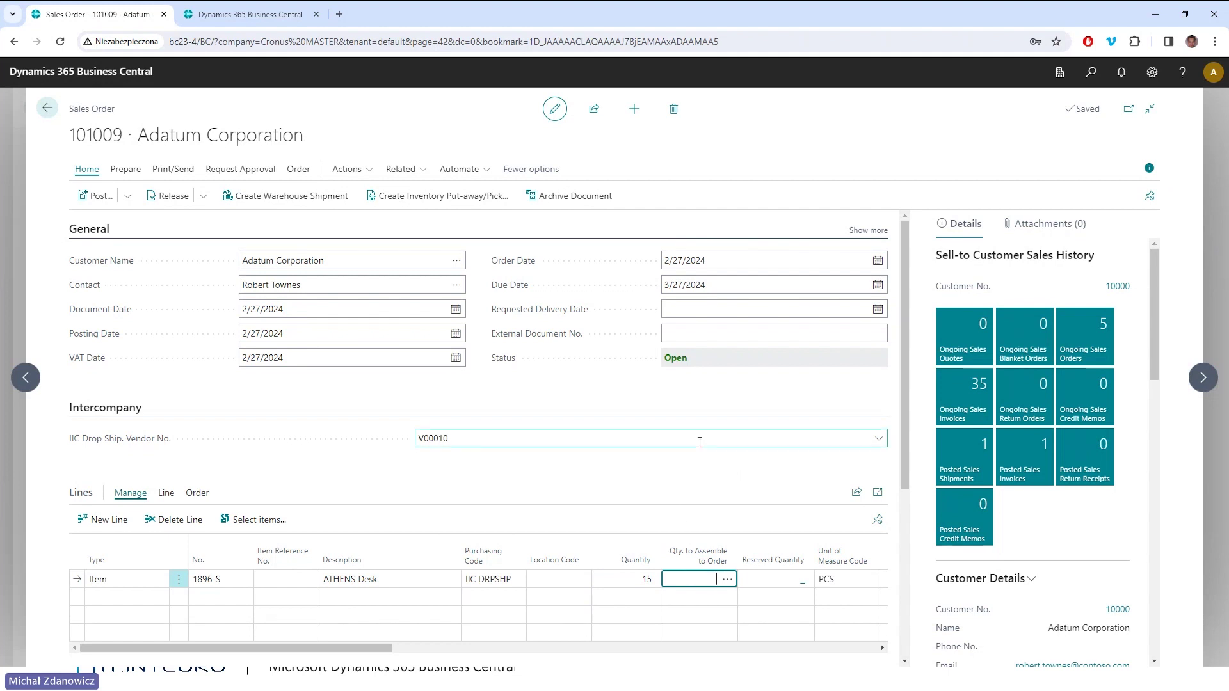
pyautogui.scroll(-1, 663, 477)
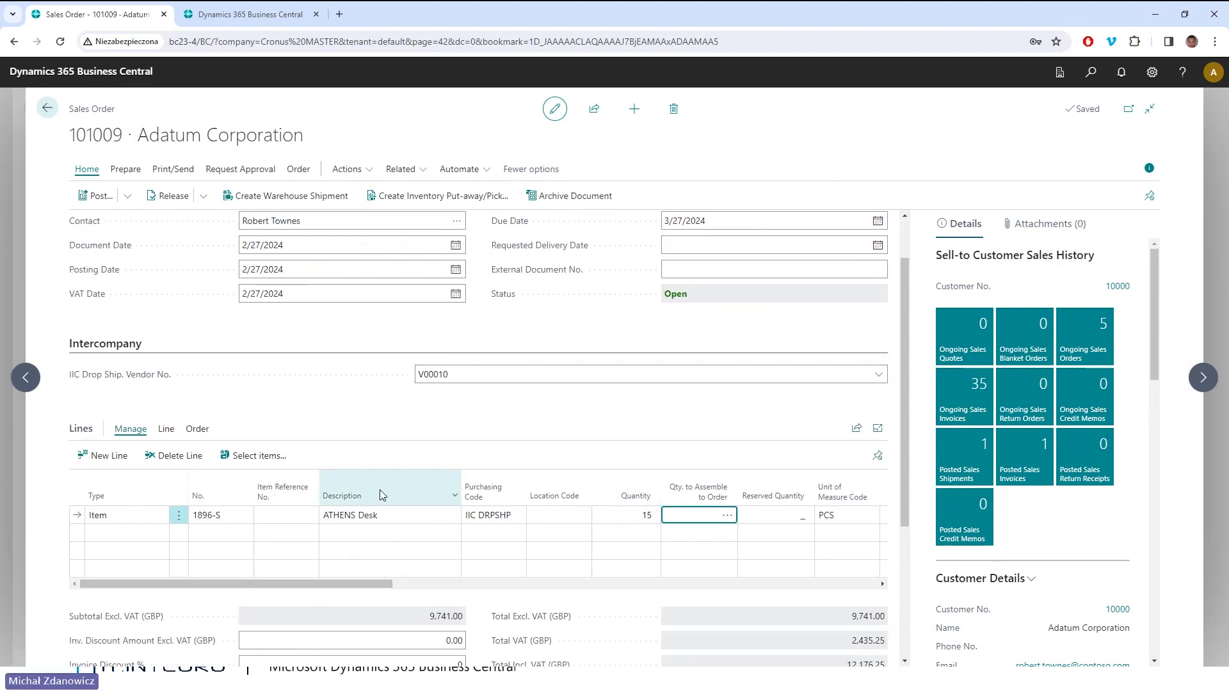
# Release the Adatum Corporation sales order, then create the intercompany purchase order from it and open that document.
pyautogui.scroll(1, 349, 442)
pyautogui.click(170, 196)
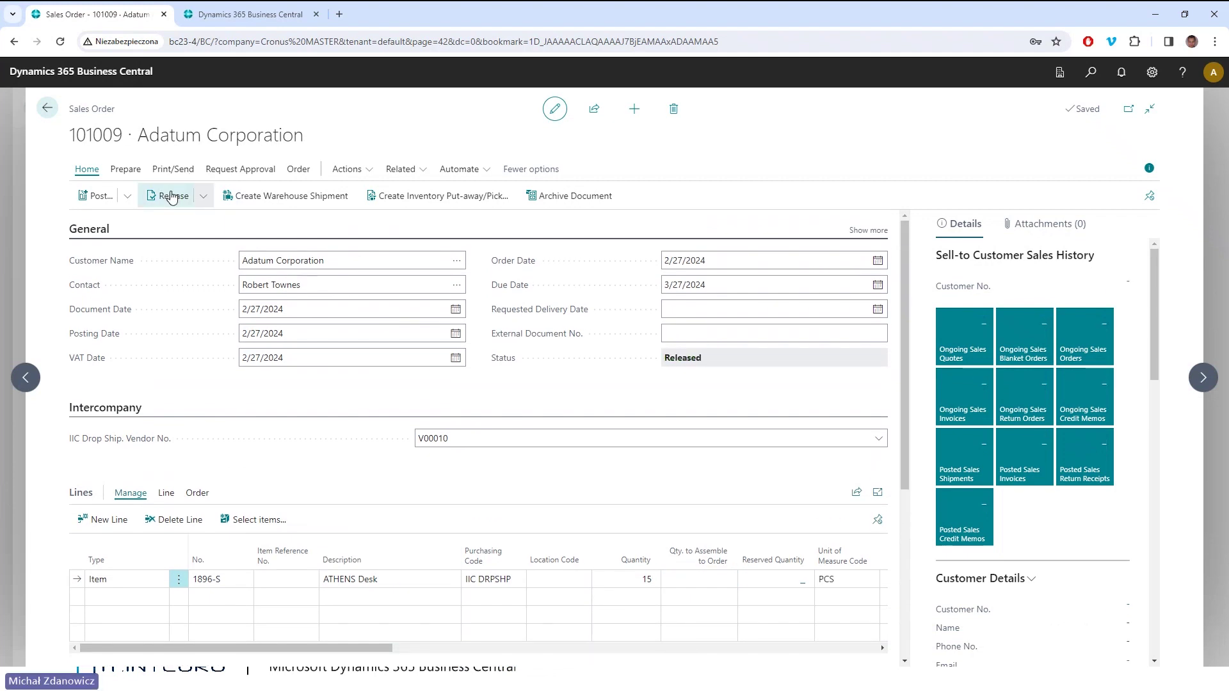
pyautogui.click(351, 170)
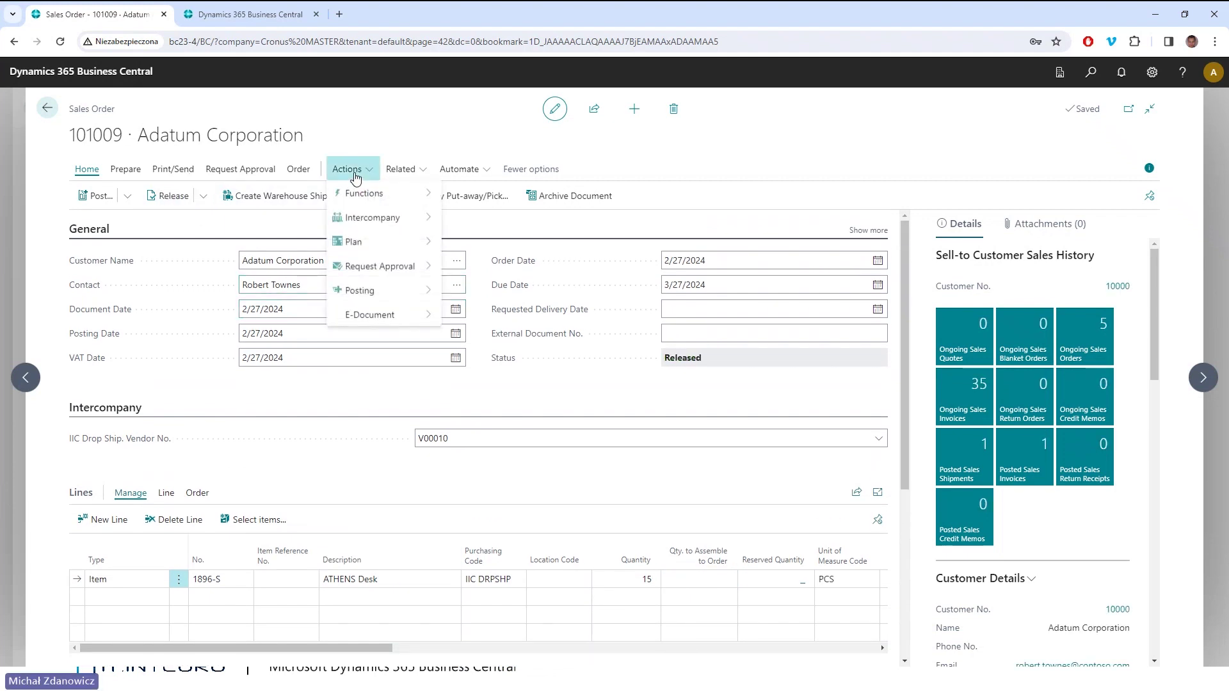
pyautogui.moveTo(392, 218)
pyautogui.click(480, 218)
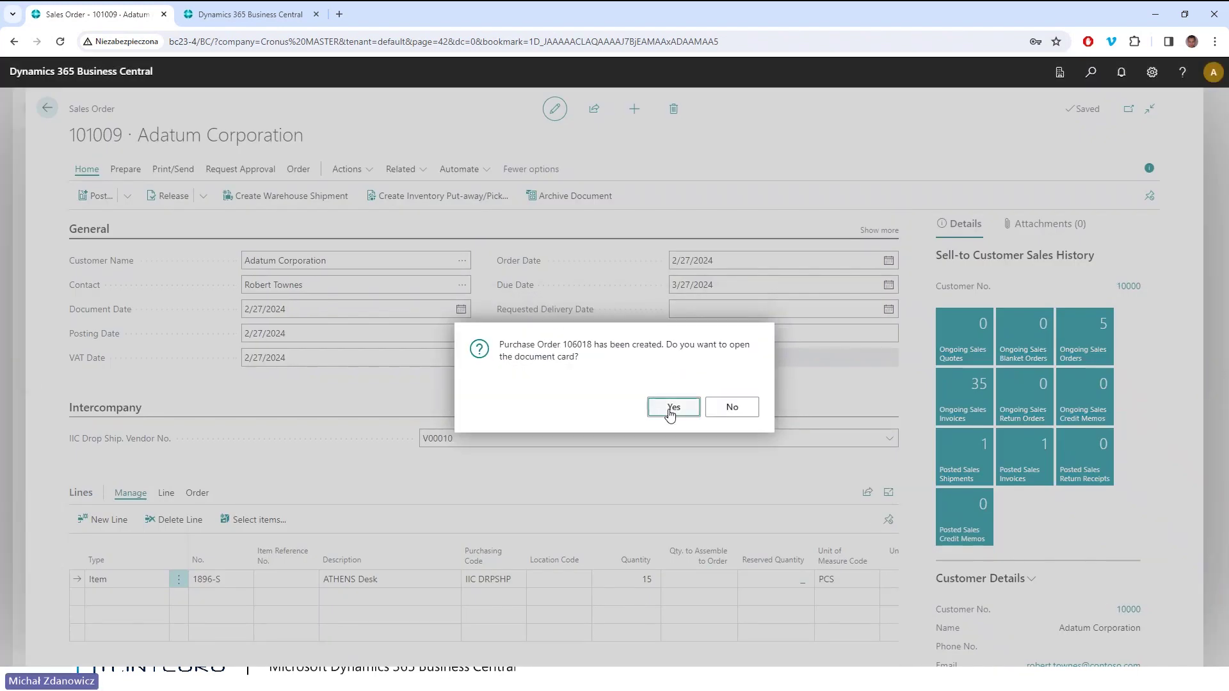
pyautogui.click(672, 412)
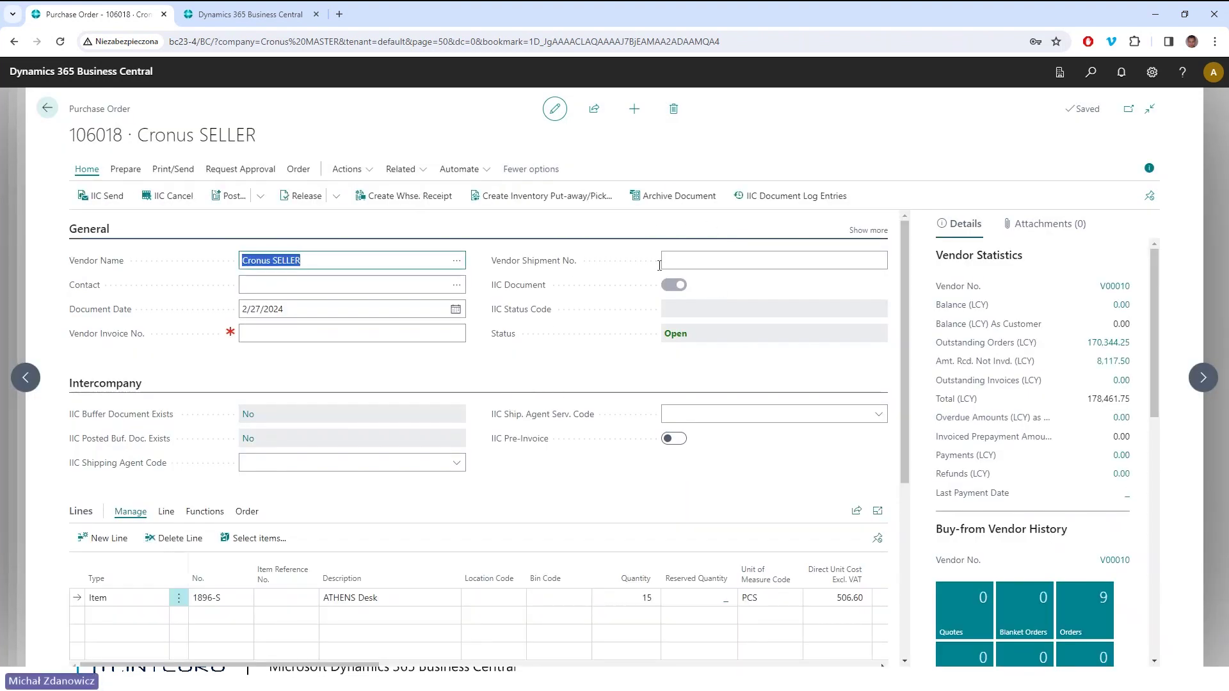
# Release the purchase order for Cronus SELLER and send it to the intercompany partner.
pyautogui.click(302, 196)
pyautogui.click(103, 196)
# In the Cronus SELLER company, accept the incoming IIC sales buffer document and open the sales order created from it.
pyautogui.click(259, 18)
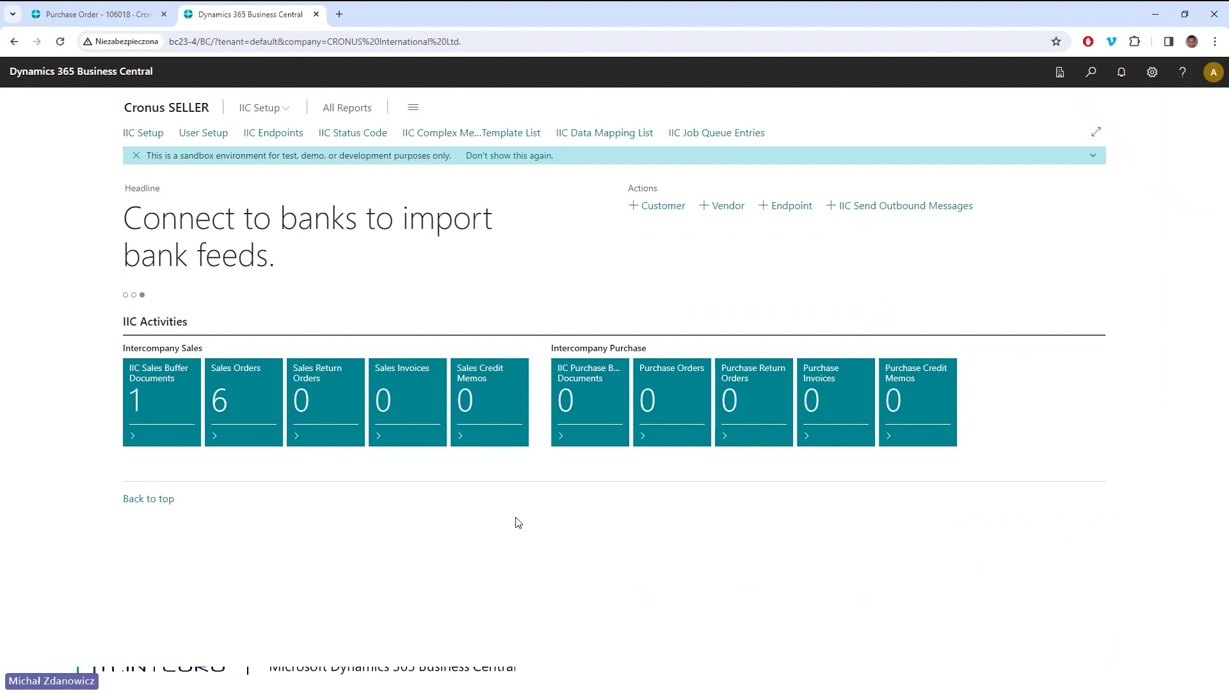
pyautogui.click(175, 412)
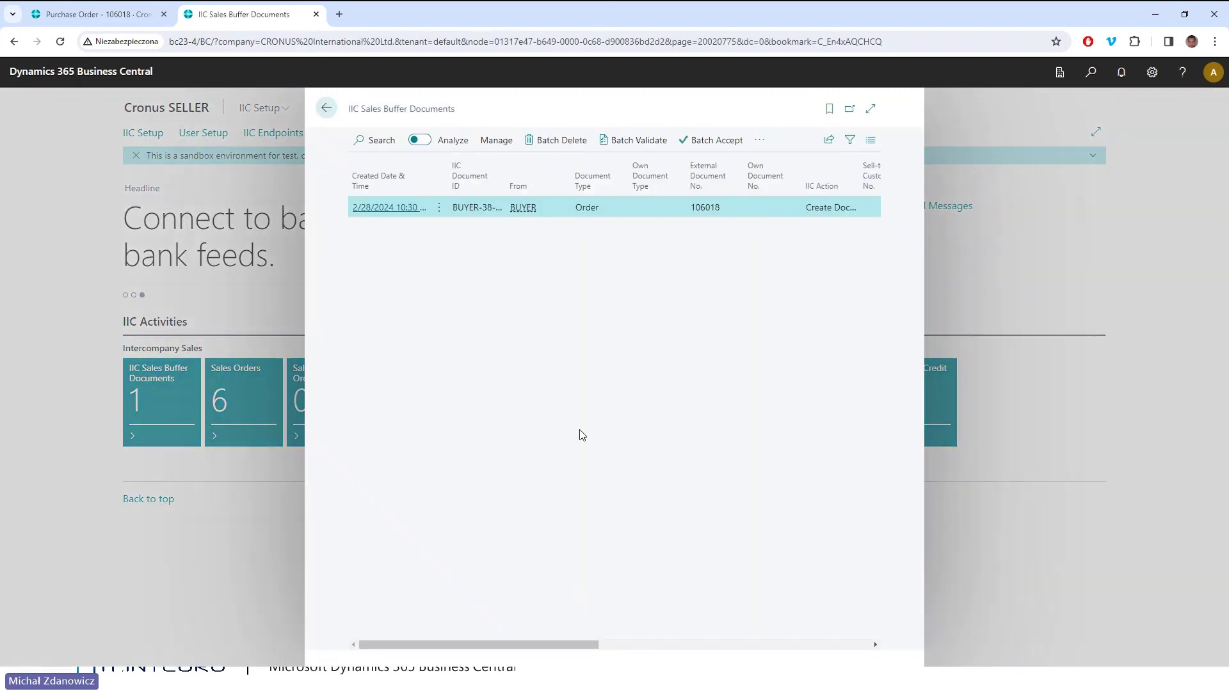
pyautogui.click(386, 209)
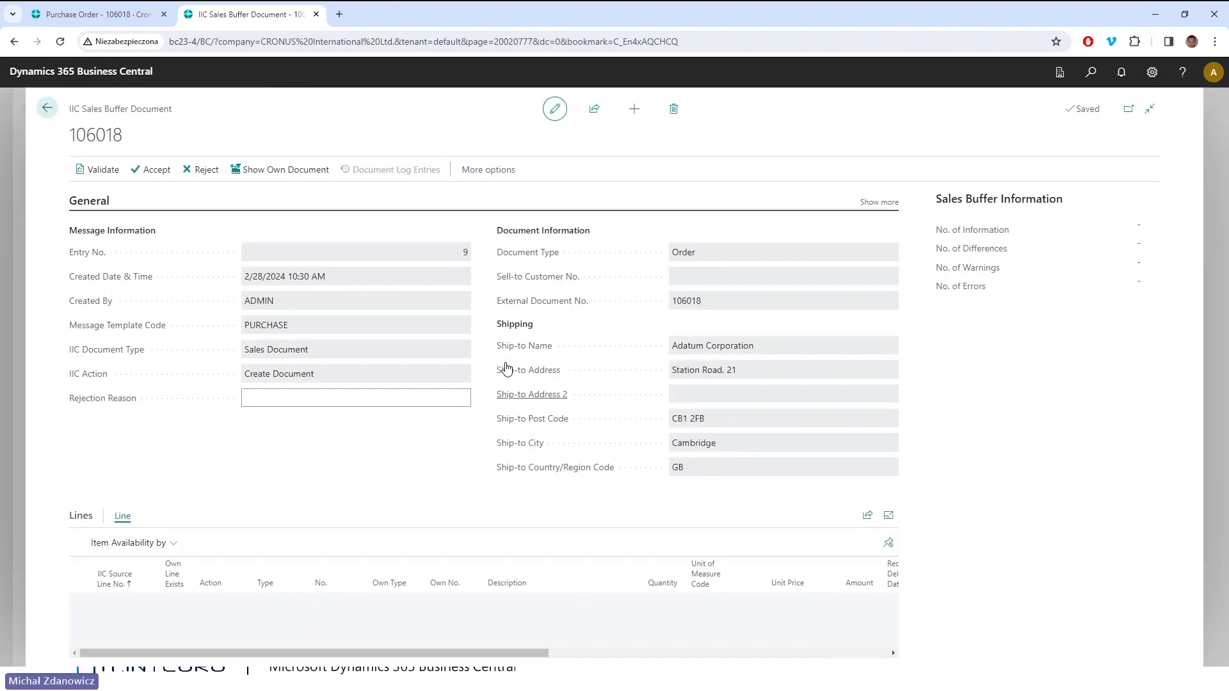
pyautogui.click(152, 169)
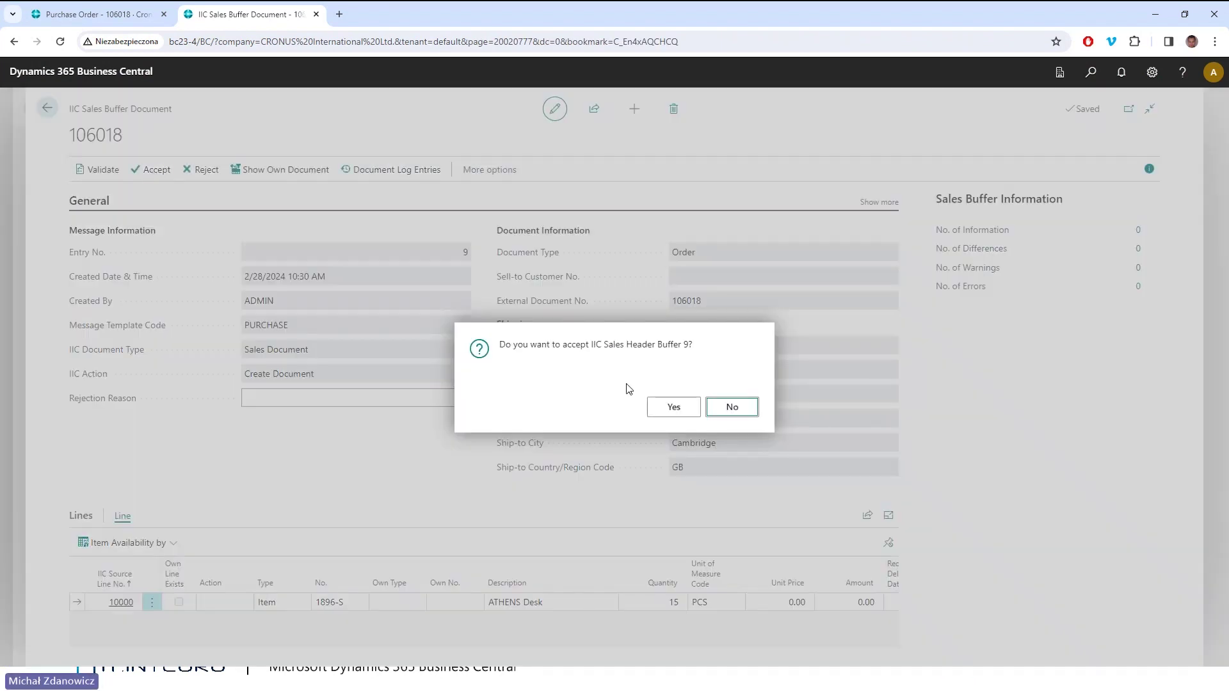
pyautogui.click(666, 412)
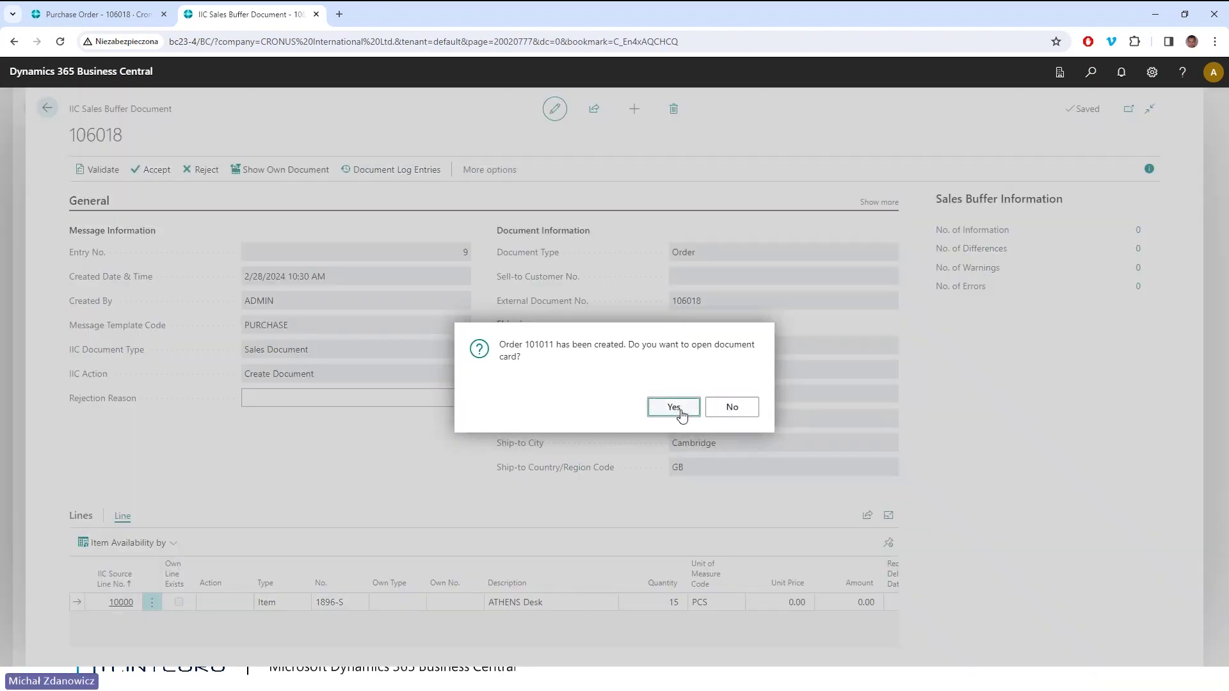
pyautogui.click(681, 412)
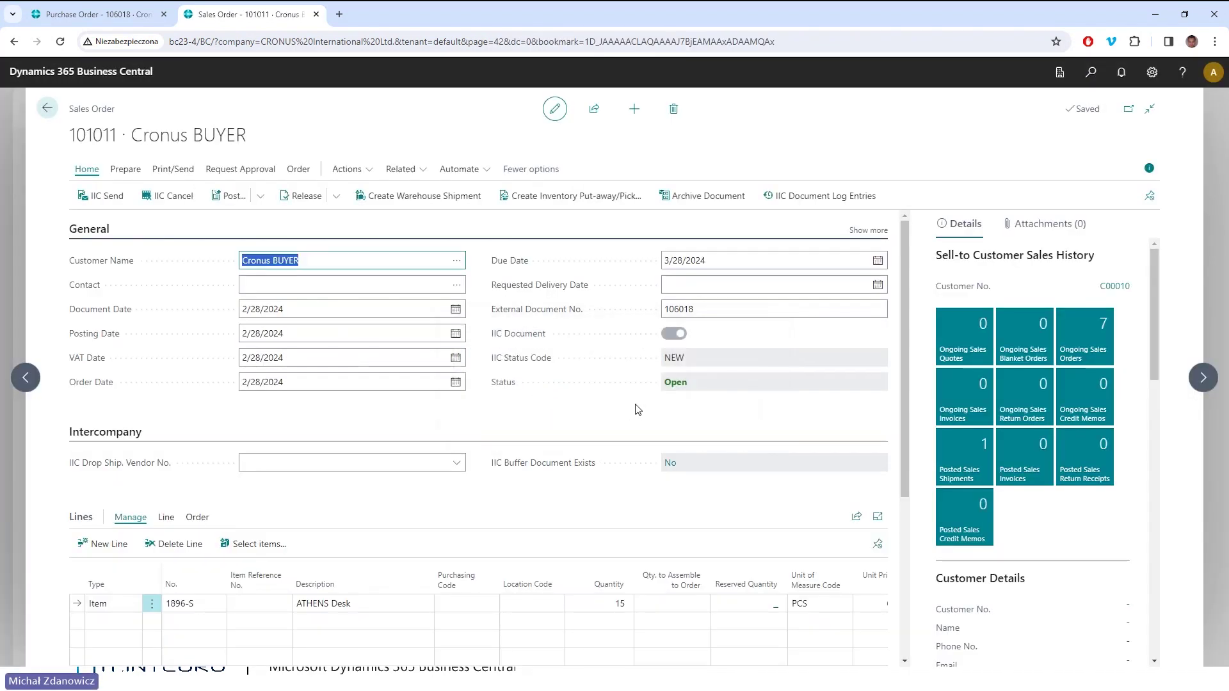
# Release the Cronus BUYER sales order and send it back to the intercompany partner.
pyautogui.click(300, 197)
pyautogui.click(102, 197)
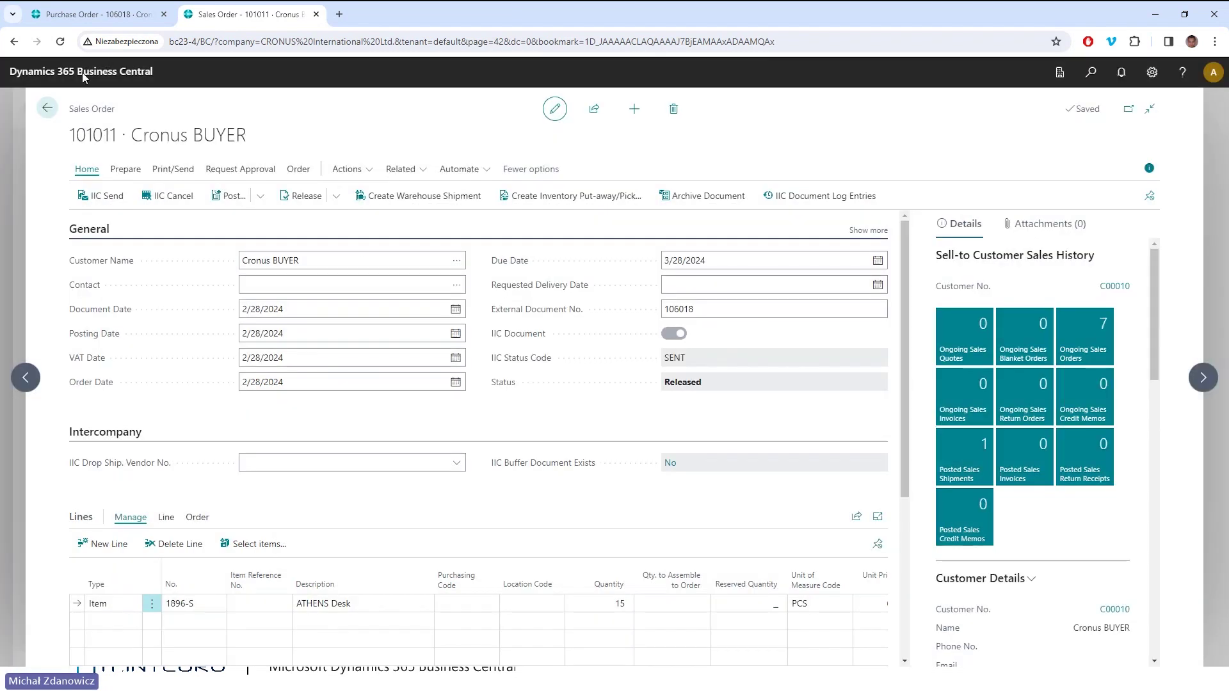
# In the buyer company, batch accept the purchase order's IIC purchase buffer document and close the buffer list.
pyautogui.click(100, 14)
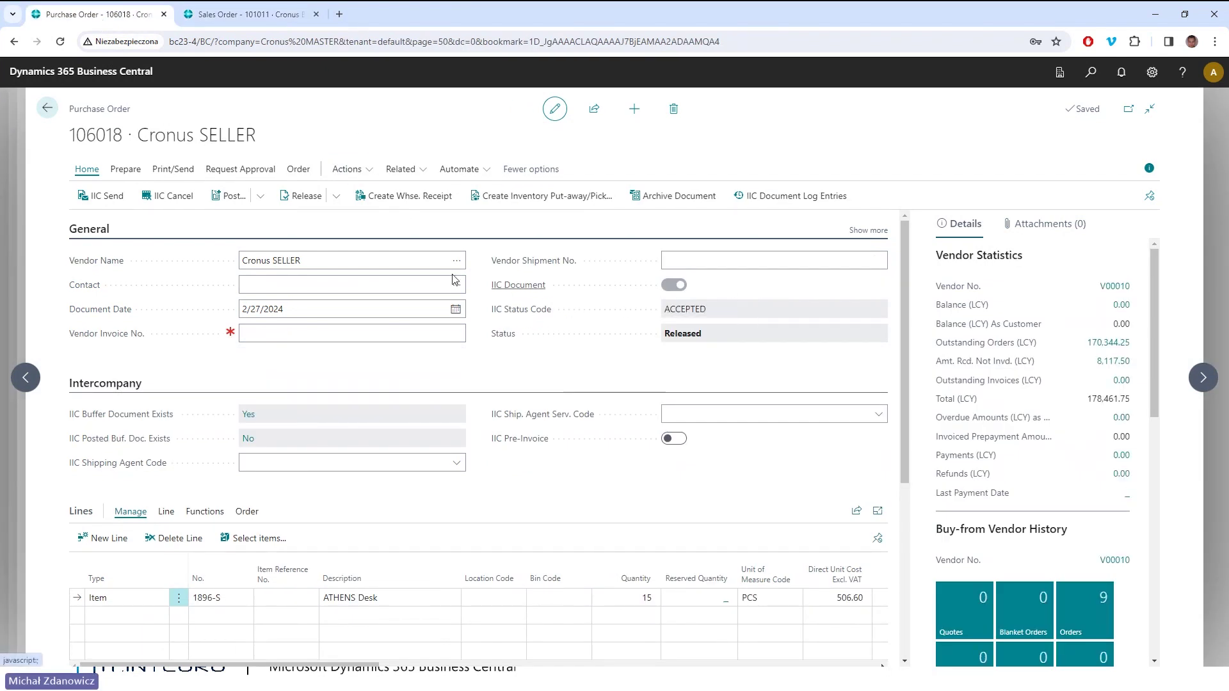
pyautogui.click(246, 416)
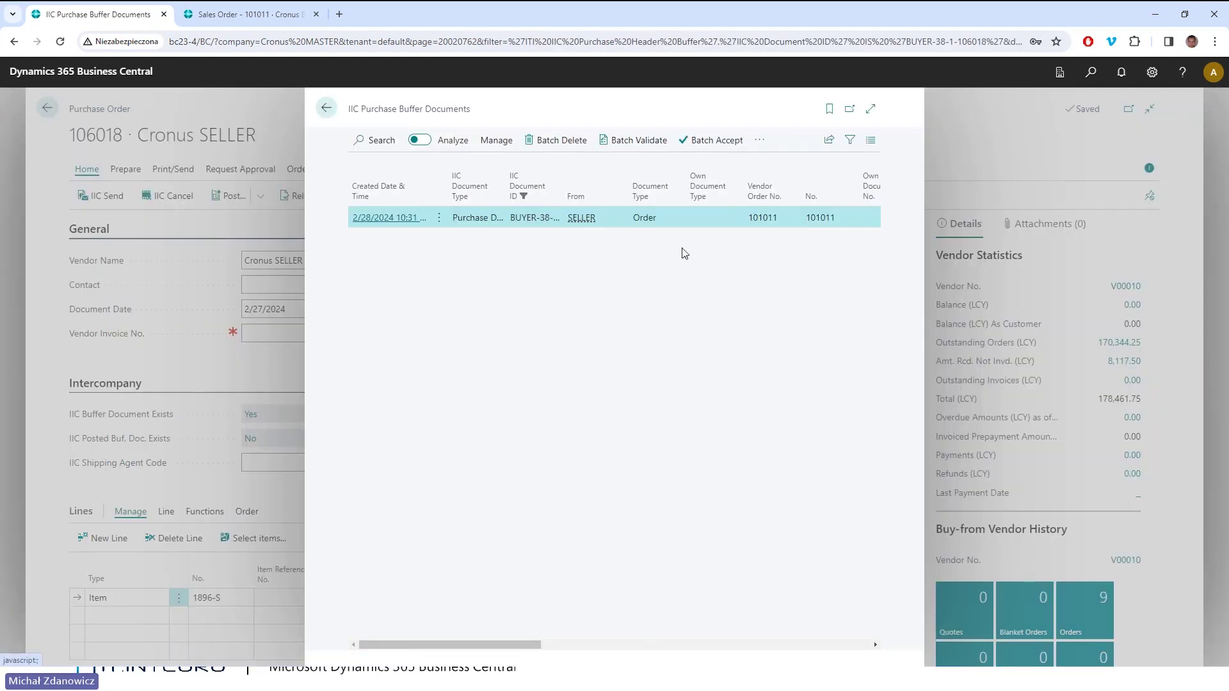
pyautogui.click(712, 146)
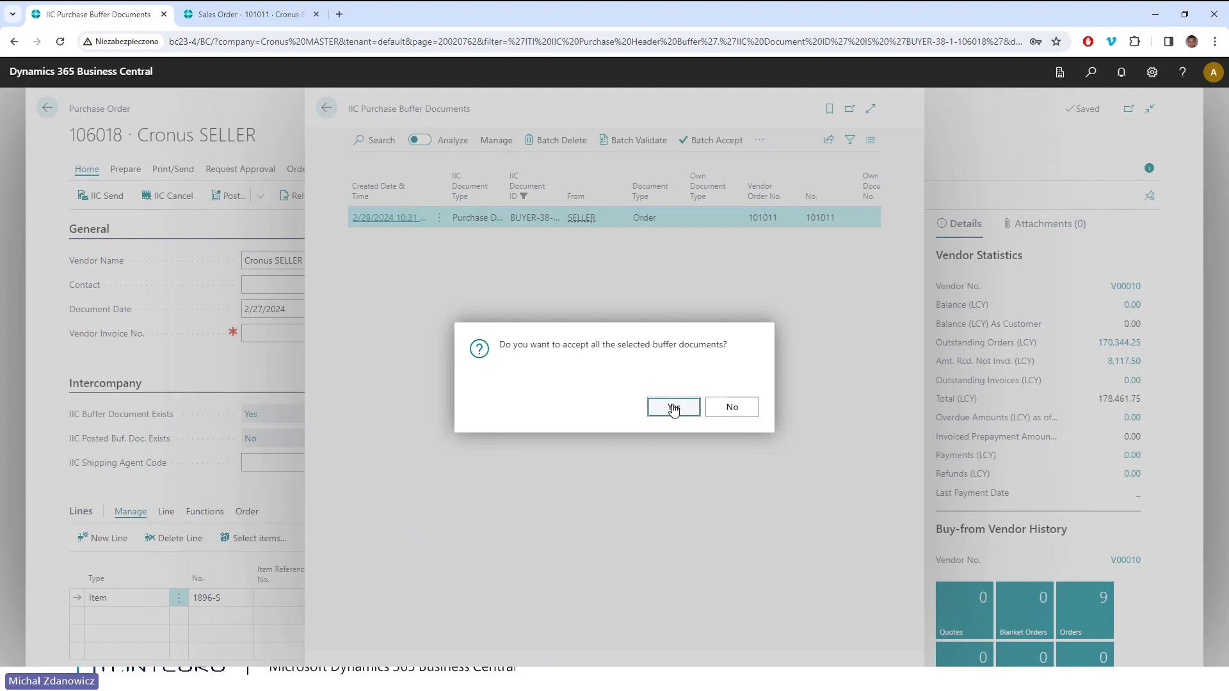
pyautogui.click(673, 408)
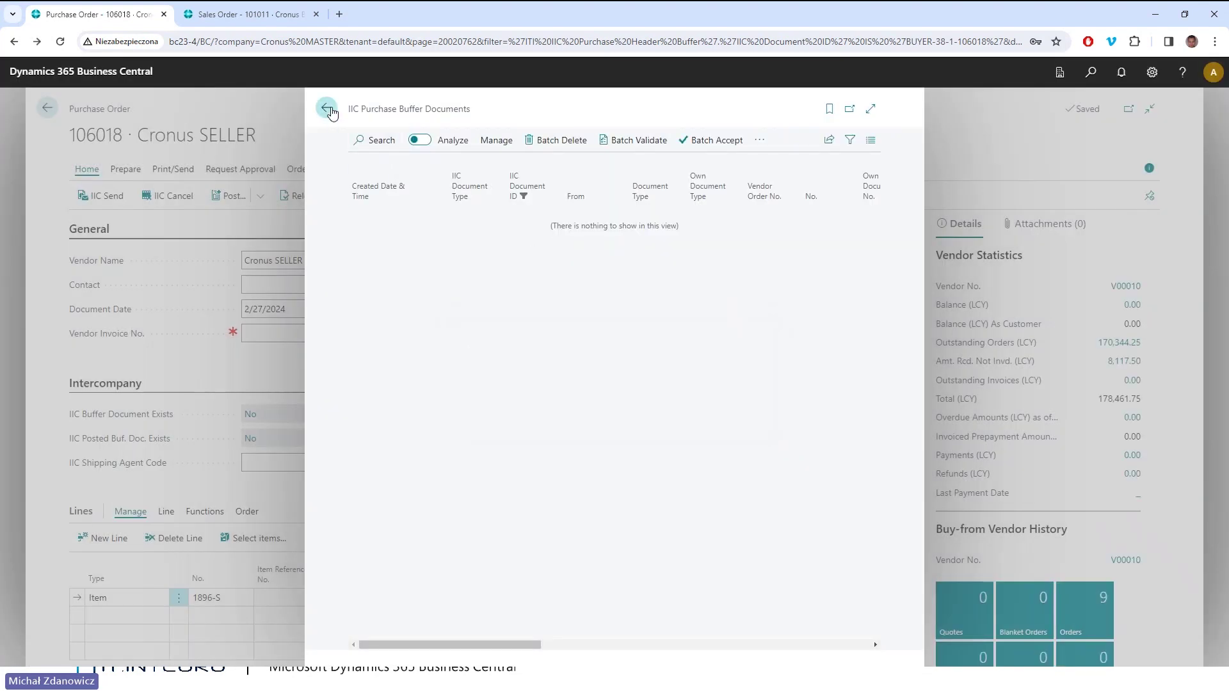
pyautogui.click(327, 110)
# Switch to the seller company and post the Cronus BUYER sales order as a shipment only.
pyautogui.hotkey('ctrl', 'Tab')
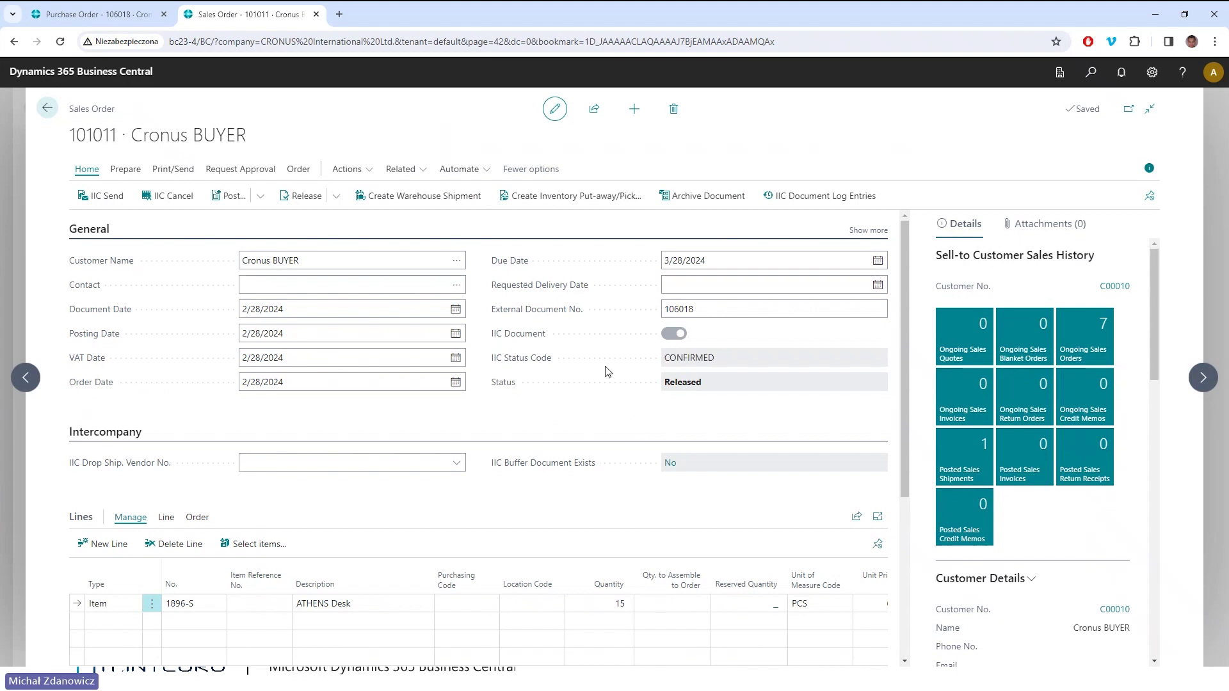
pyautogui.click(229, 197)
pyautogui.click(516, 340)
pyautogui.click(674, 418)
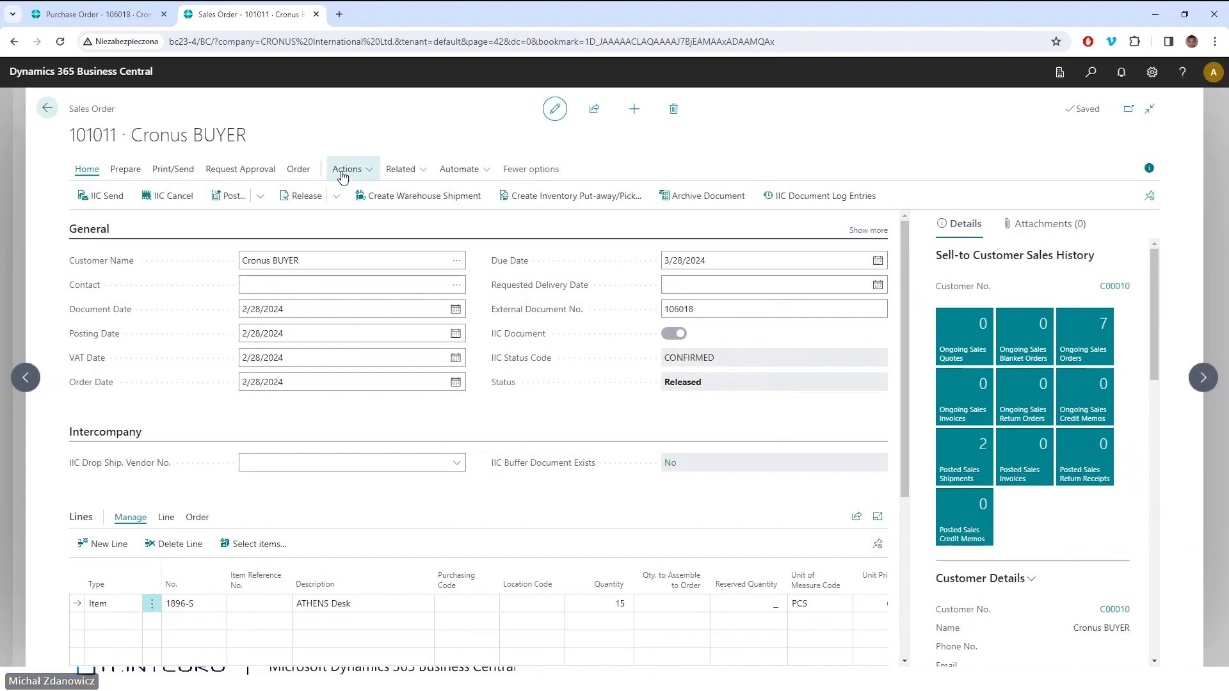
# Open the posted sales shipment of the Cronus BUYER order and send it to the intercompany partner.
pyautogui.click(300, 170)
pyautogui.click(614, 196)
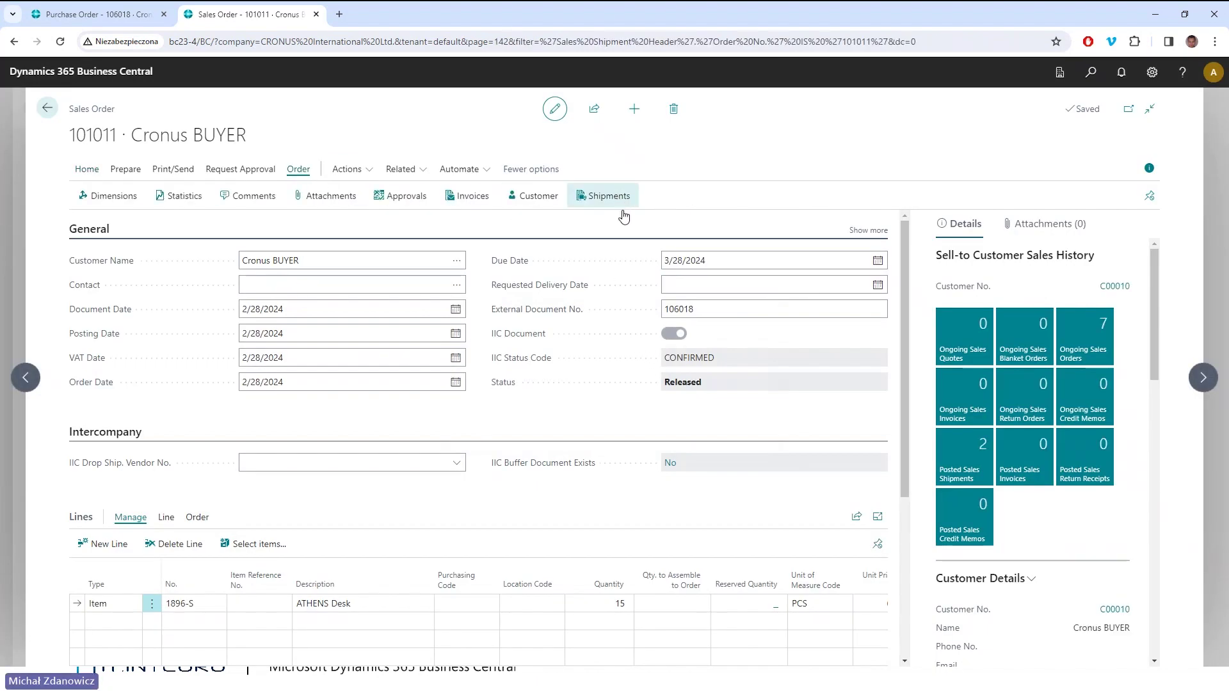
pyautogui.click(90, 200)
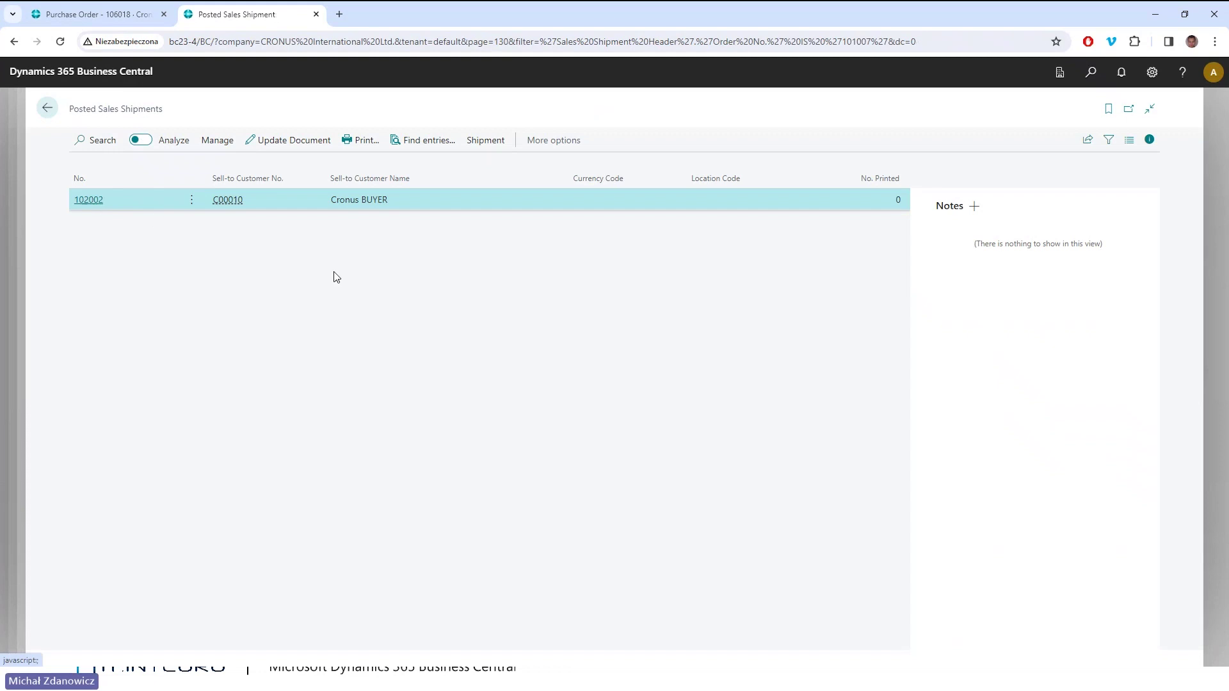
pyautogui.click(110, 199)
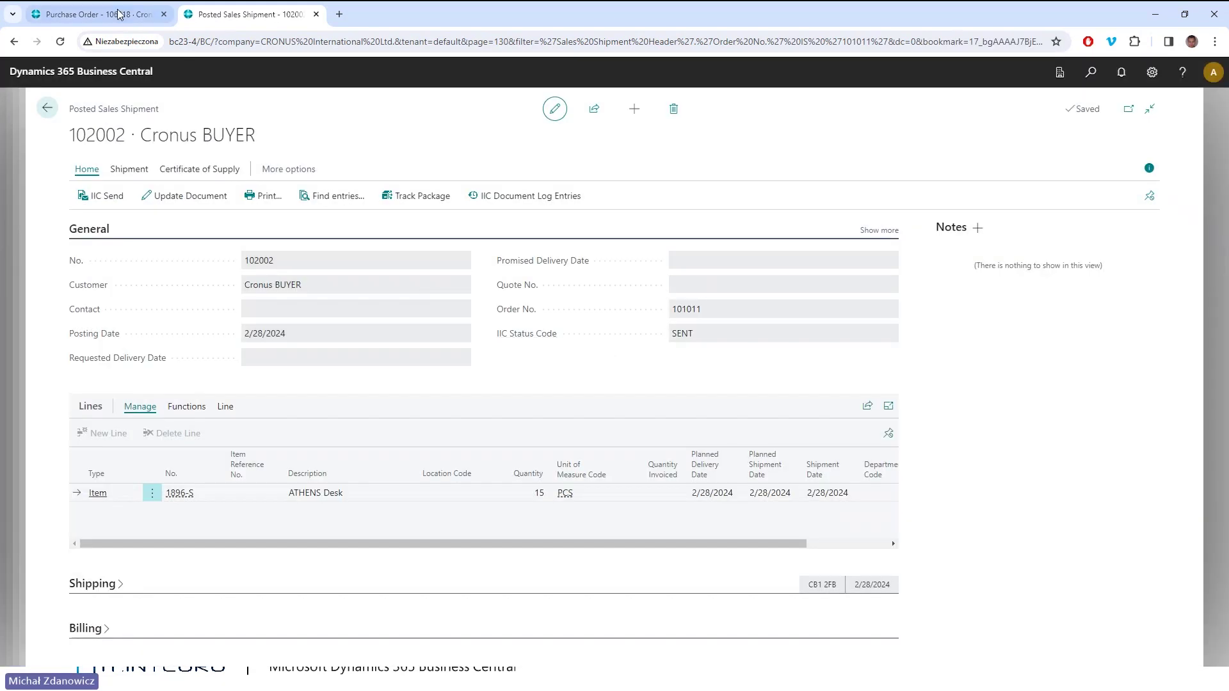
# In the buyer company's purchase order, check the vendor shipment number, IIC status and the line's quantity received.
pyautogui.click(122, 15)
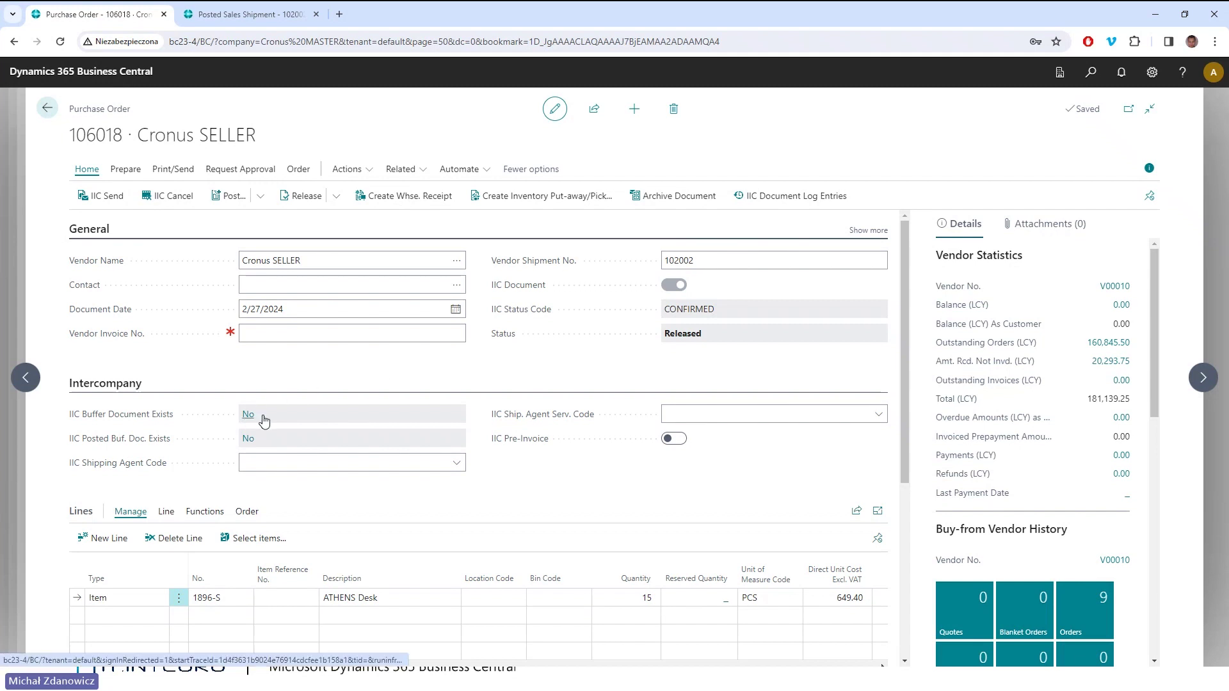
pyautogui.scroll(-2, 448, 512)
pyautogui.hscroll(1, 493, 544)
pyautogui.hscroll(5, 493, 544)
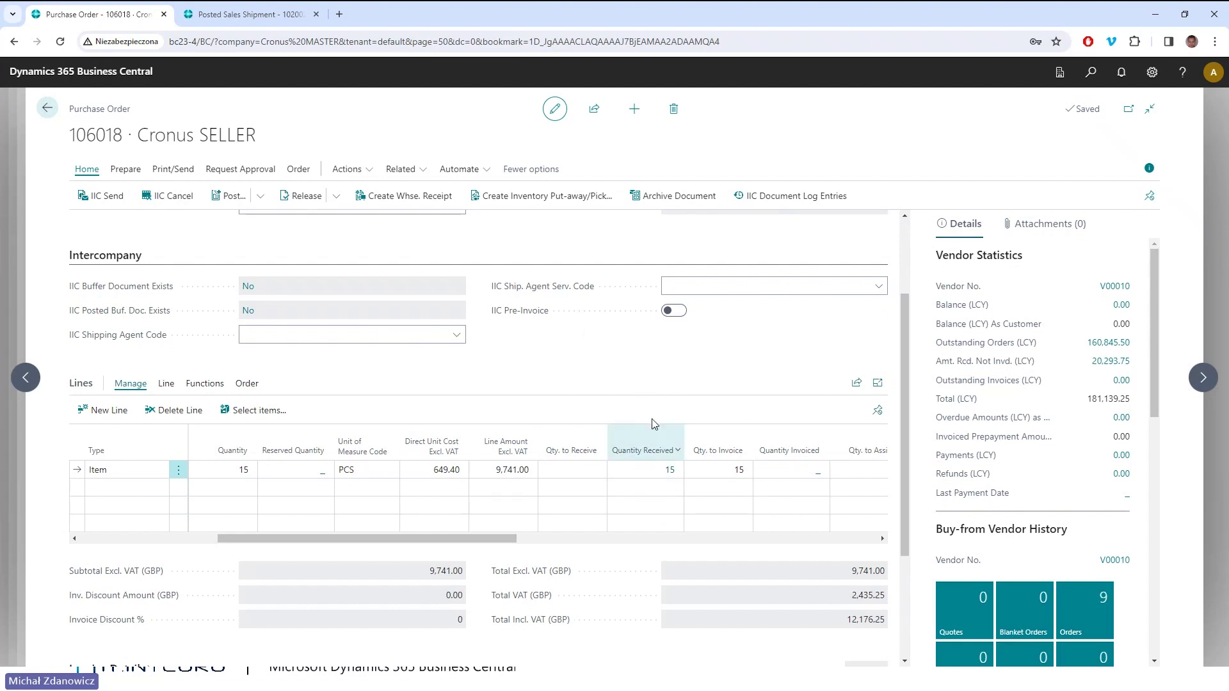
# Find the buyer company's sales orders list and check whether the drop shipment order is still listed.
pyautogui.click(1088, 78)
pyautogui.write('sales or')
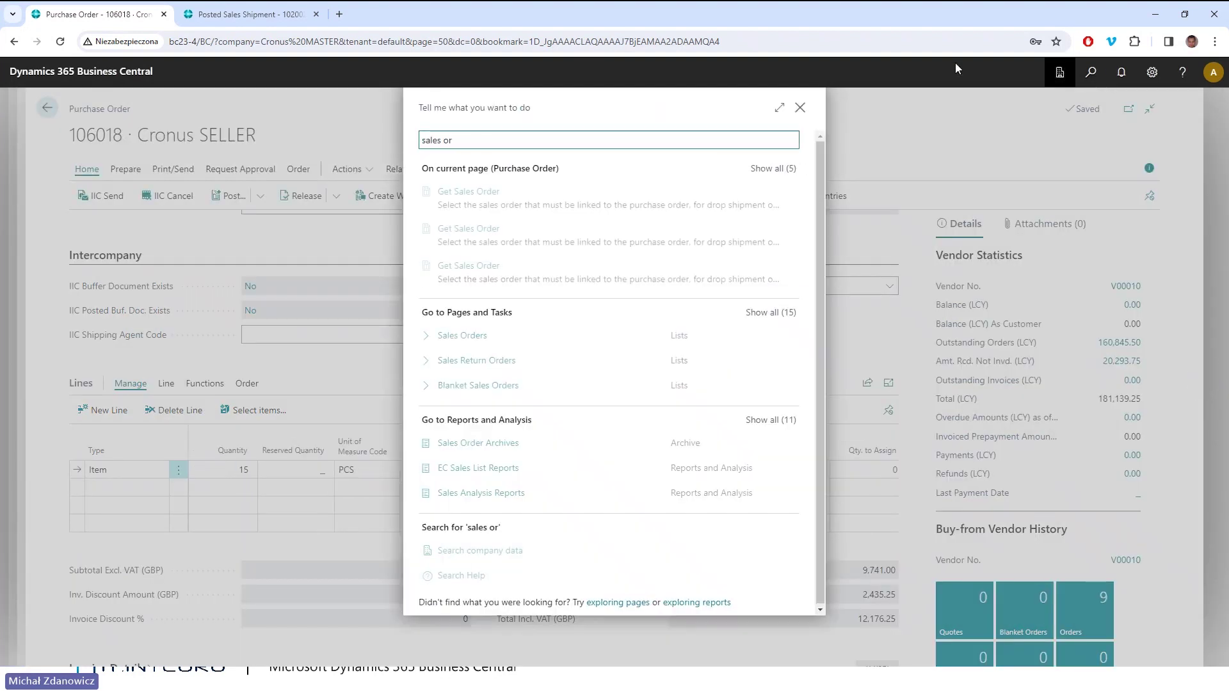
pyautogui.click(466, 335)
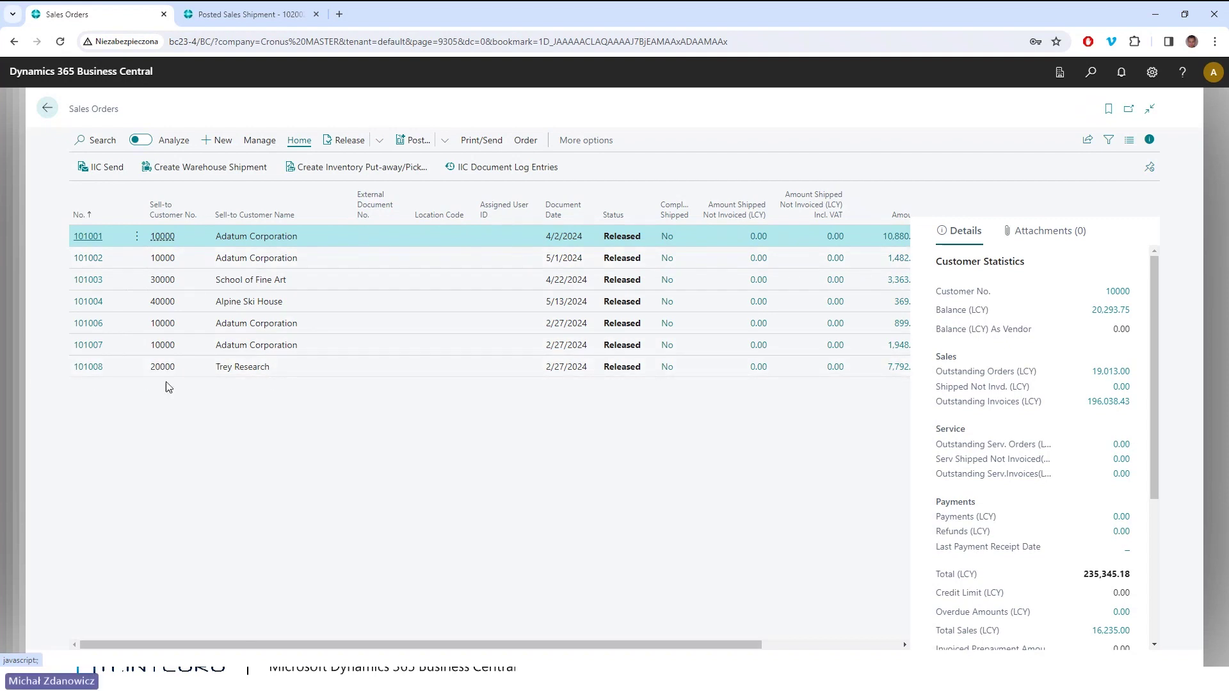
# Find the posted sales invoices, review the Adatum Corporation invoice for the drop shipment order, and close it.
pyautogui.click(1091, 73)
pyautogui.write('pos sal in')
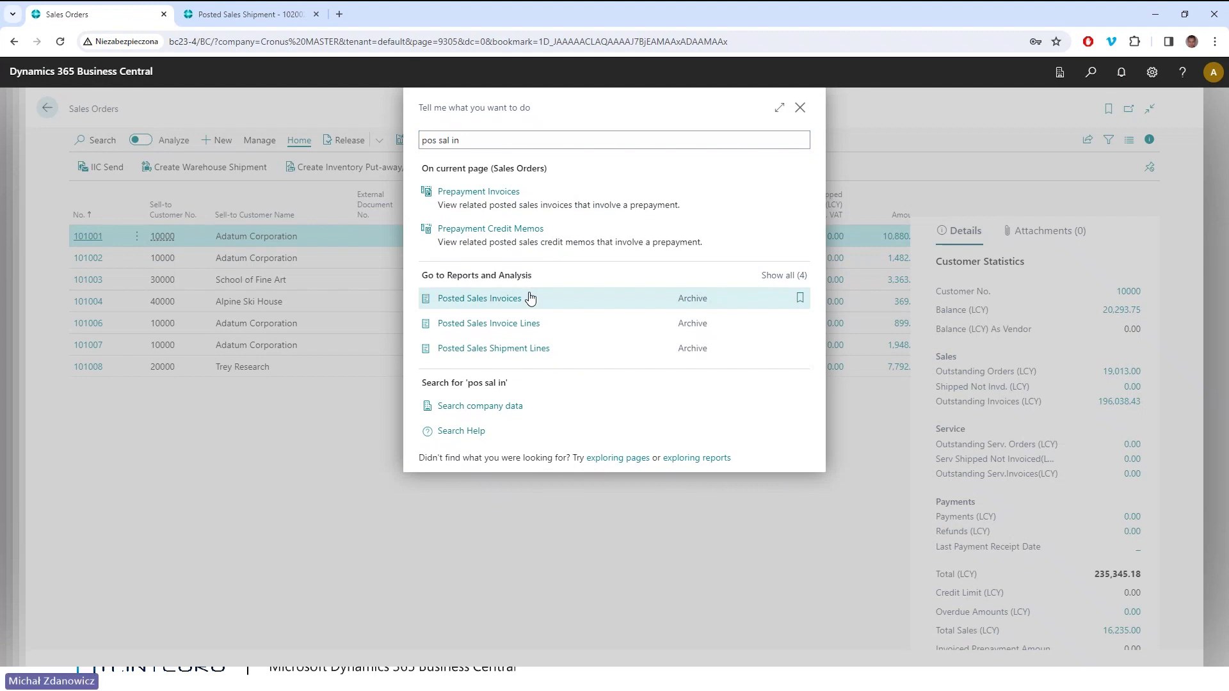
pyautogui.click(529, 299)
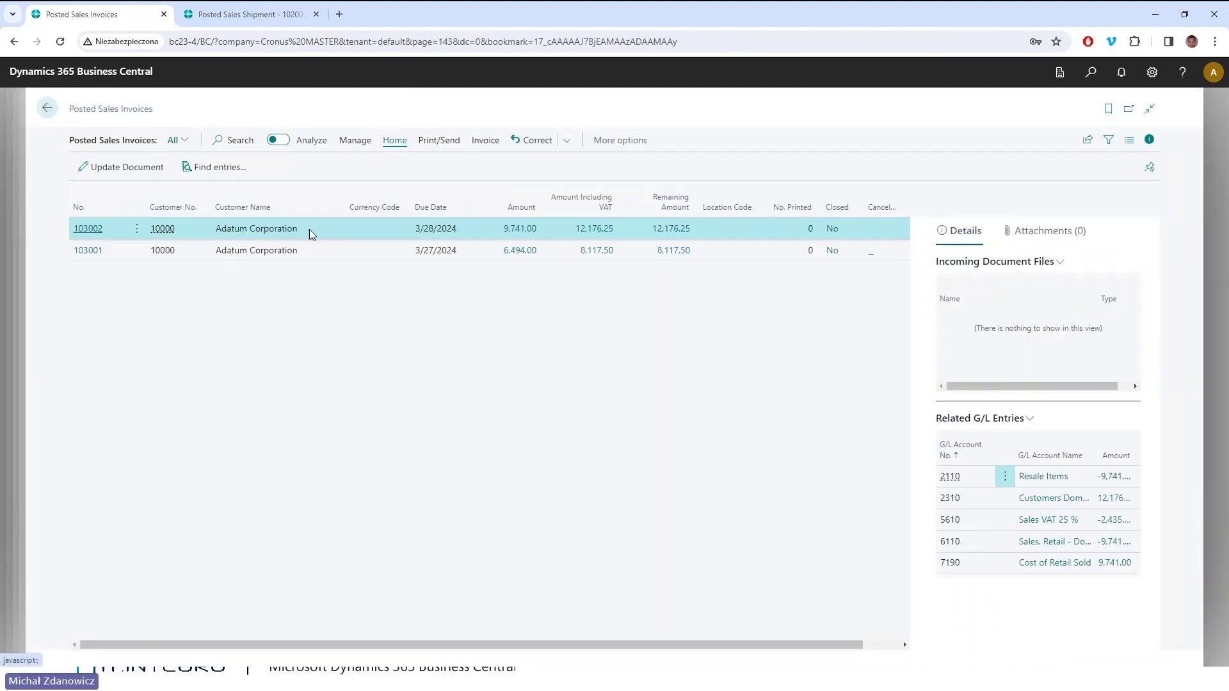
pyautogui.click(90, 230)
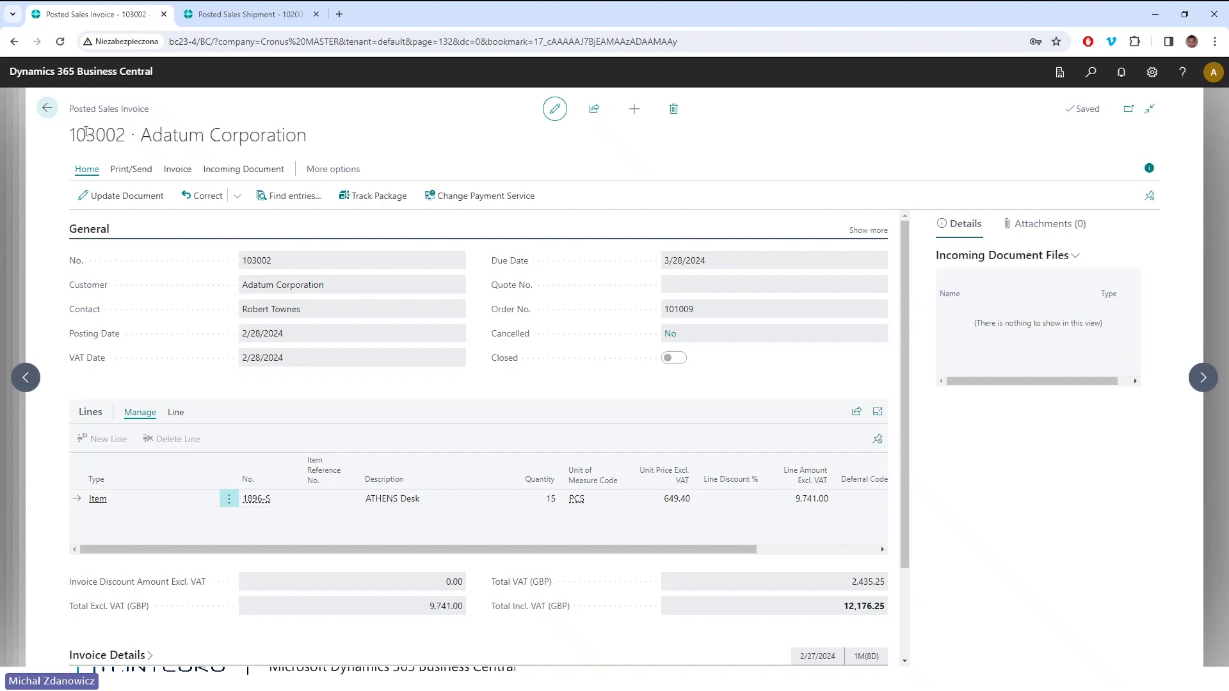
pyautogui.click(49, 116)
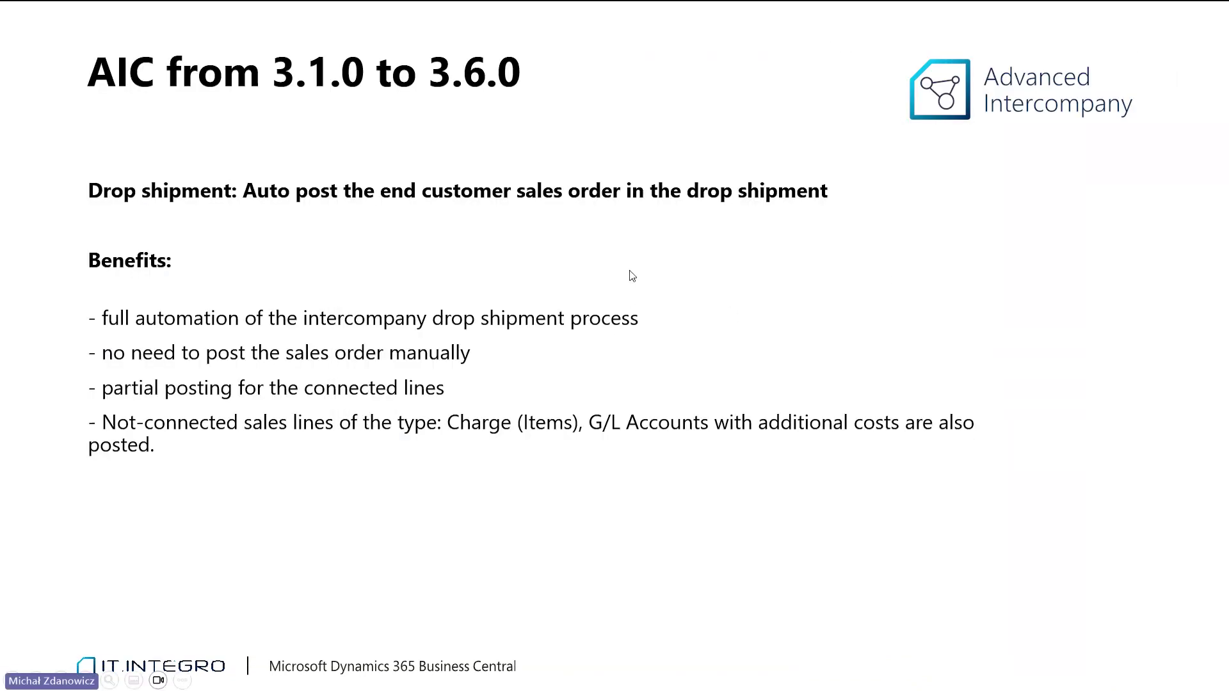
pyautogui.press('Right')
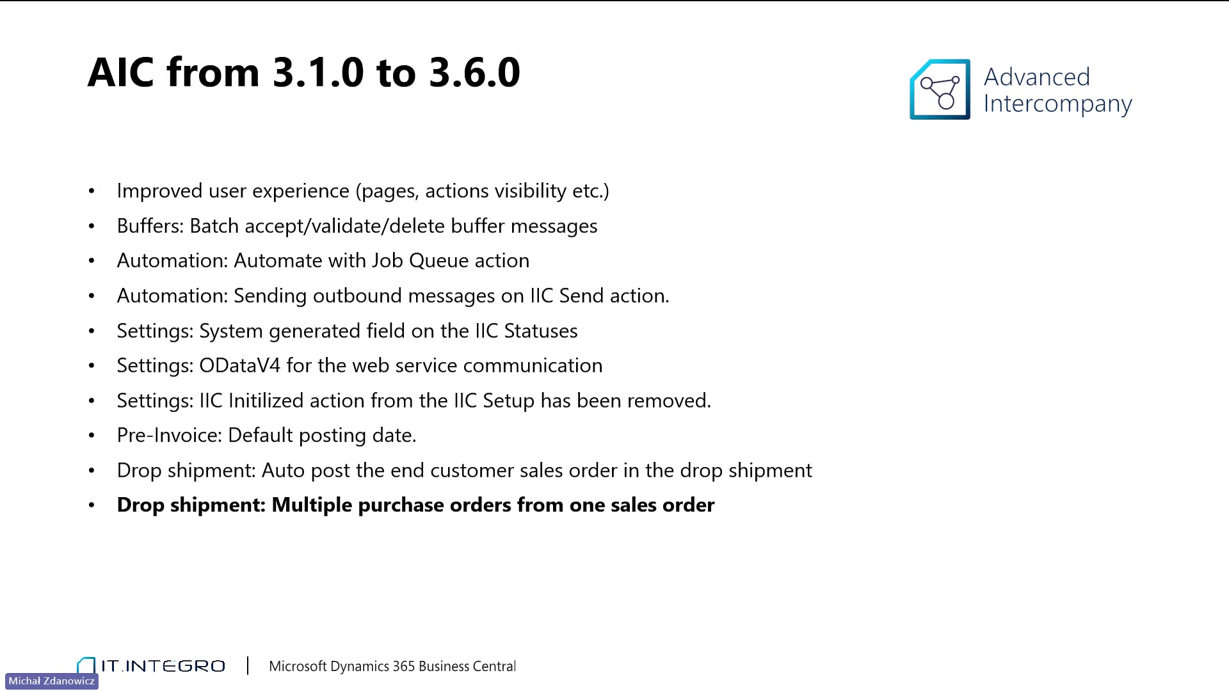
pyautogui.click(862, 366)
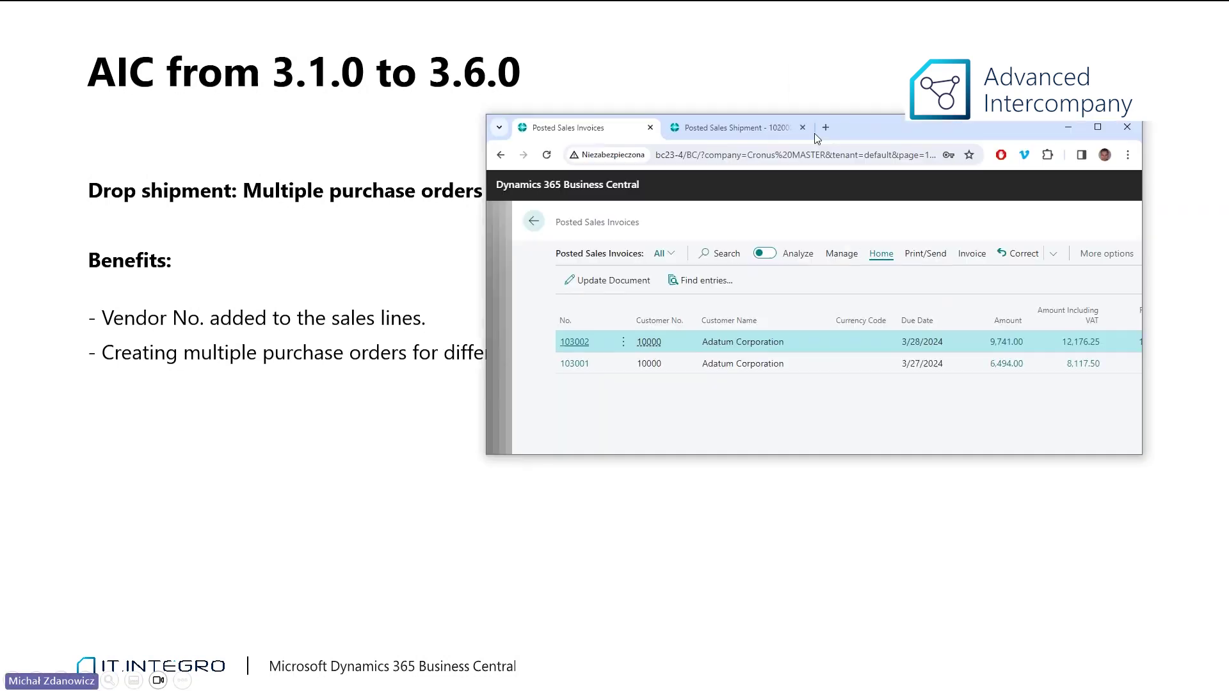
# Switch back to Business Central, return to the sales orders list and create a new blank sales order.
pyautogui.doubleClick(704, 163)
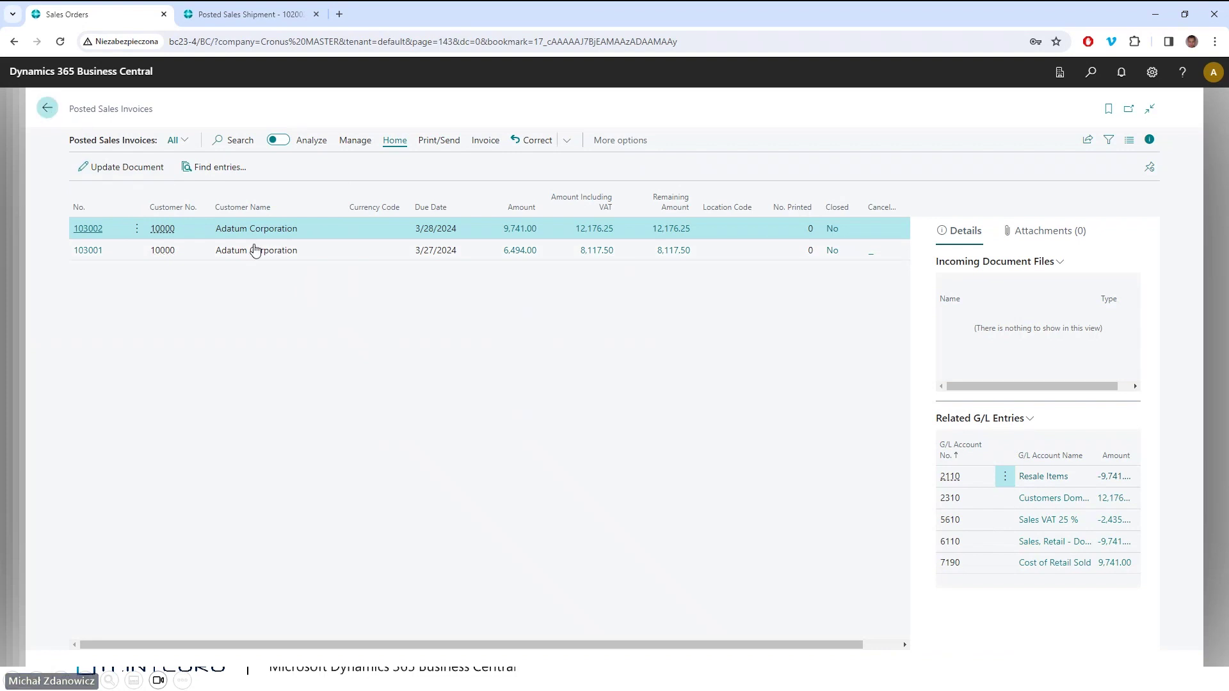
pyautogui.click(47, 107)
pyautogui.click(46, 109)
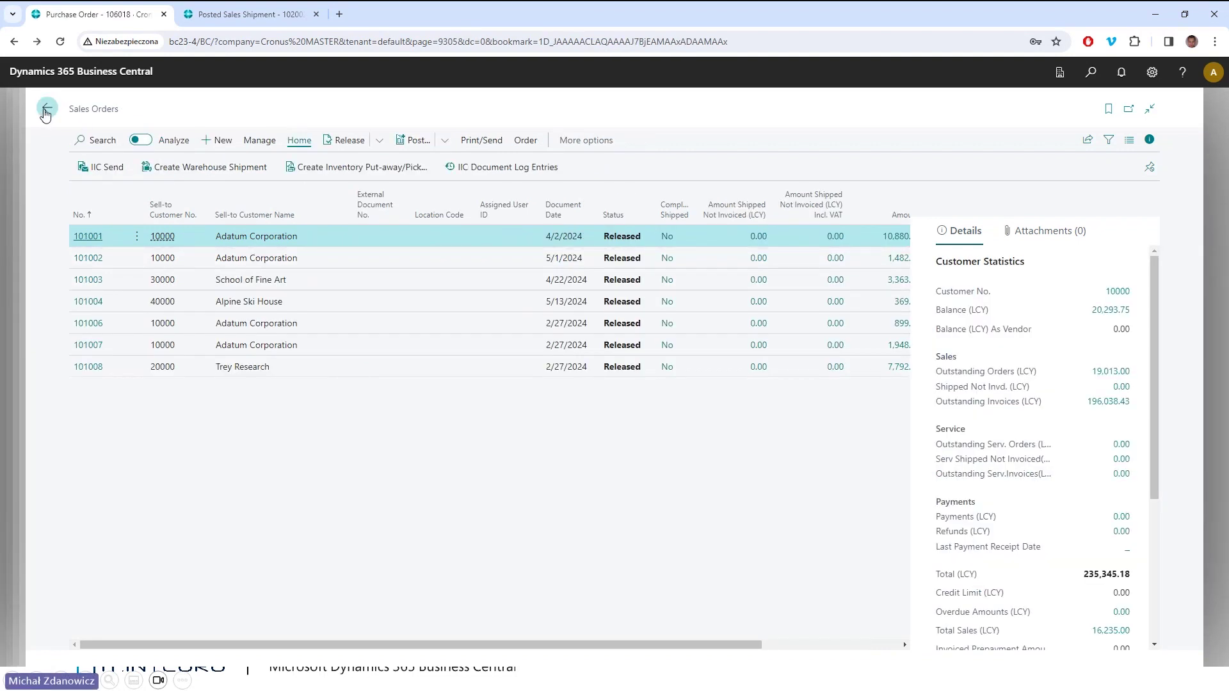
pyautogui.click(46, 110)
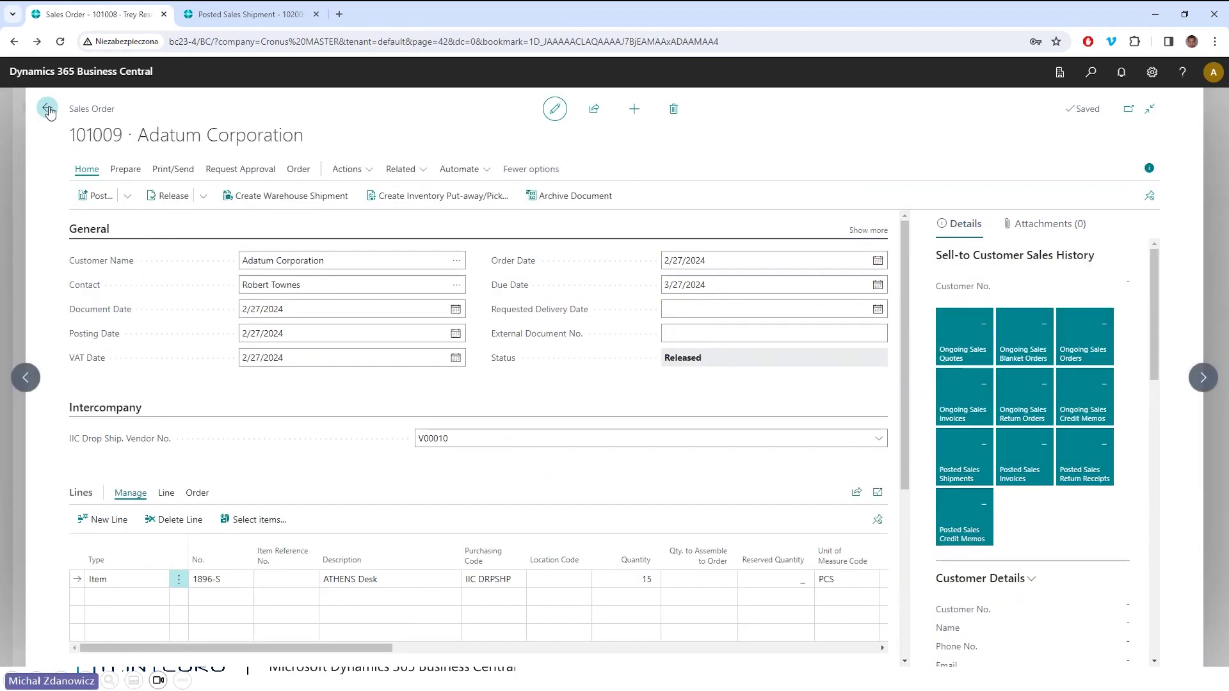
pyautogui.click(48, 110)
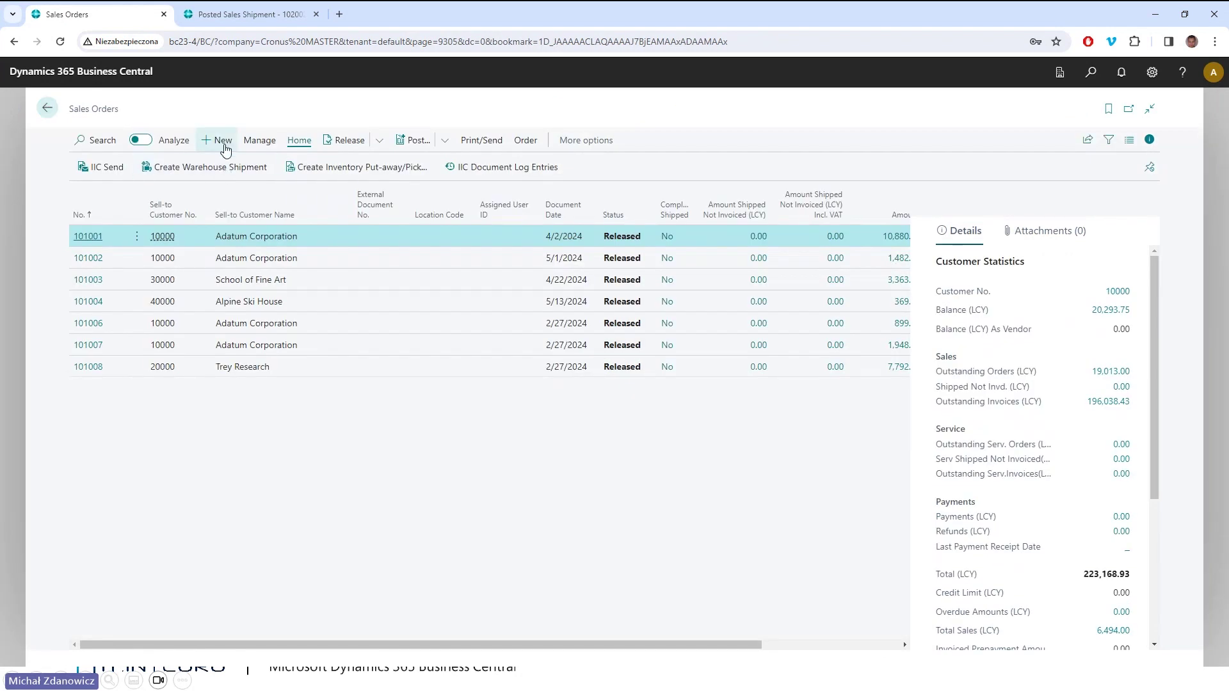
pyautogui.click(224, 141)
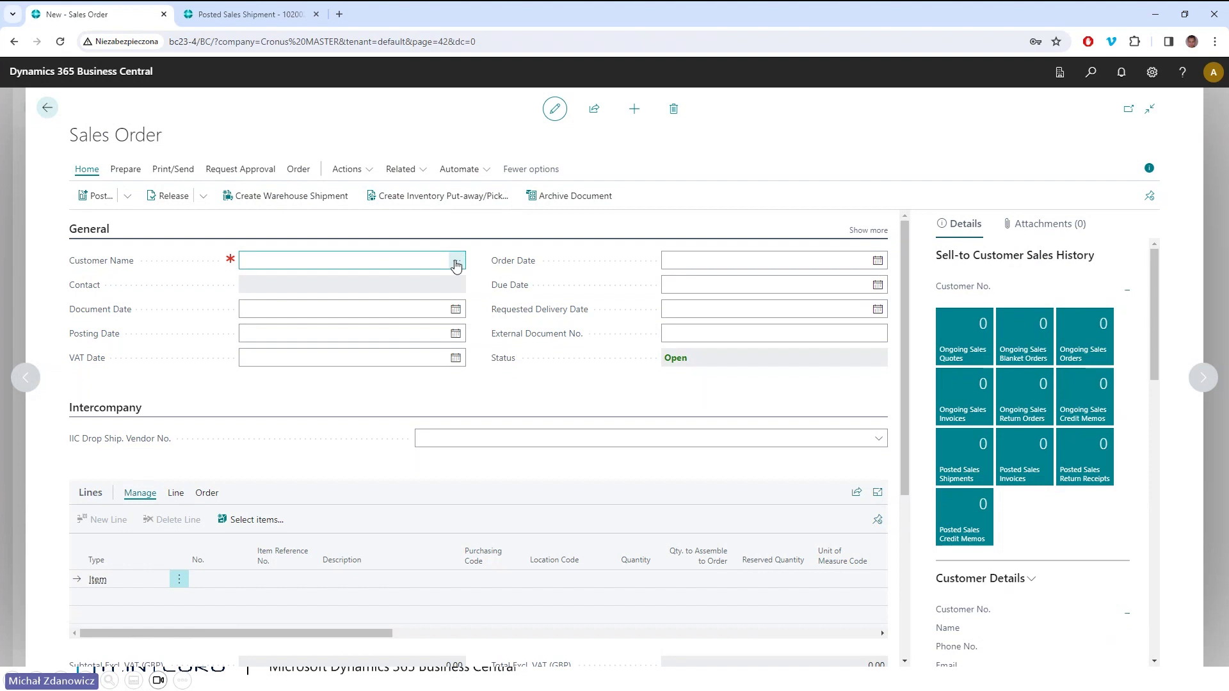
# Set the customer to Adatum Corporation and add item 1896-S ATHENS Desk with purchasing code IIC DRPSHP and quantity 10.
pyautogui.click(457, 261)
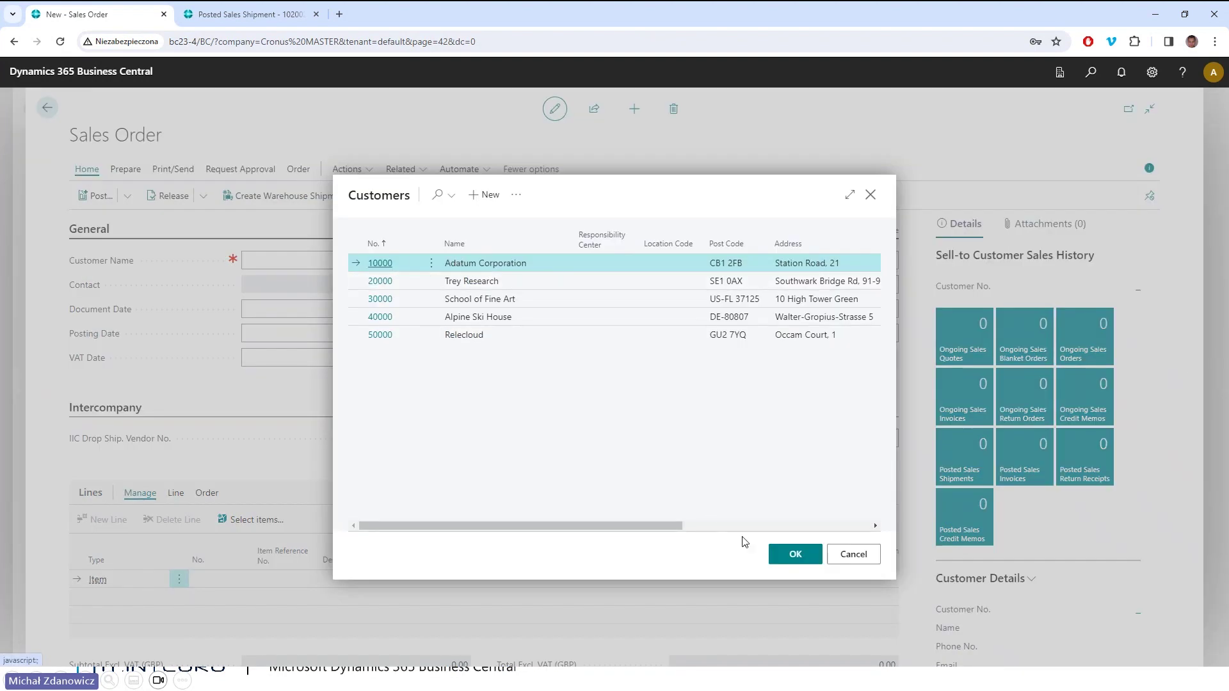
pyautogui.click(791, 555)
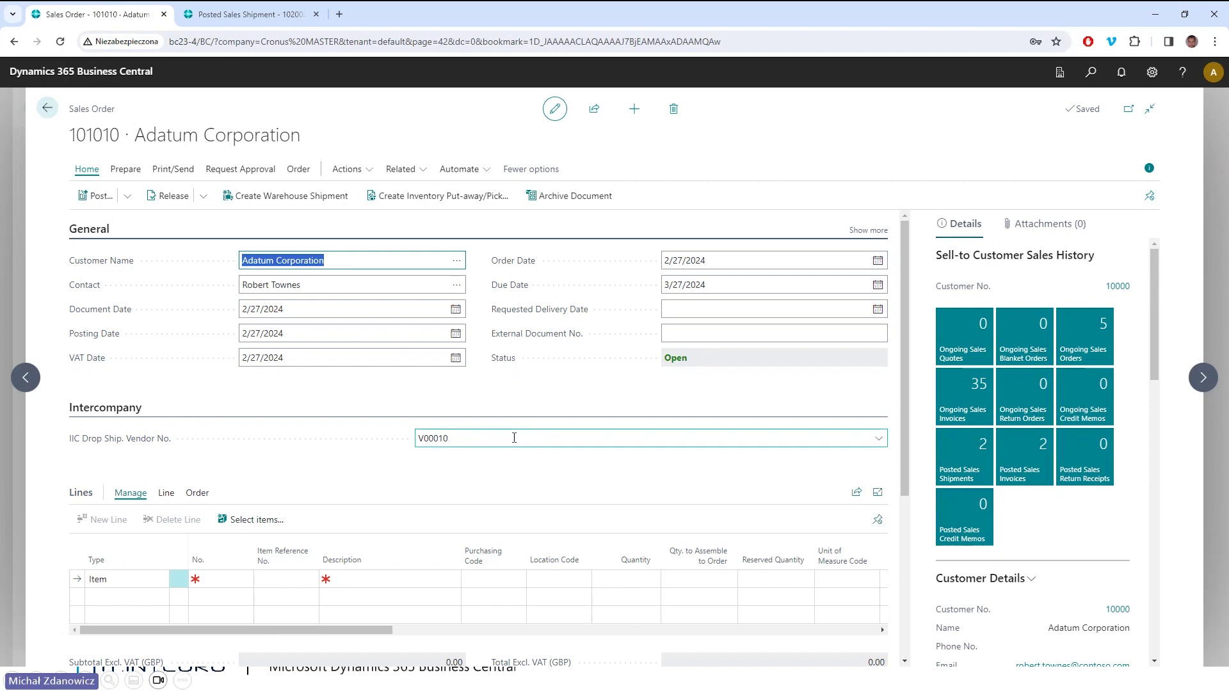
pyautogui.click(222, 579)
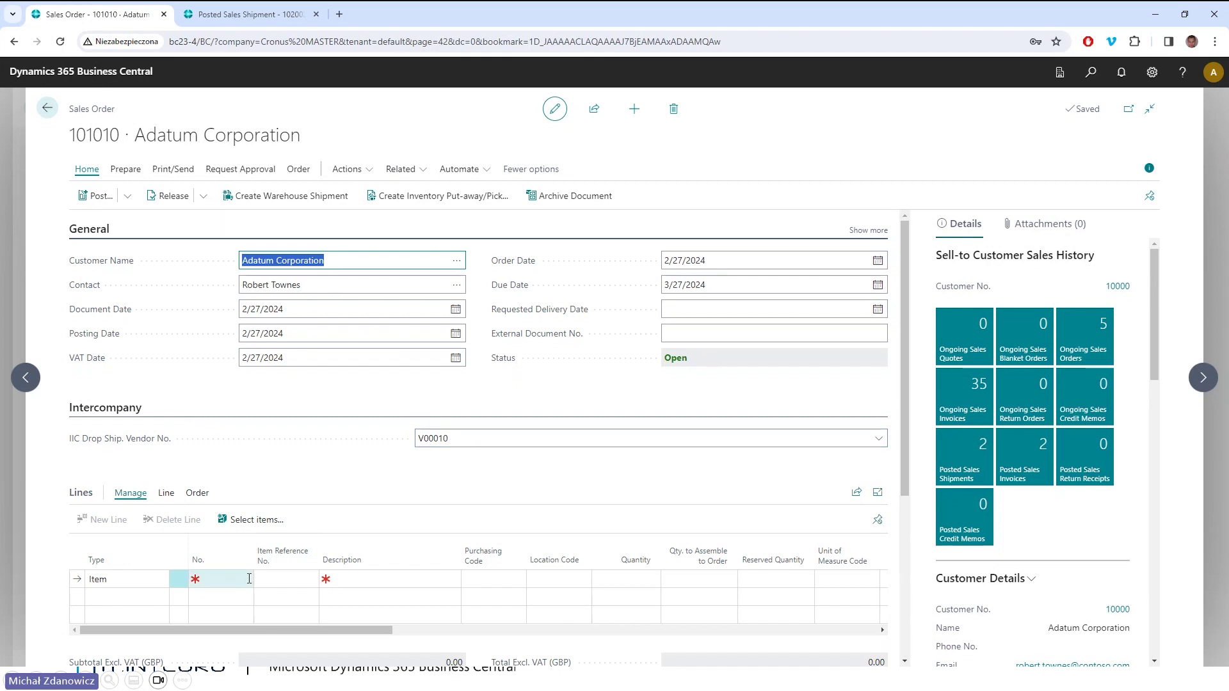
pyautogui.click(331, 466)
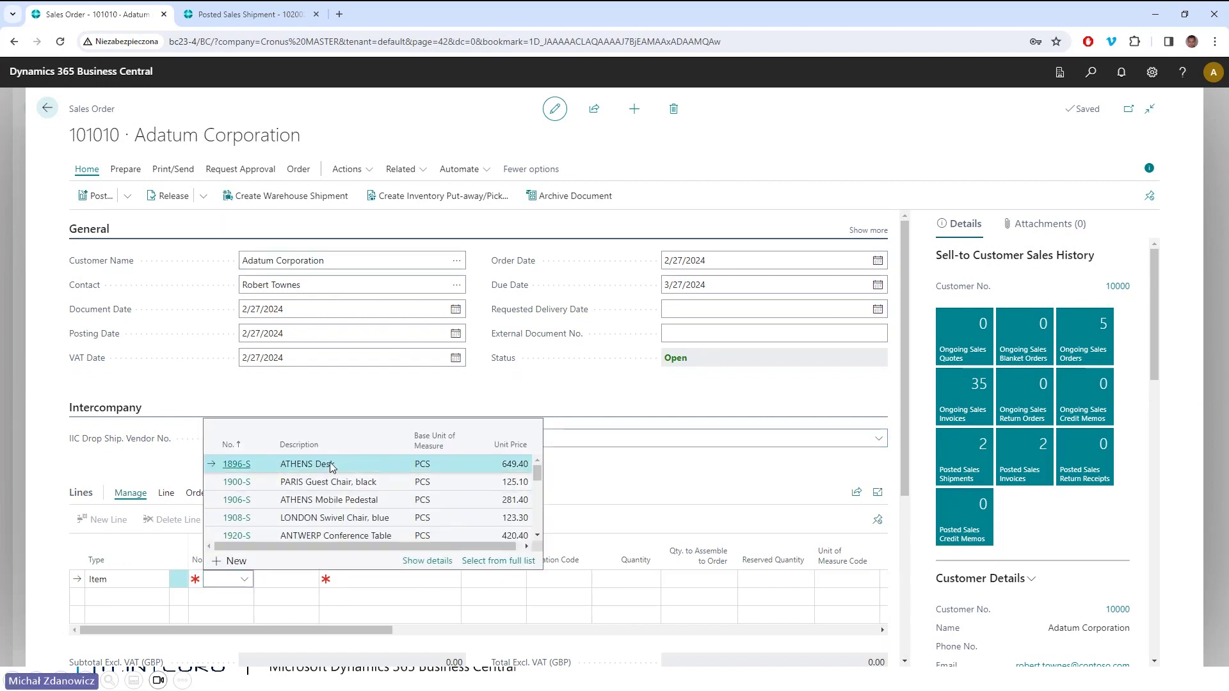
pyautogui.click(501, 576)
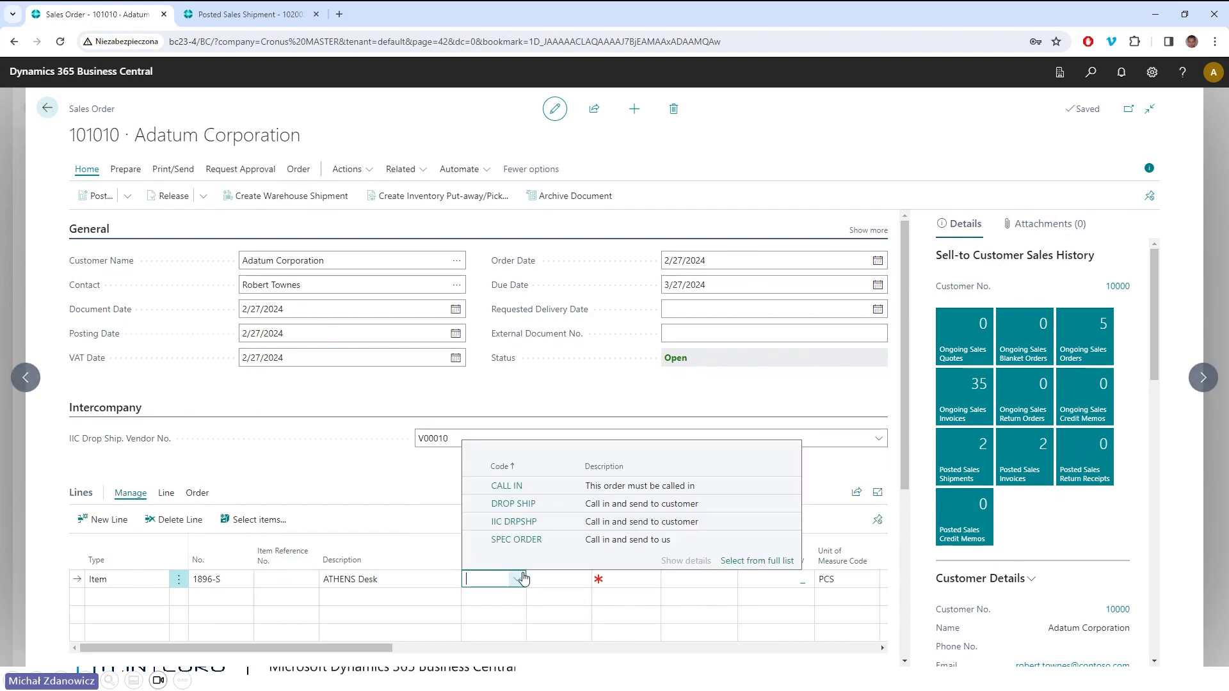
pyautogui.click(493, 526)
pyautogui.click(614, 581)
pyautogui.write('10')
pyautogui.press('Tab')
# Add a second line for item 1900-S PARIS Guest Chair, black with purchasing code IIC DRPSHP and quantity 11.
pyautogui.click(230, 600)
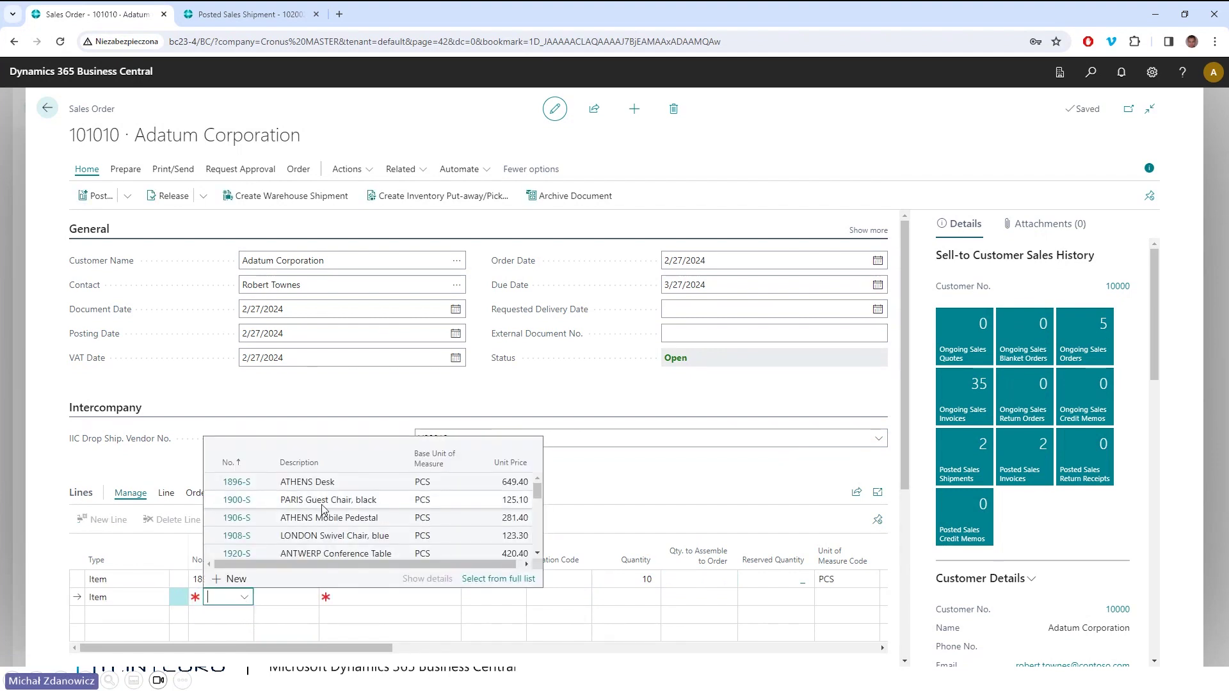
pyautogui.click(327, 502)
pyautogui.click(490, 604)
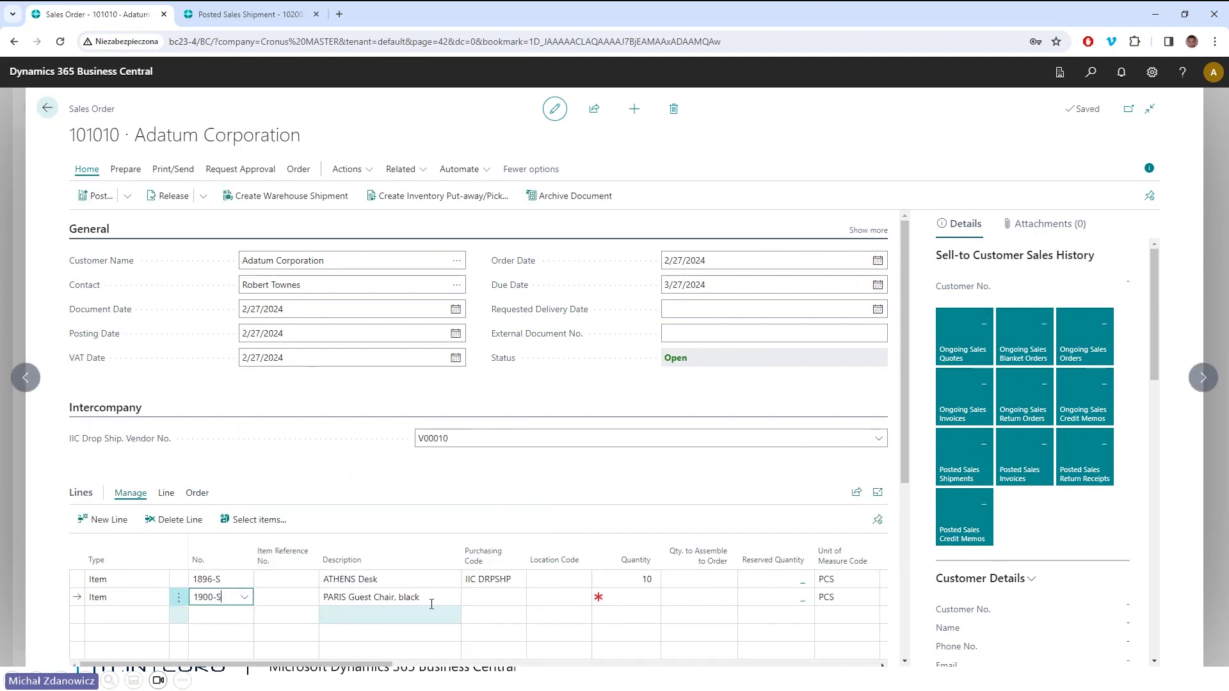
pyautogui.click(517, 597)
pyautogui.click(486, 553)
pyautogui.press('Tab')
pyautogui.press('Tab')
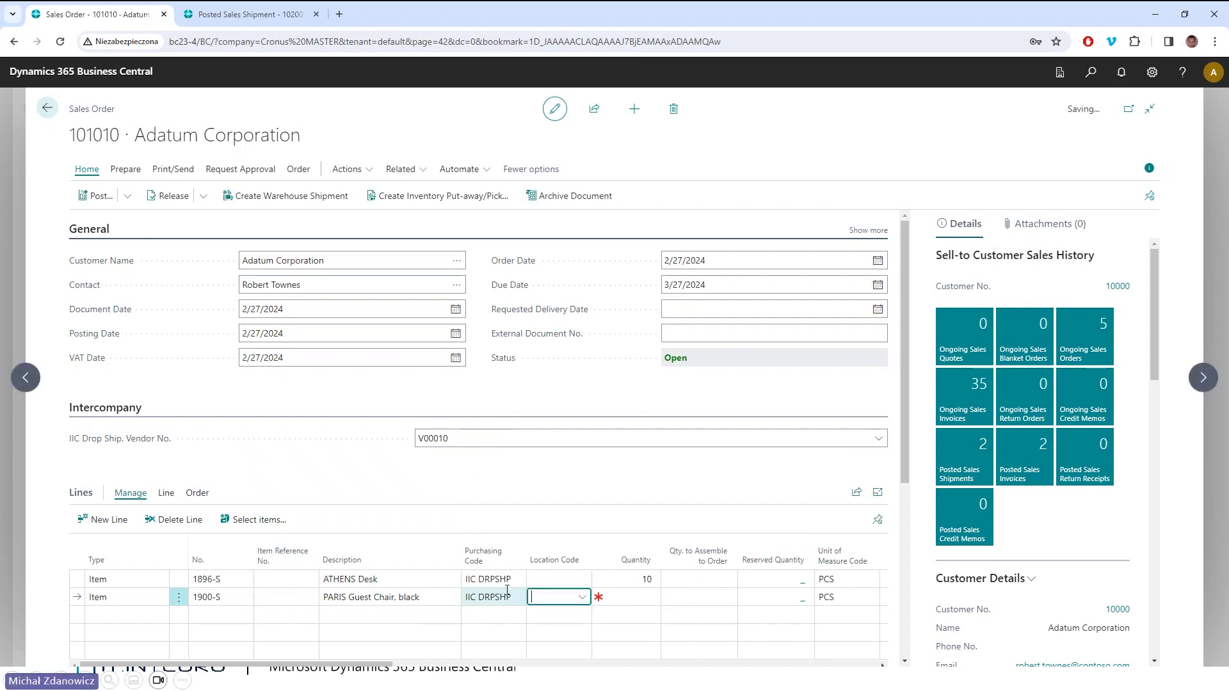
pyautogui.write('11')
pyautogui.press('Tab')
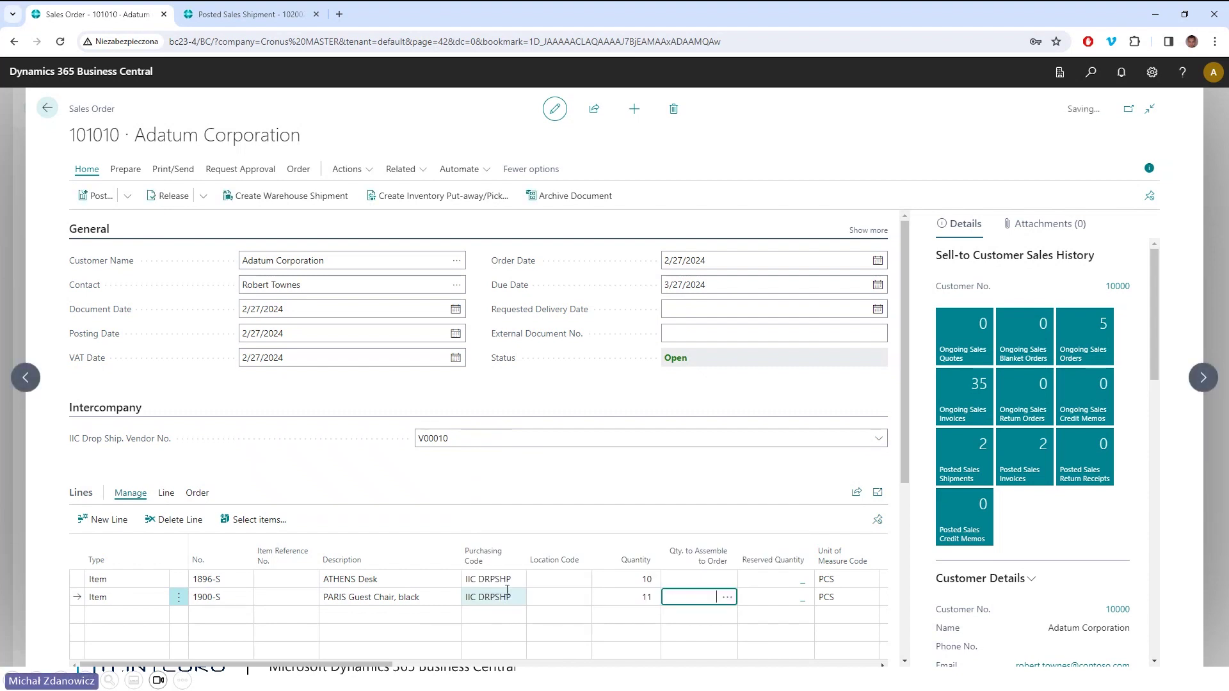
# Set the IIC drop shipment vendor number on the PARIS Guest Chair line to 10000.
pyautogui.moveTo(376, 669); pyautogui.dragTo(854, 663)
pyautogui.moveTo(725, 559)
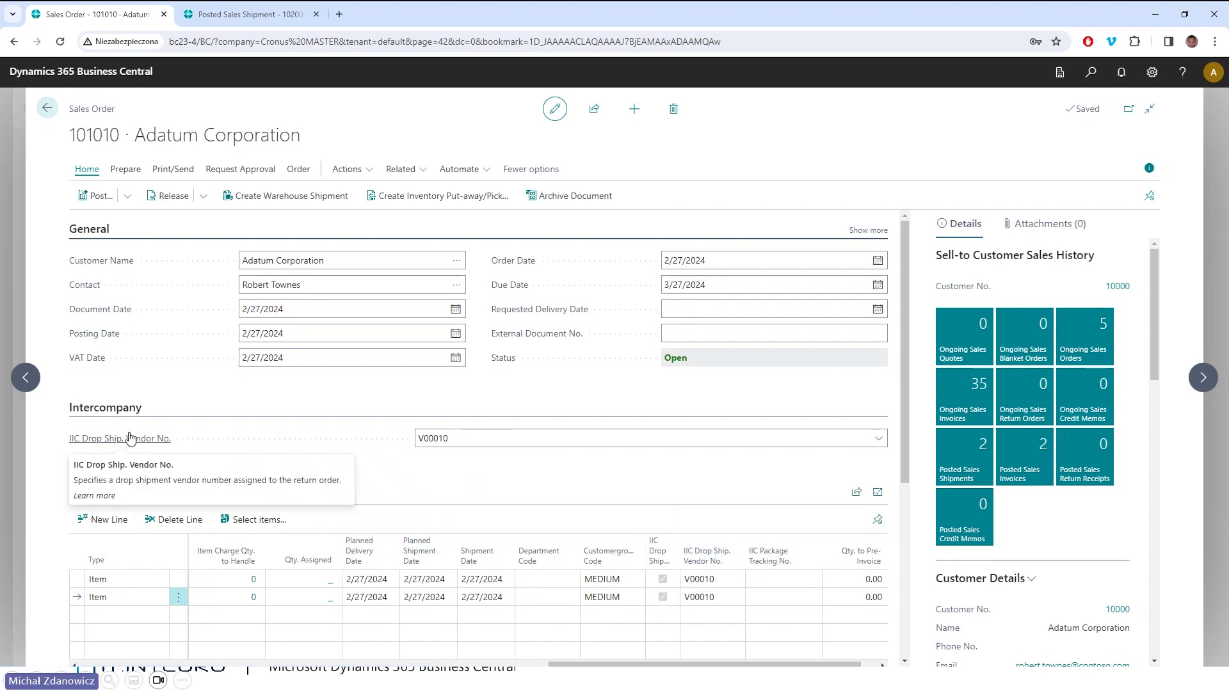
pyautogui.click(724, 598)
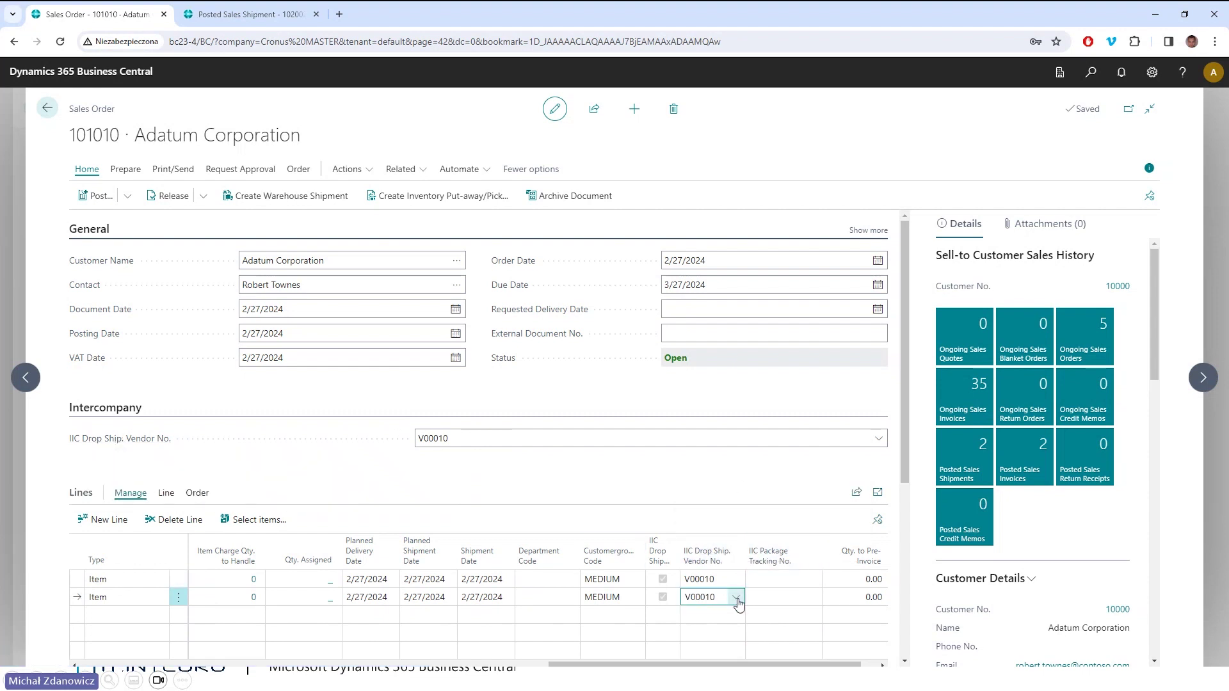
pyautogui.click(736, 597)
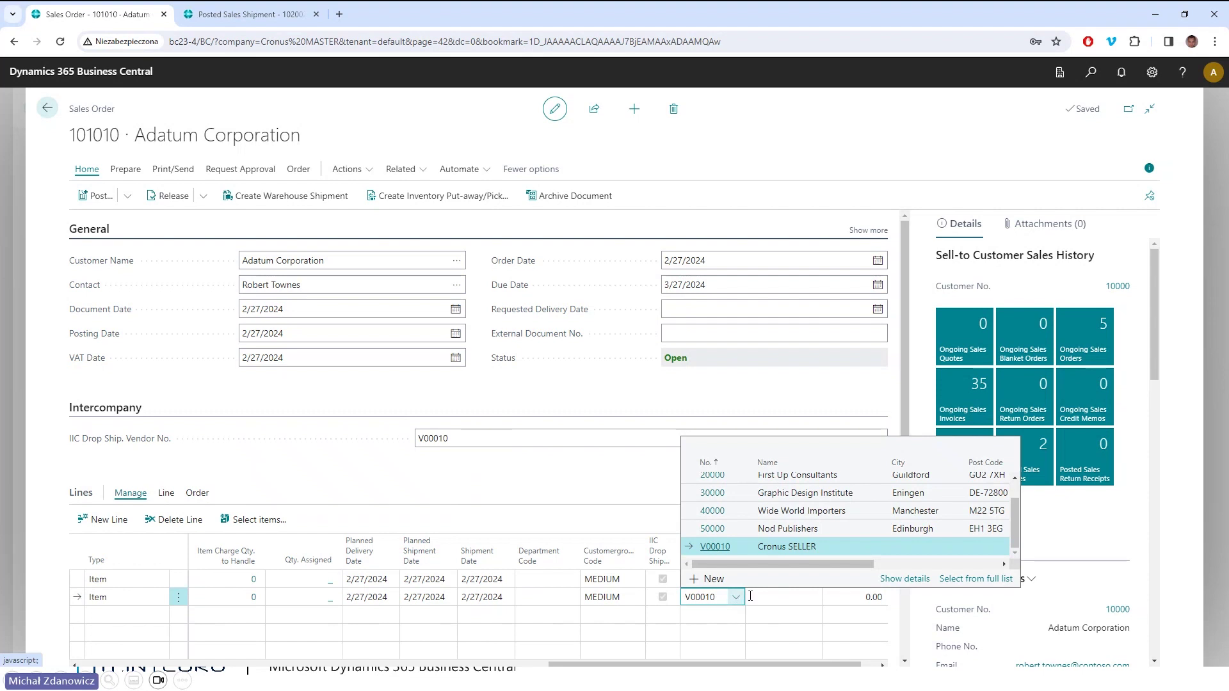
pyautogui.scroll(2, 794, 509)
pyautogui.click(795, 487)
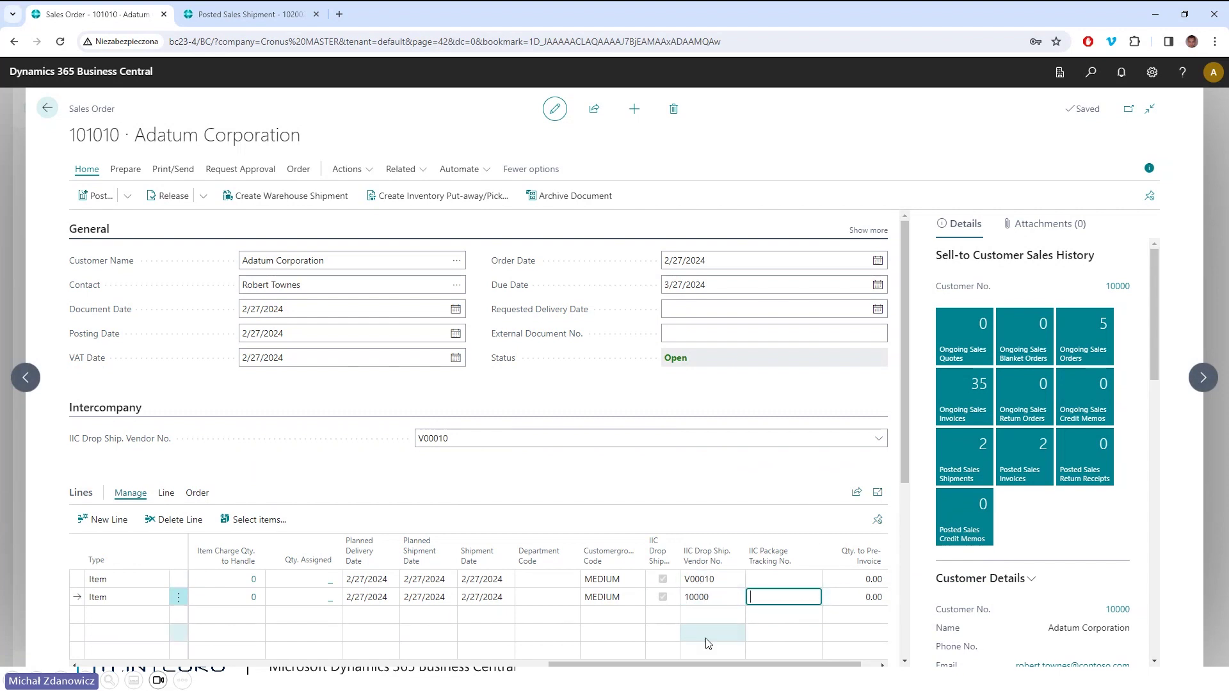
pyautogui.moveTo(704, 664); pyautogui.dragTo(205, 672)
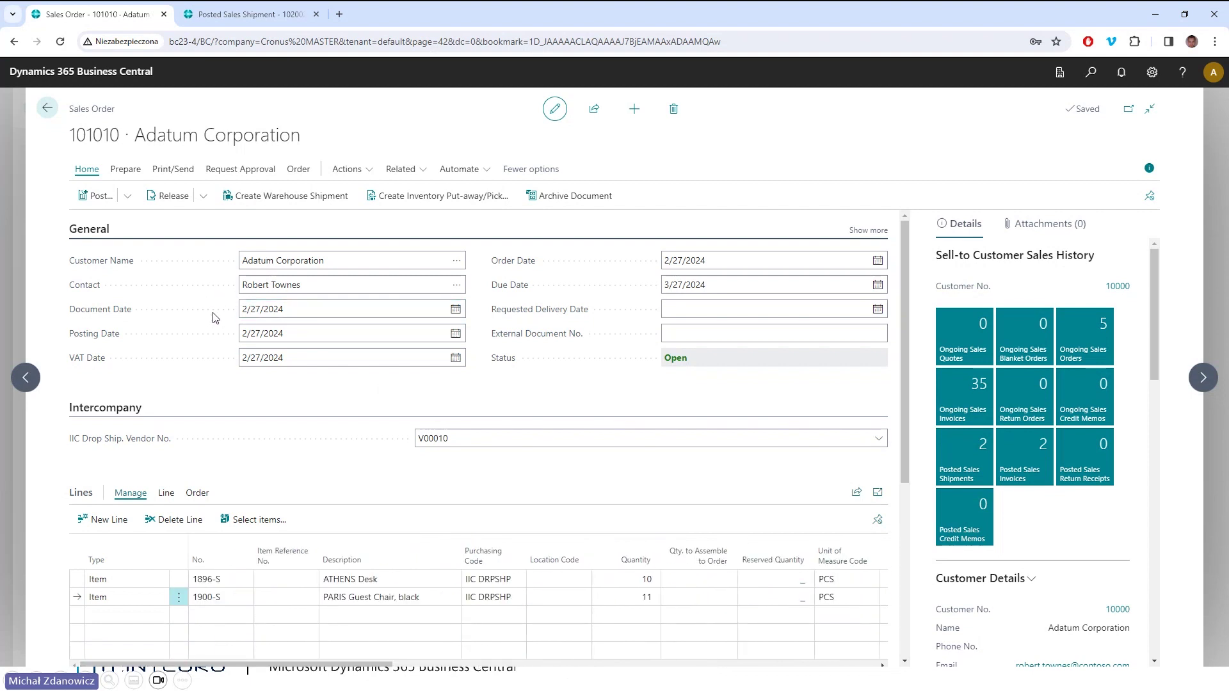
# Release the sales order and create the intercompany drop shipment purchase orders from it.
pyautogui.click(174, 198)
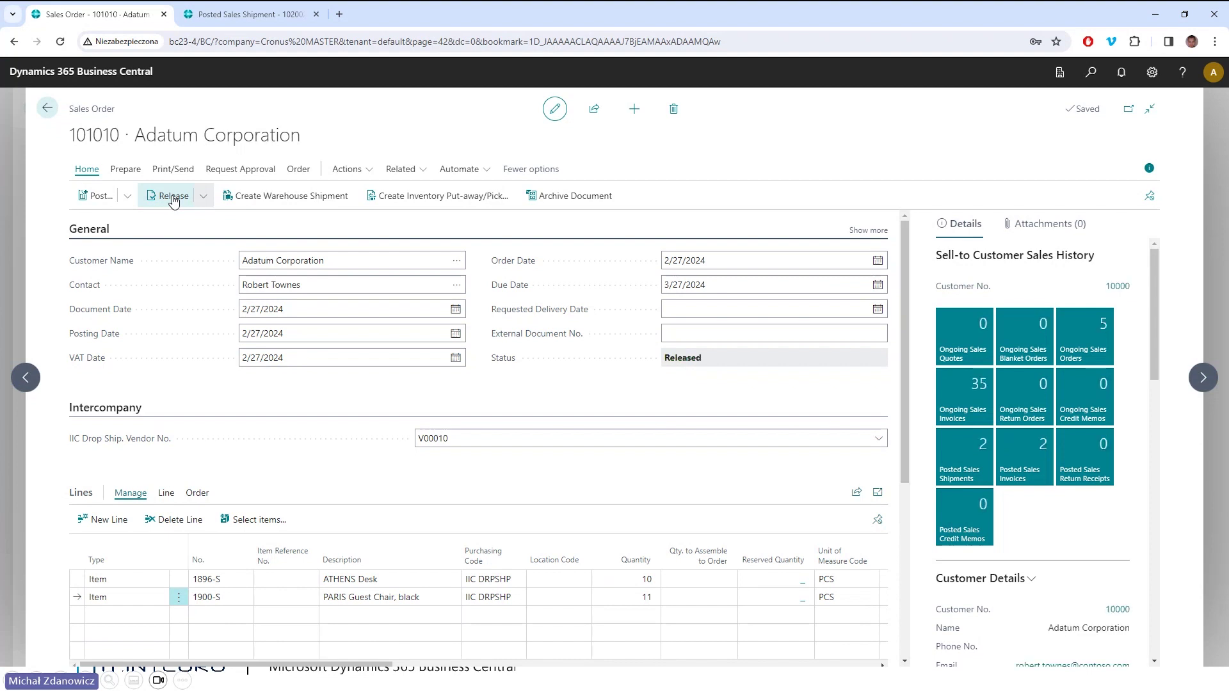
pyautogui.click(356, 179)
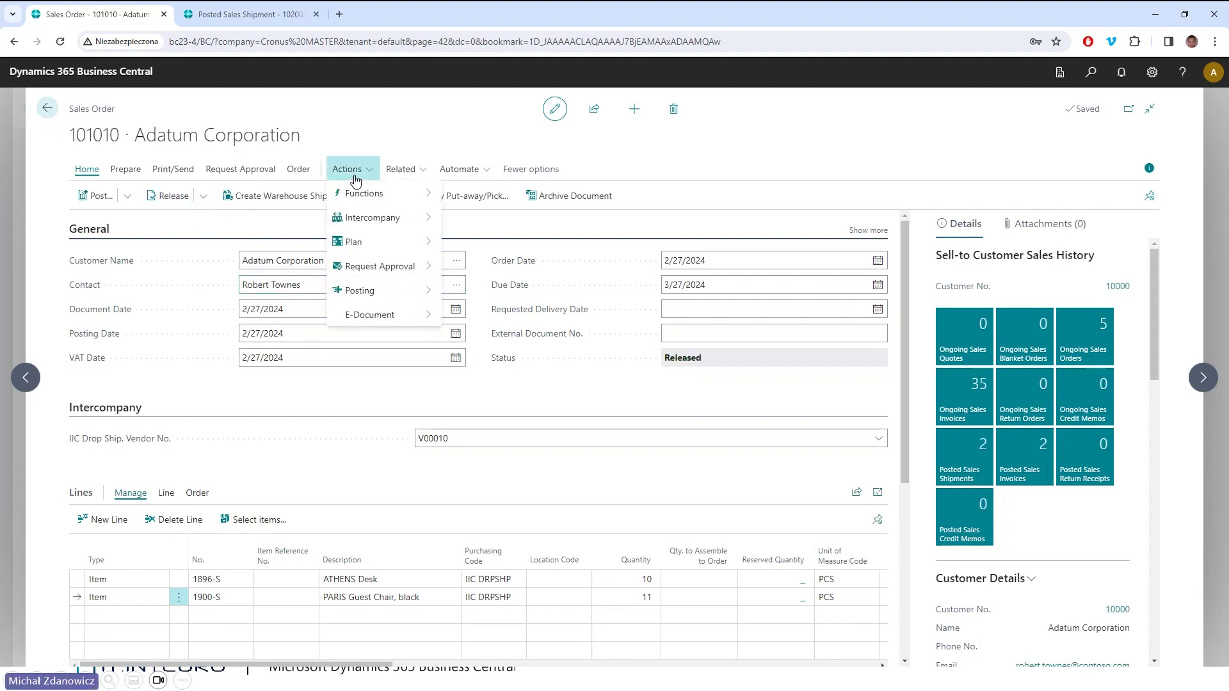
pyautogui.moveTo(375, 225)
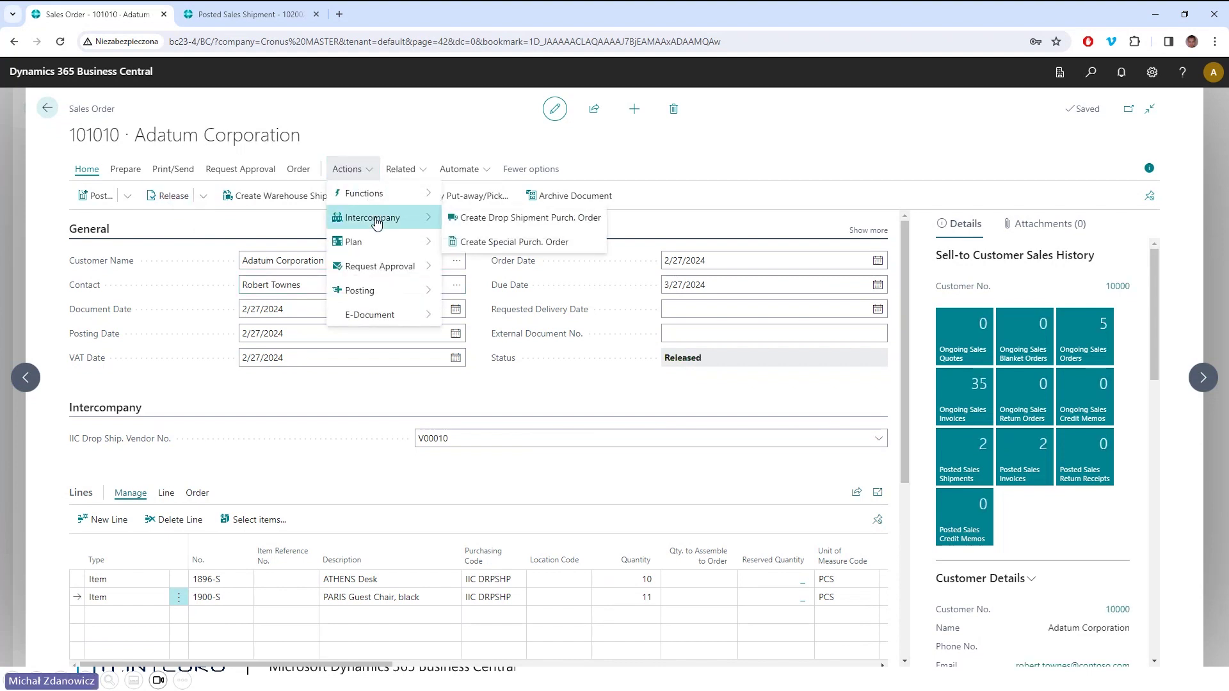
pyautogui.click(498, 218)
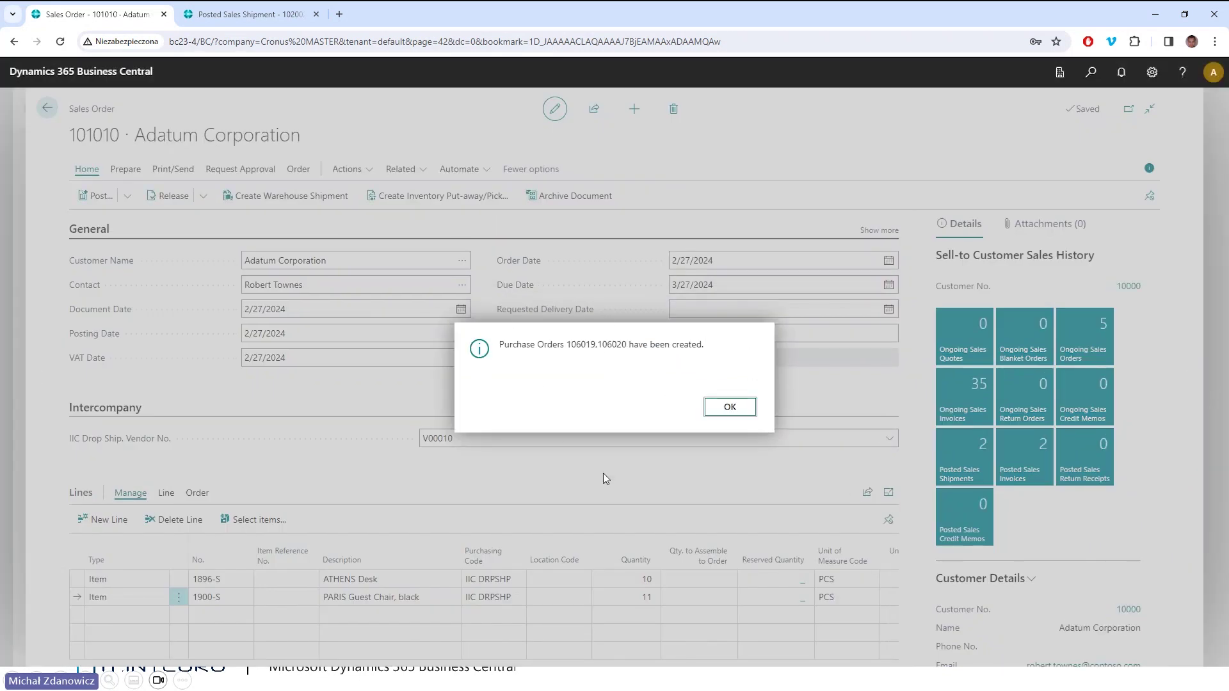
pyautogui.click(728, 409)
# Open the drop shipment purchase order linked to the PARIS Guest Chair line and review its vendor and line.
pyautogui.click(197, 493)
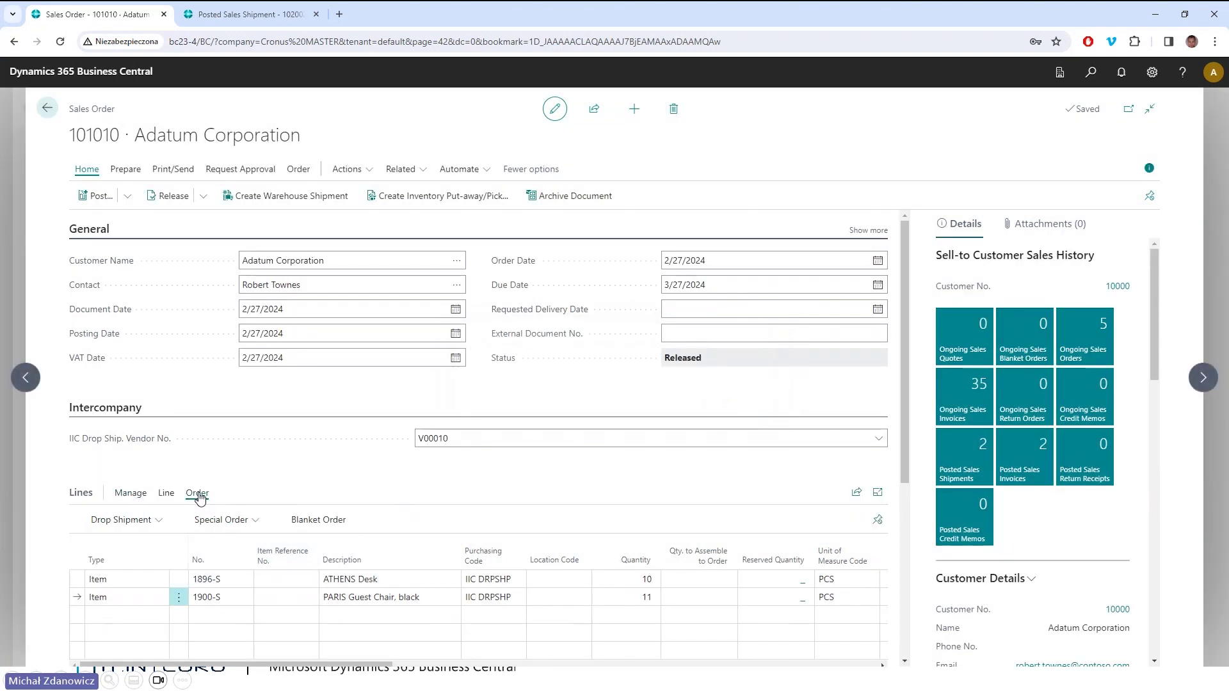
pyautogui.click(159, 523)
pyautogui.click(151, 545)
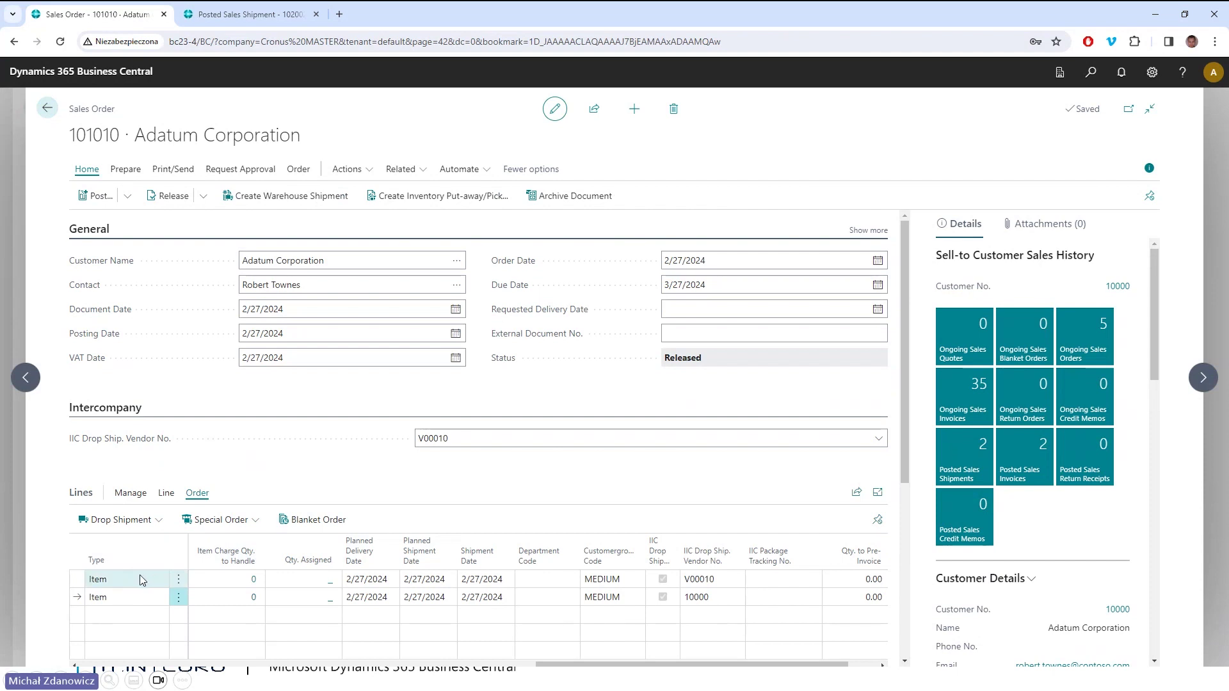
# Review the vendor and quantity in the ATHENS Desk line's drop shipment purchase order, and return to the home page.
pyautogui.click(145, 522)
pyautogui.click(122, 544)
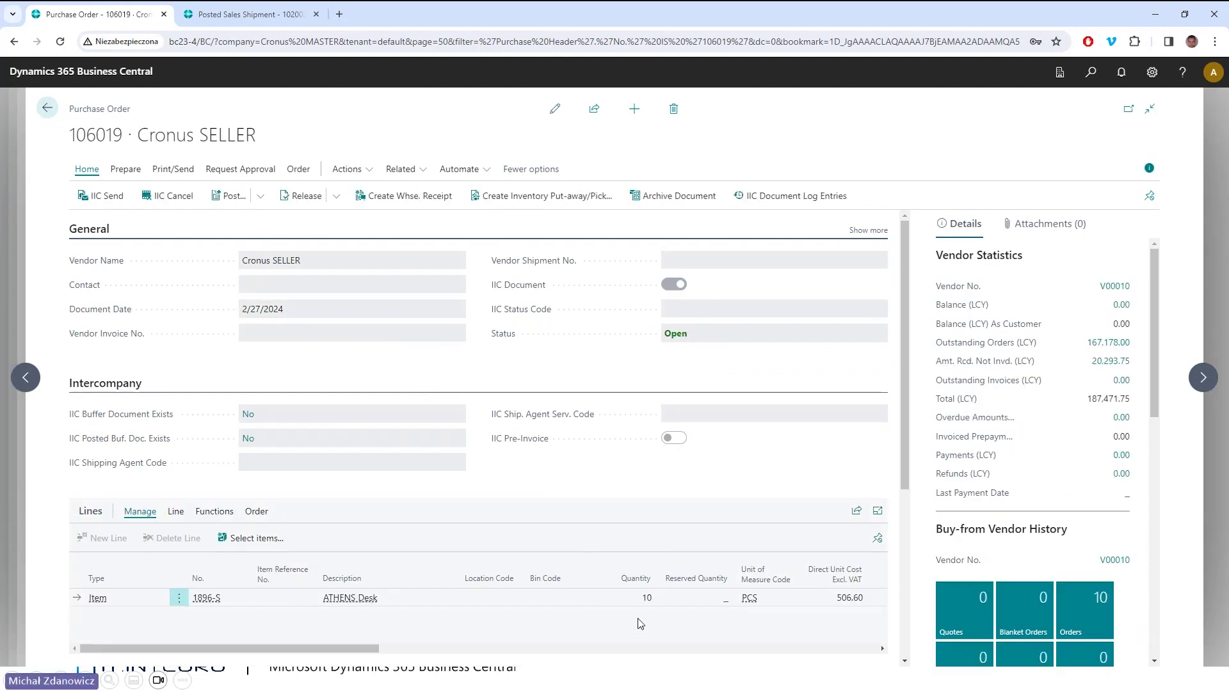
pyautogui.click(46, 109)
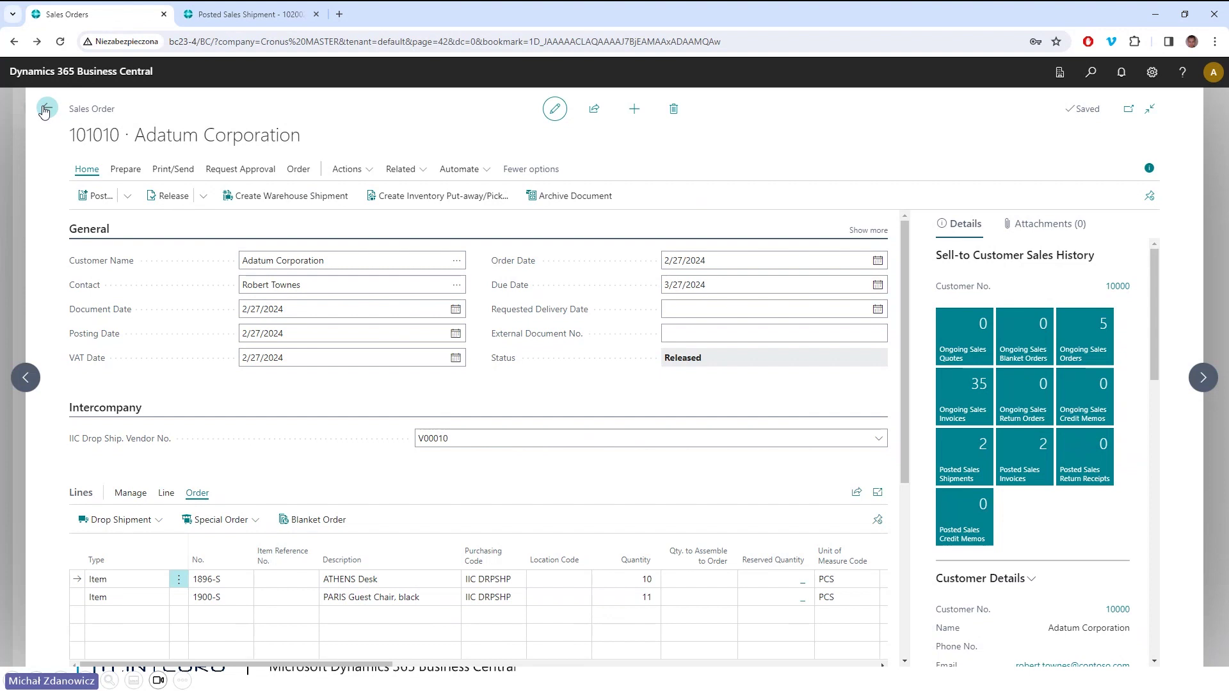
pyautogui.click(44, 110)
pyautogui.click(45, 111)
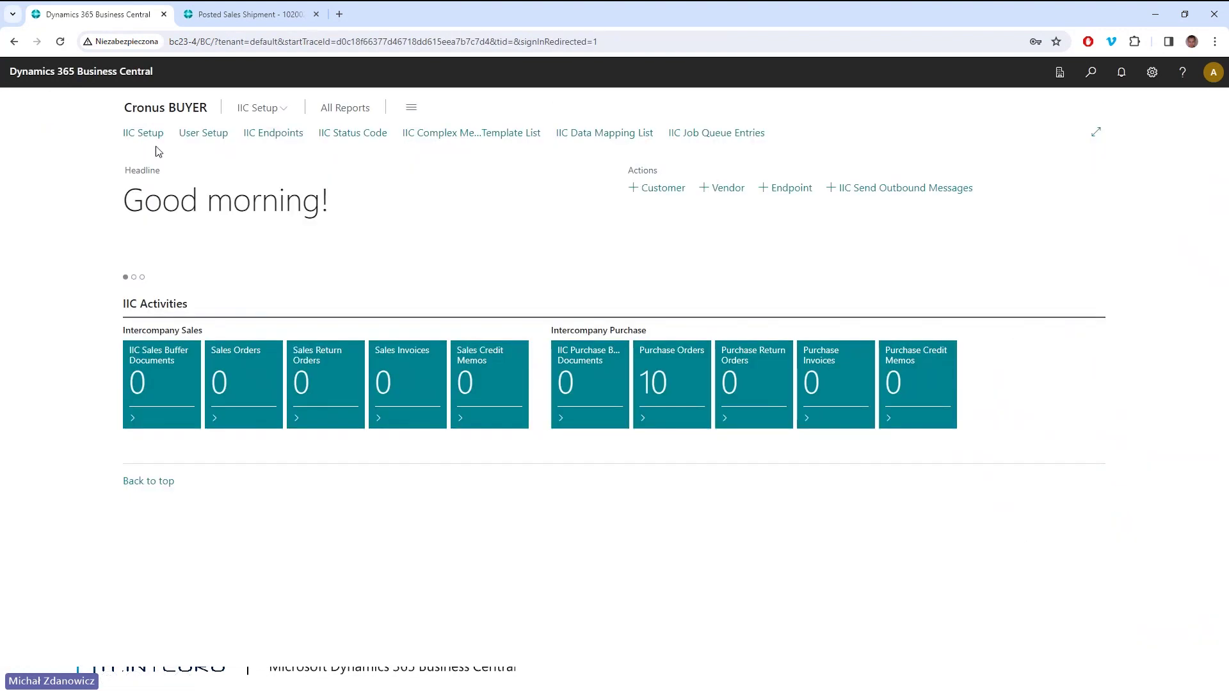
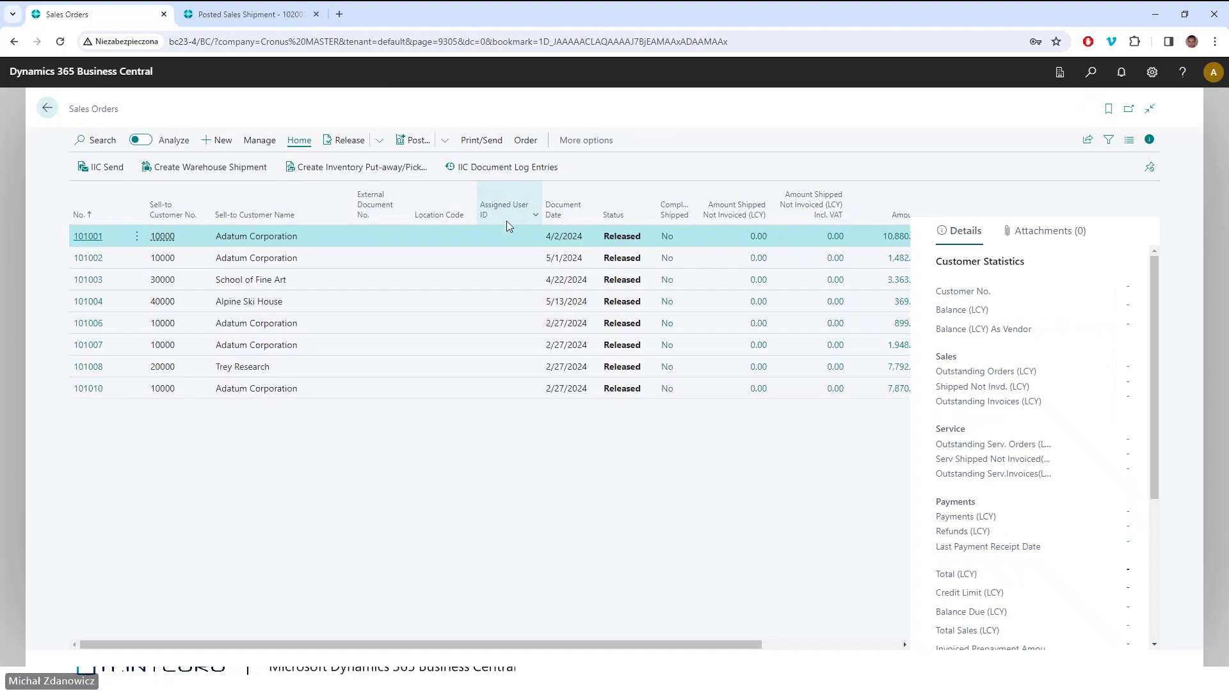
# Create a new sales order for customer Adatum Corporation from the sales orders list.
pyautogui.click(213, 142)
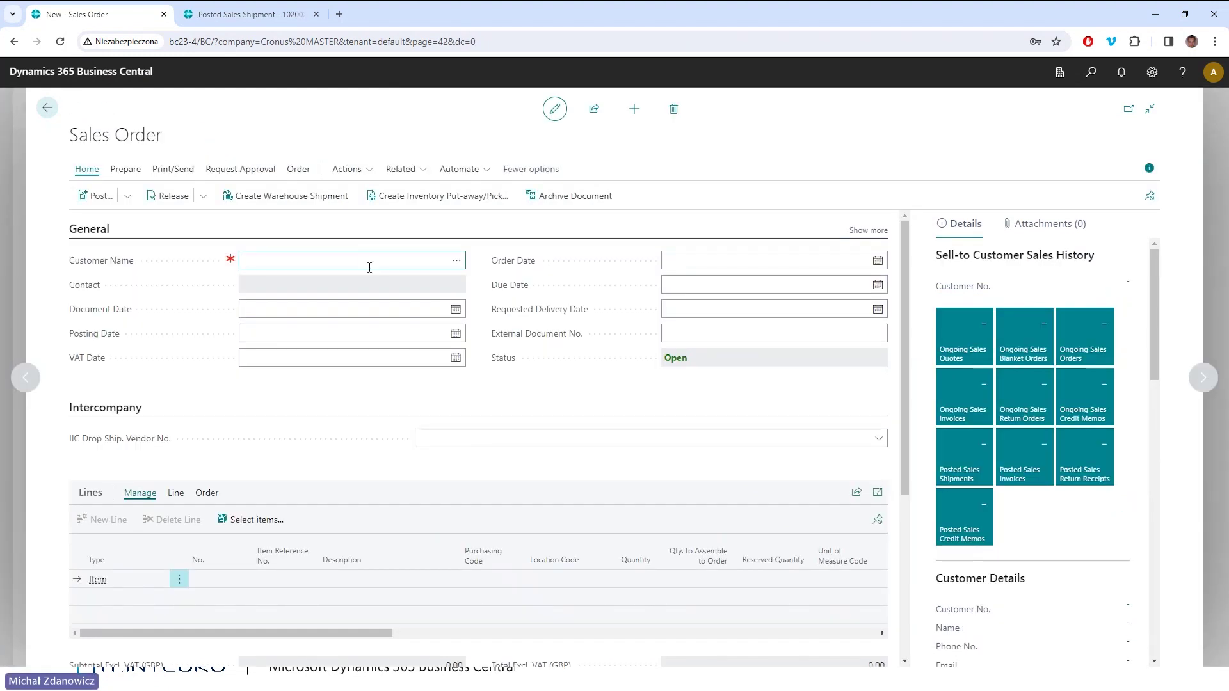
pyautogui.click(457, 262)
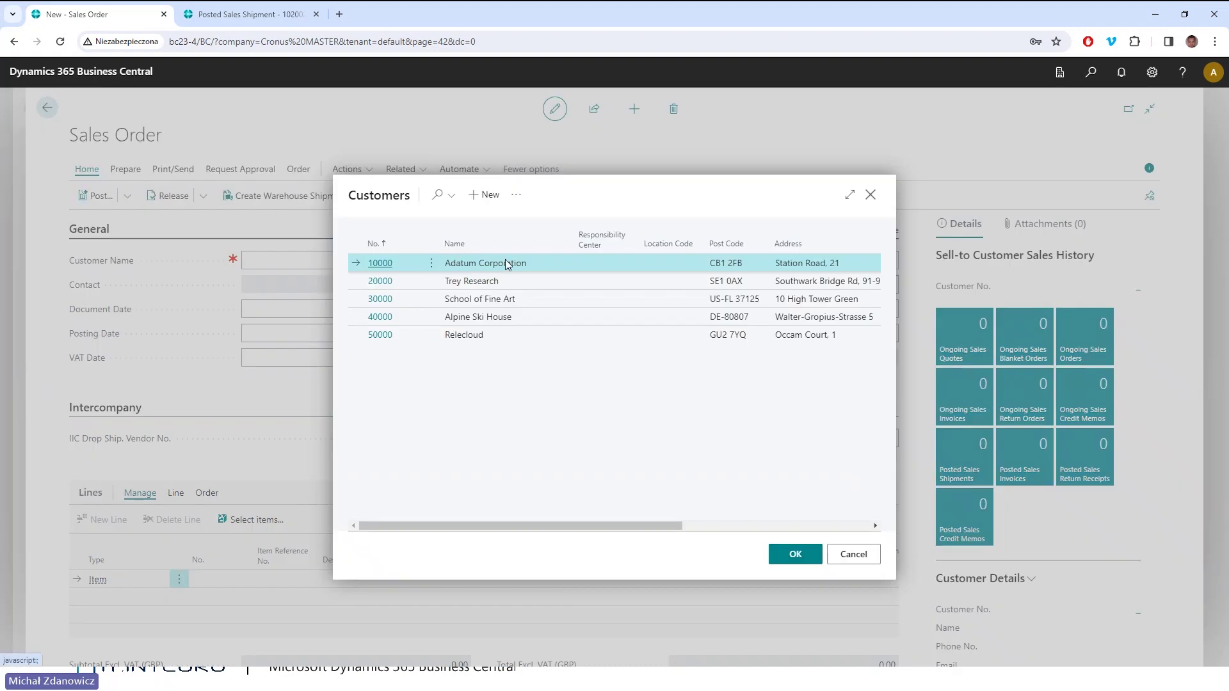
pyautogui.click(795, 556)
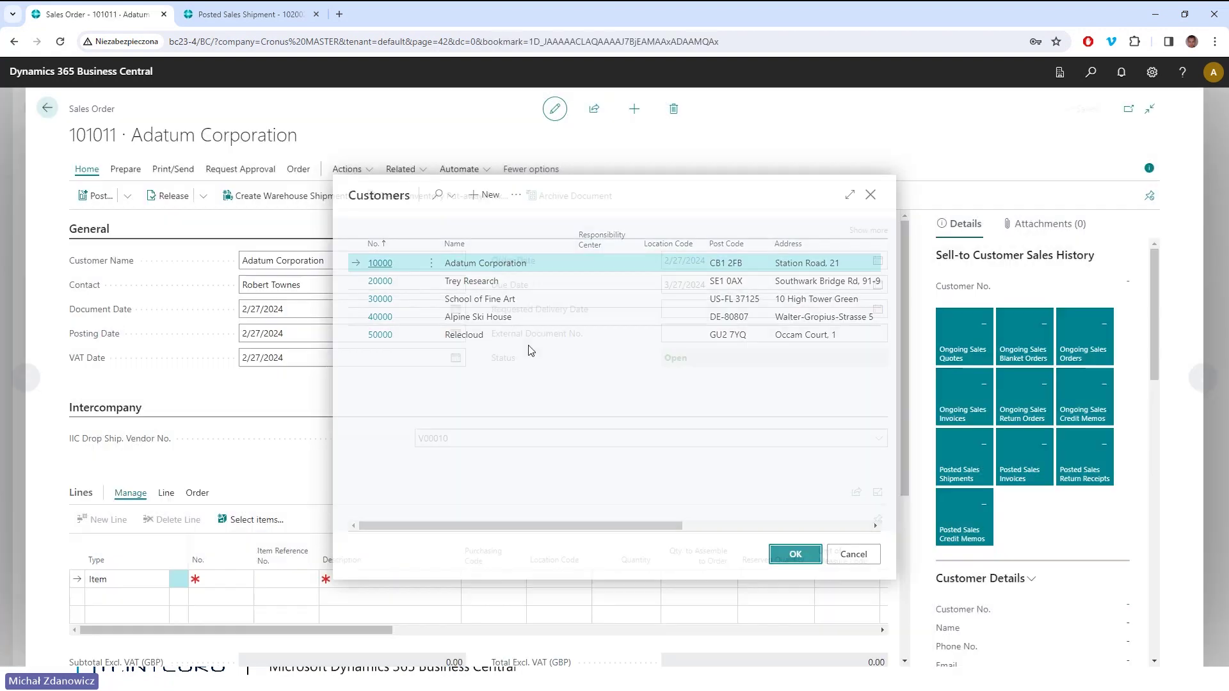
# Add a sales line for item 1896-S ATHENS Desk with purchasing code IIC DRPSHP and quantity 13.
pyautogui.click(229, 581)
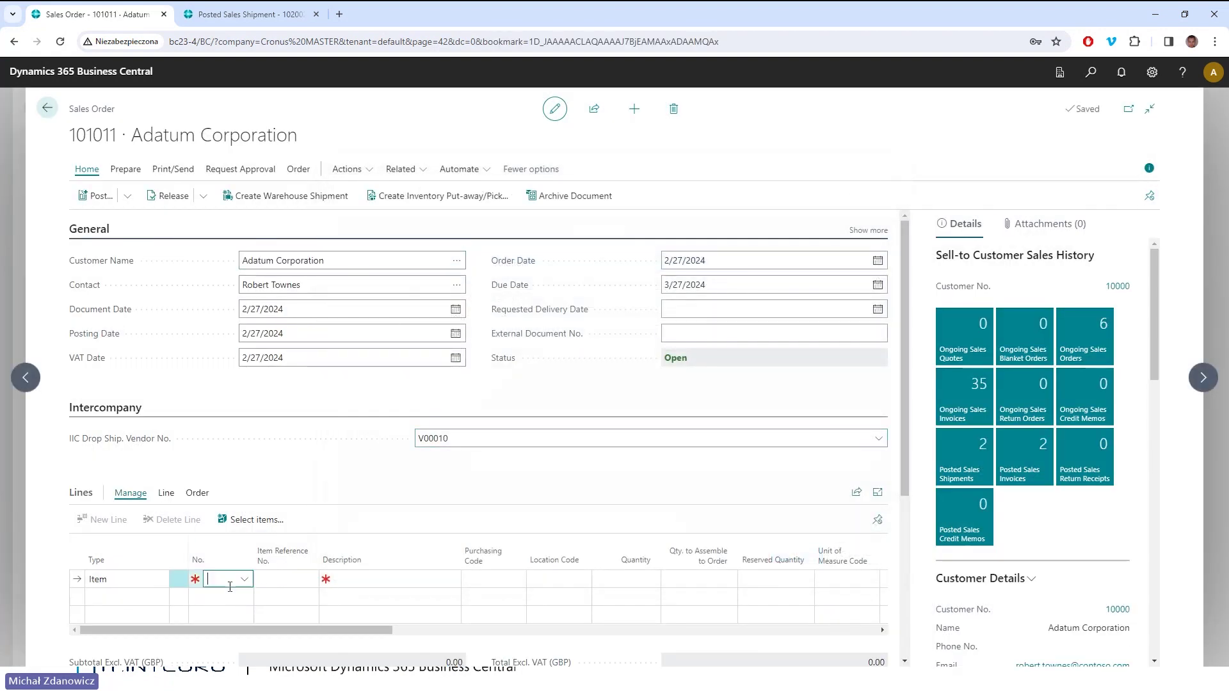
pyautogui.click(247, 463)
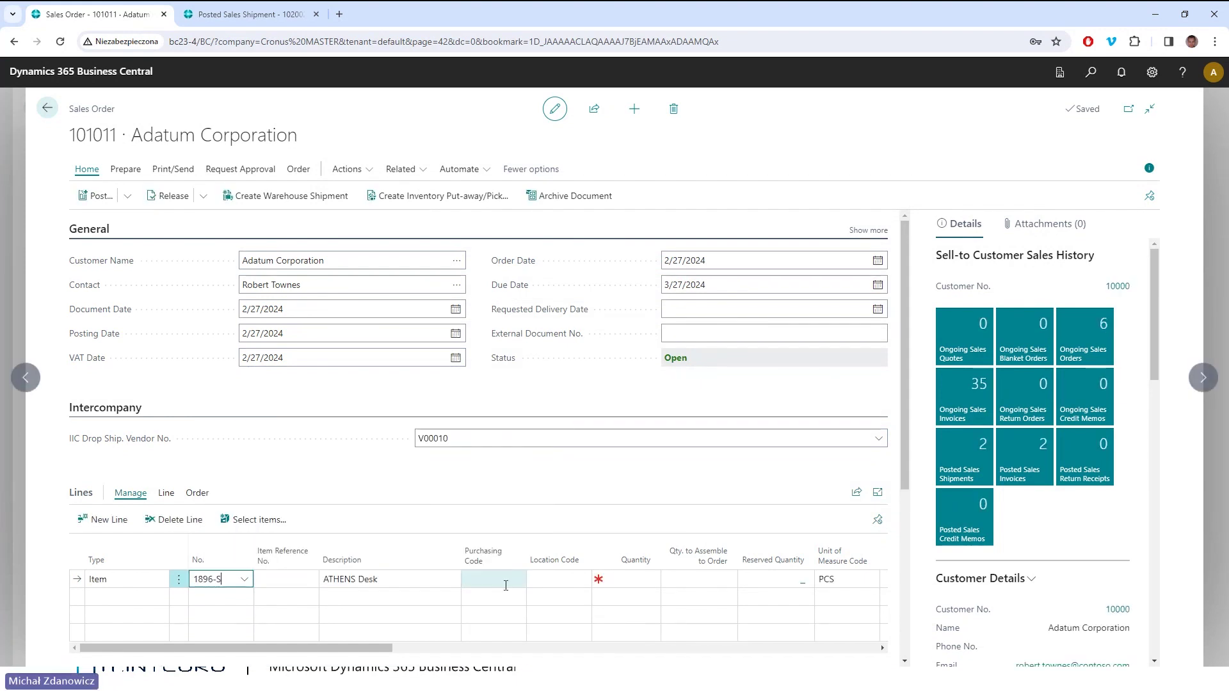
pyautogui.click(505, 586)
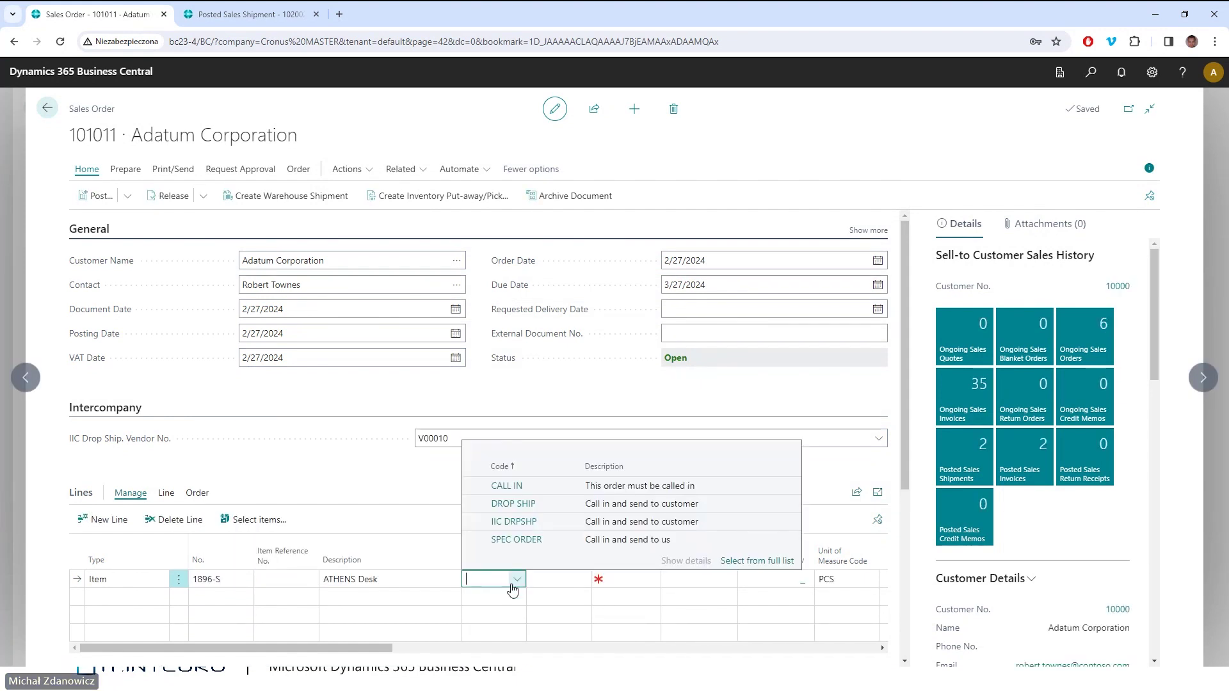
pyautogui.click(523, 524)
pyautogui.click(631, 578)
pyautogui.write('13')
pyautogui.press('Tab')
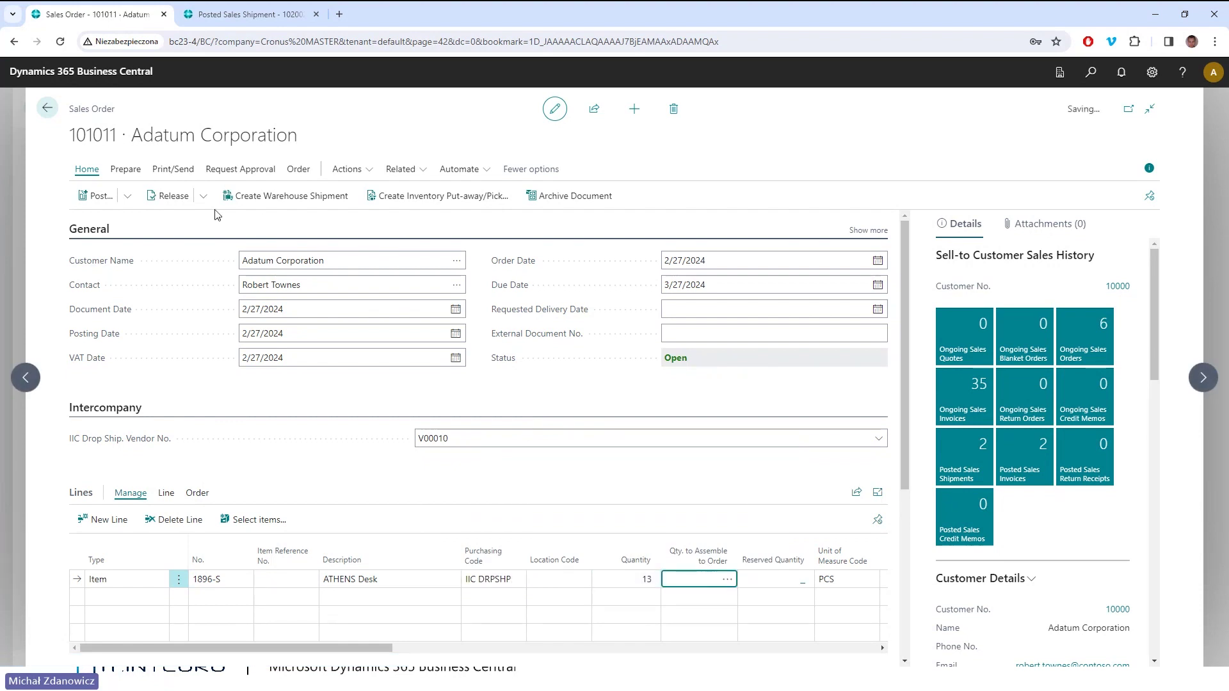
# Release the ATHENS Desk sales order and return to the home page.
pyautogui.click(170, 196)
pyautogui.click(49, 110)
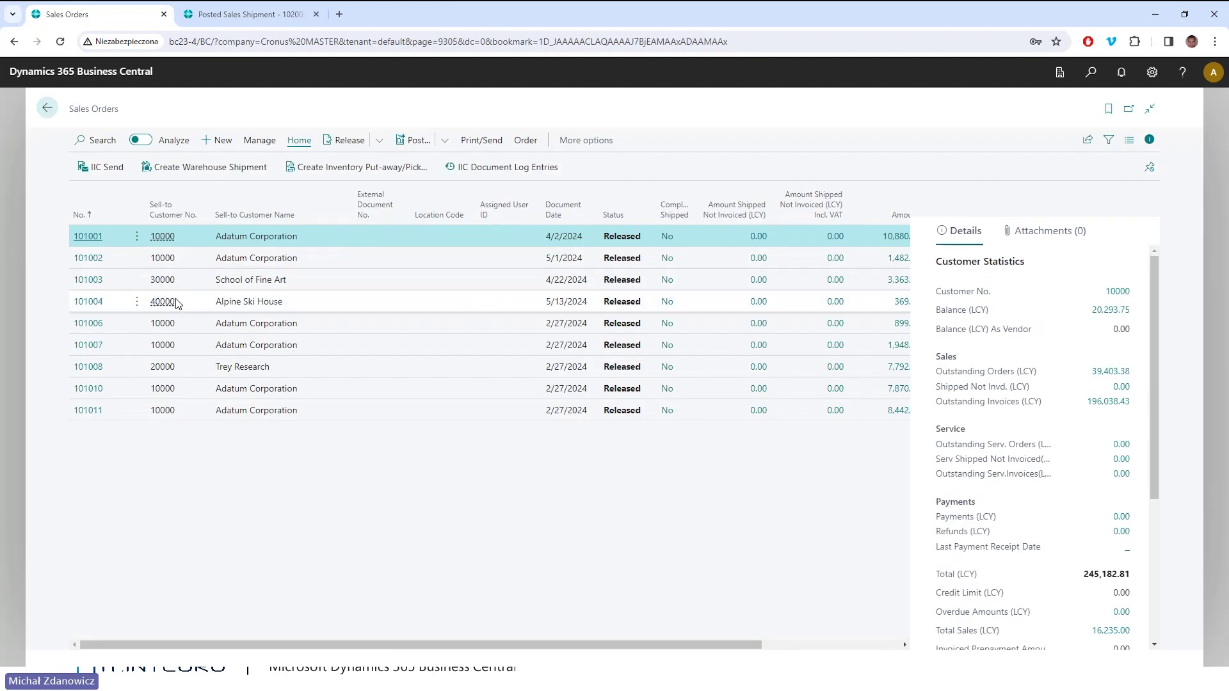
pyautogui.click(46, 108)
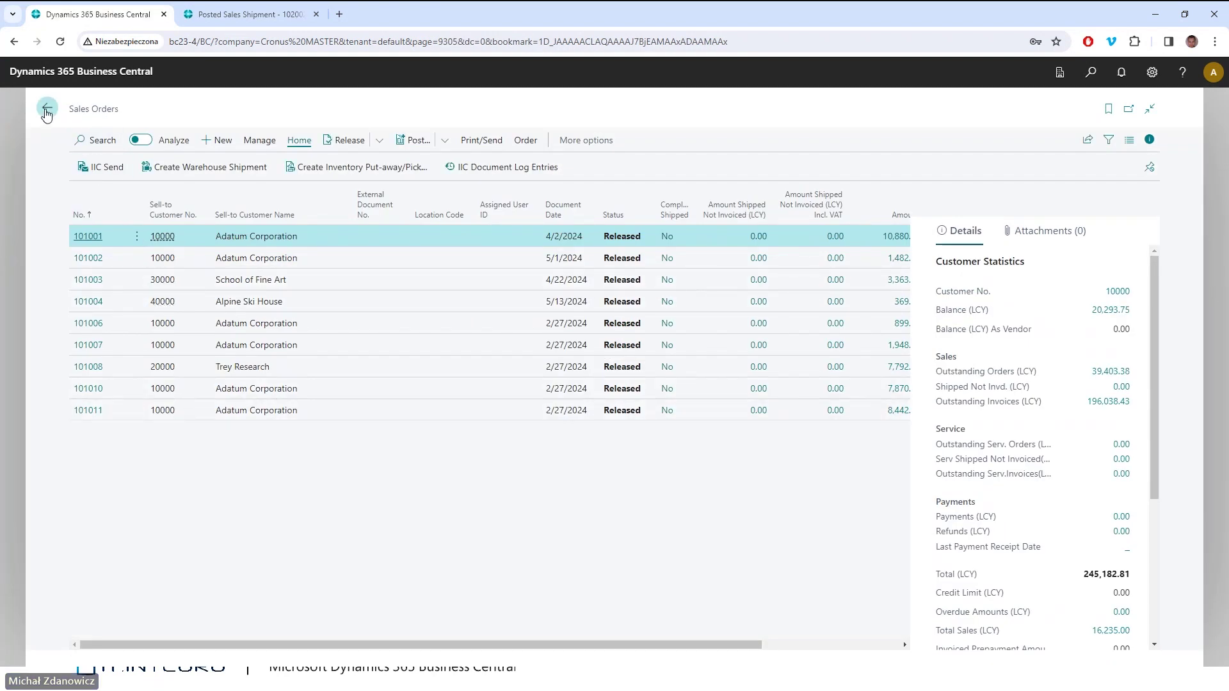
# Search for the purchase orders list with "purch or" and create a new blank purchase order.
pyautogui.click(1092, 75)
pyautogui.write('purch or')
pyautogui.click(523, 193)
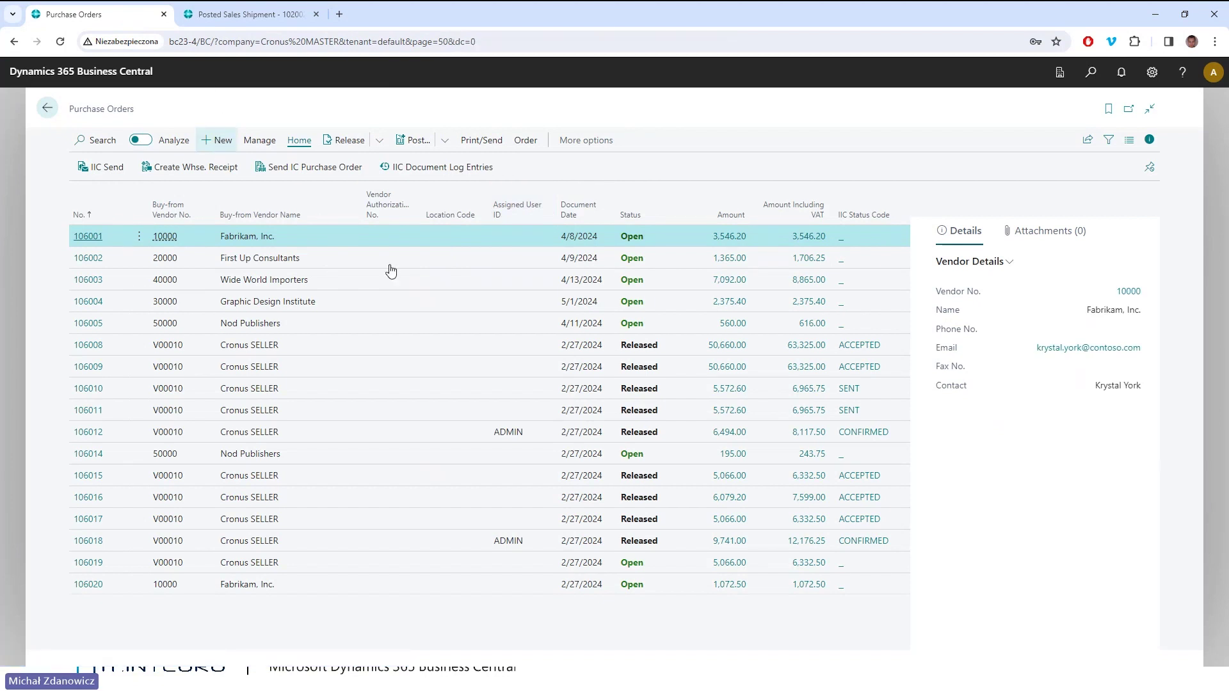
pyautogui.hotkey('alt', 'n')
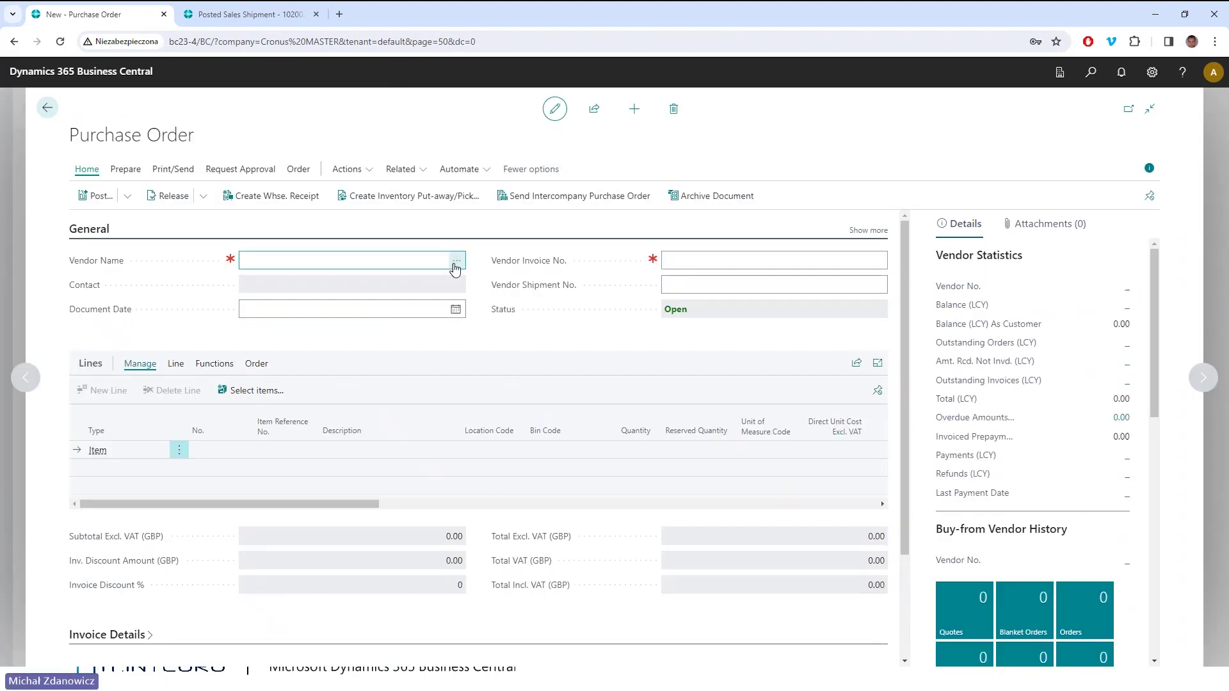
# Set the vendor of the new purchase order to Cronus SELLER.
pyautogui.click(457, 261)
pyautogui.click(516, 354)
pyautogui.click(783, 554)
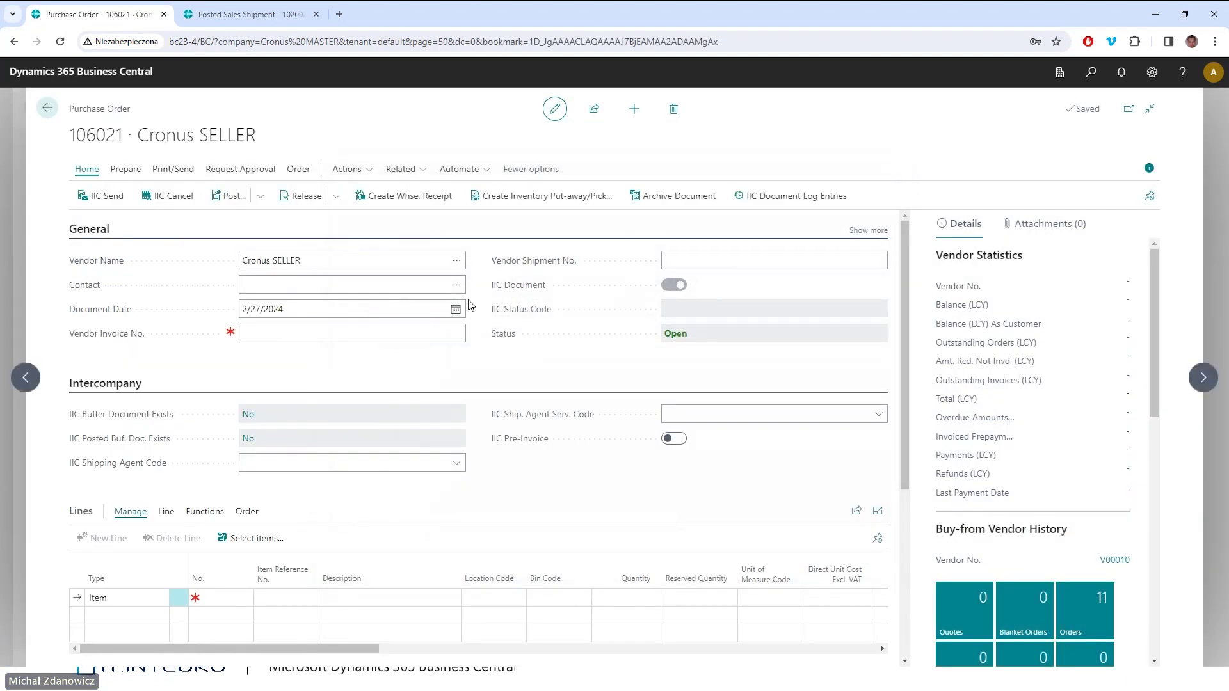
# Get the drop shipment sales order lines for ATHENS Desk with quantities 1 and 13 into the purchase order.
pyautogui.click(346, 169)
pyautogui.moveTo(352, 195)
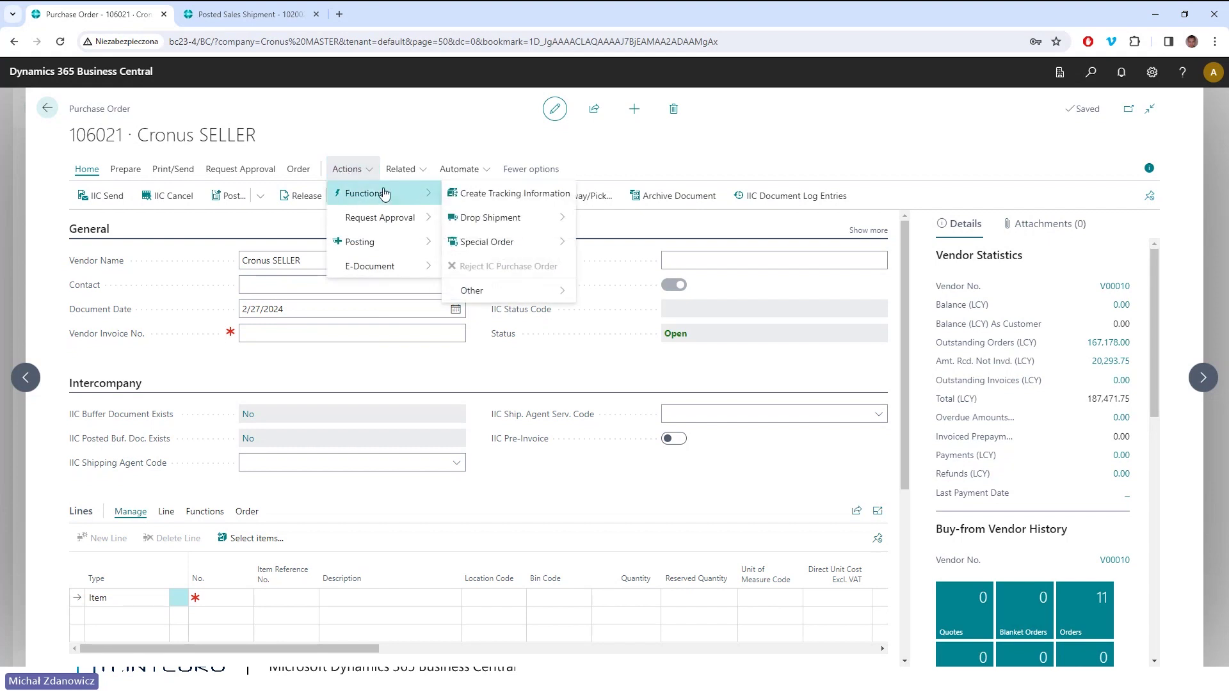
pyautogui.moveTo(509, 219)
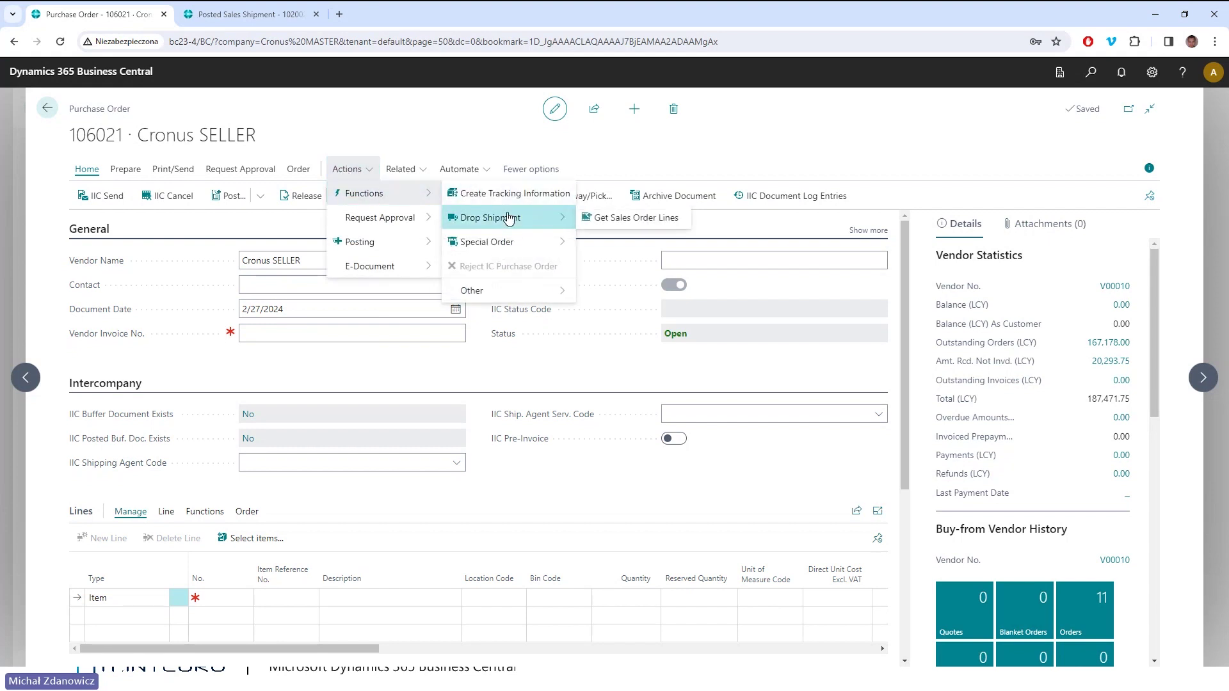
pyautogui.click(616, 219)
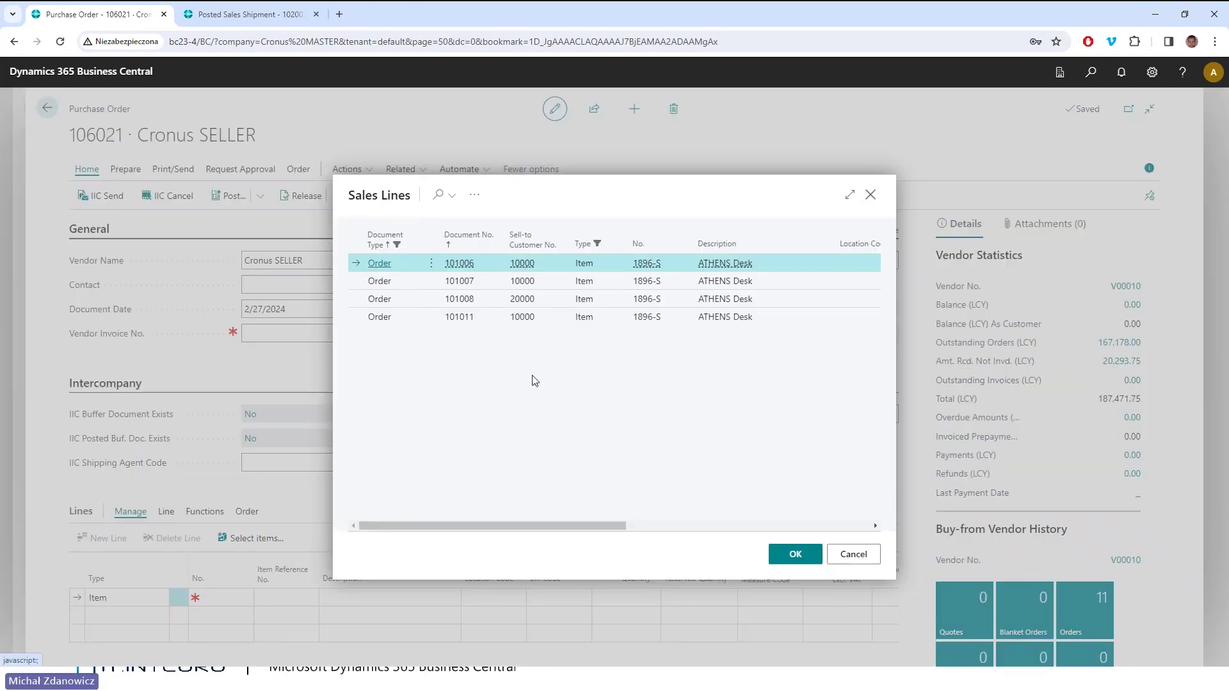
pyautogui.moveTo(607, 530); pyautogui.dragTo(846, 522)
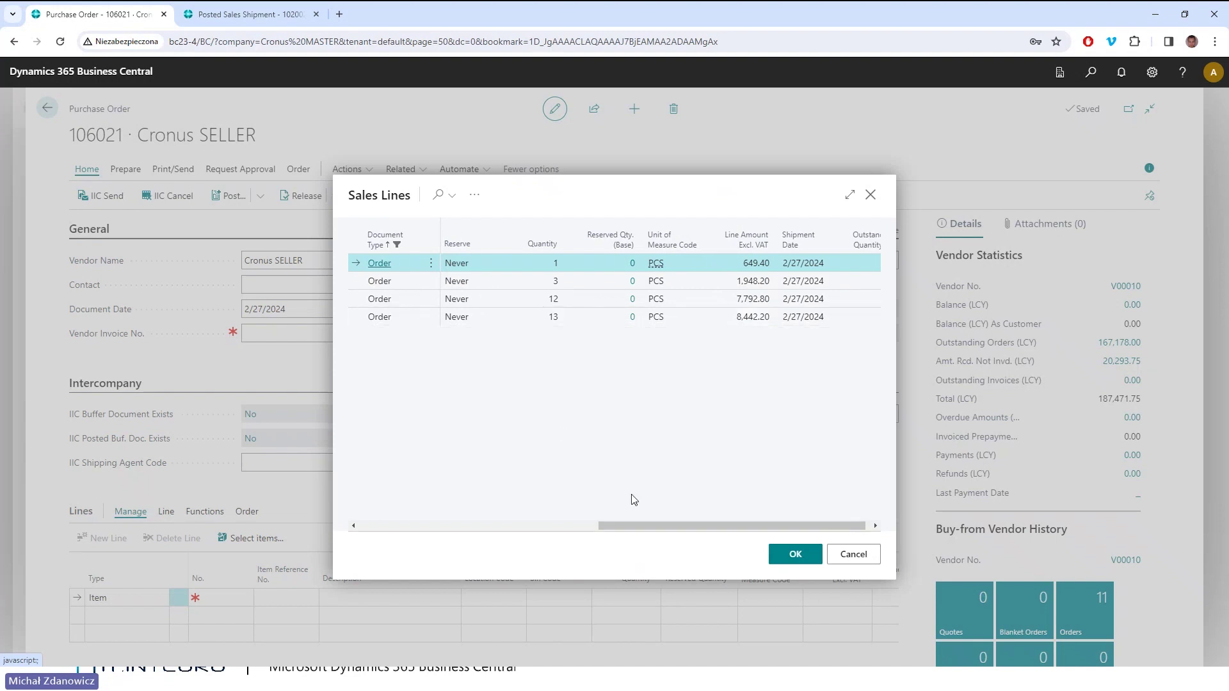
pyautogui.moveTo(640, 526); pyautogui.dragTo(483, 521)
pyautogui.keyDown('ctrl'); pyautogui.click(660, 320); pyautogui.keyUp('ctrl')
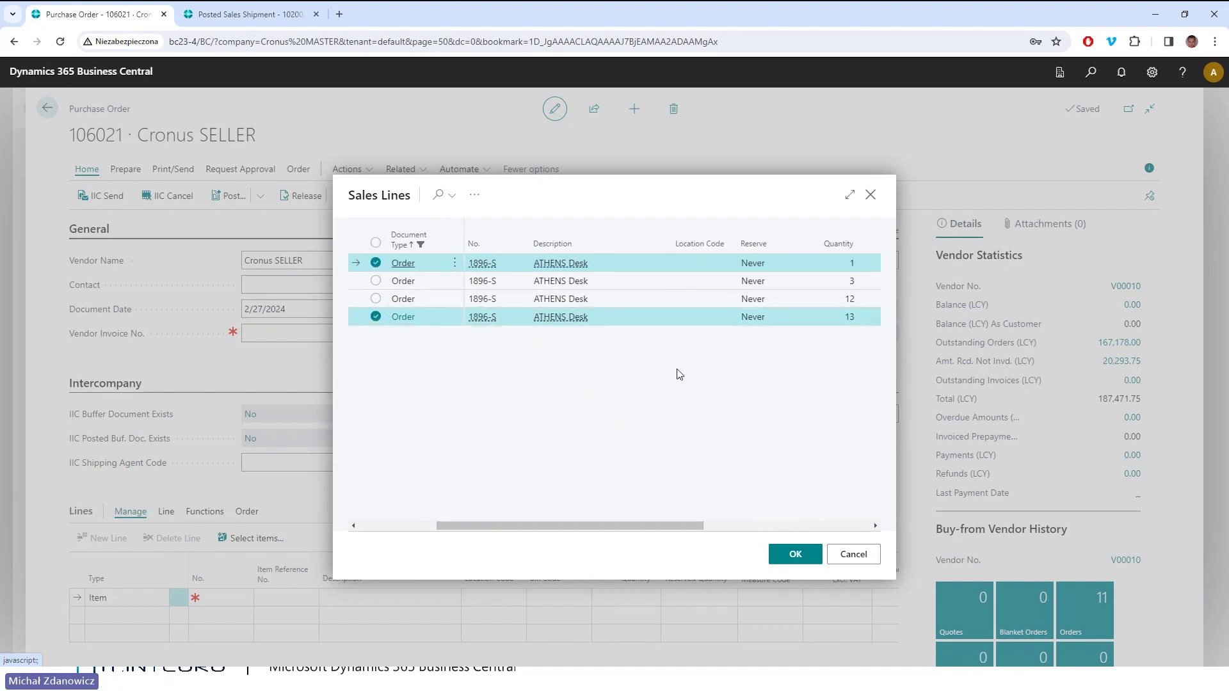
pyautogui.moveTo(651, 526); pyautogui.dragTo(756, 526)
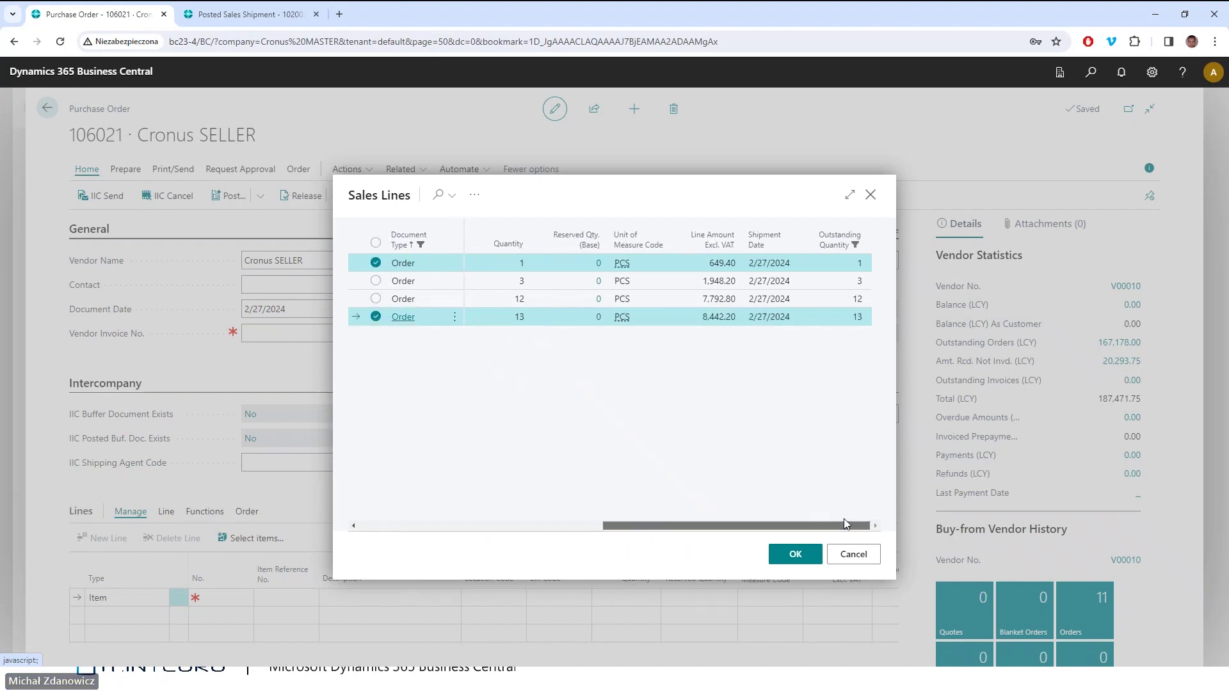
pyautogui.click(795, 554)
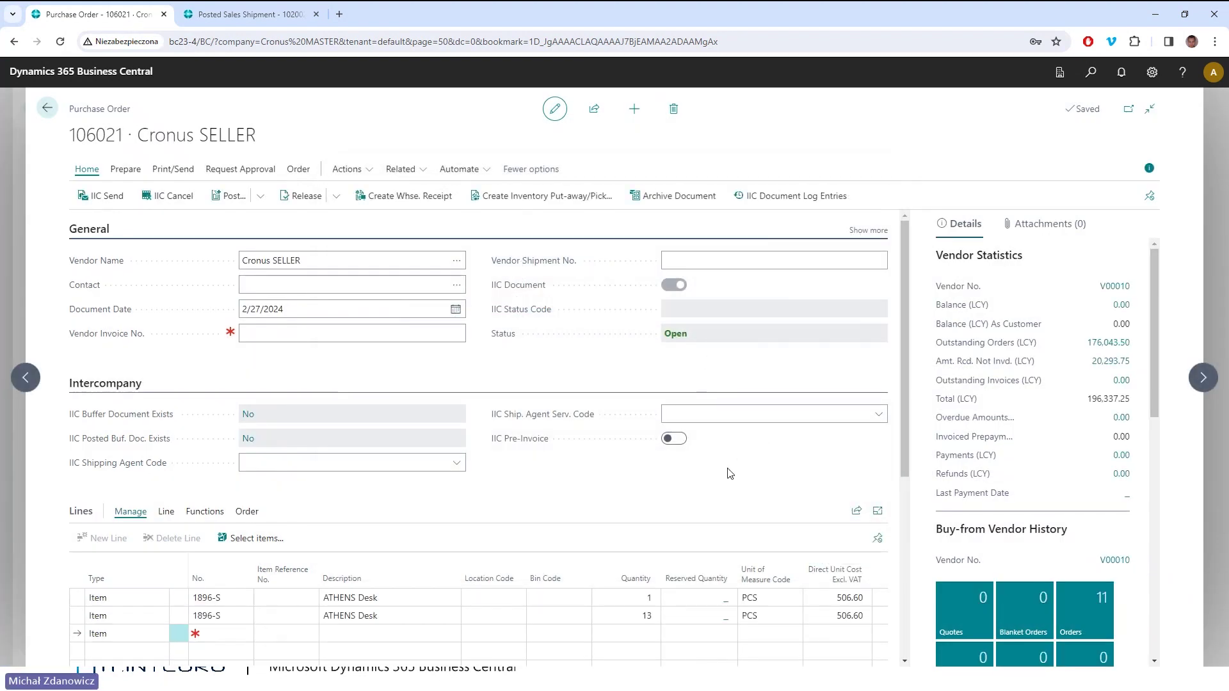
# View the drop shipment sales order linked to the ATHENS Desk line with quantity 13, and close it.
pyautogui.scroll(-1, 750, 423)
pyautogui.click(420, 546)
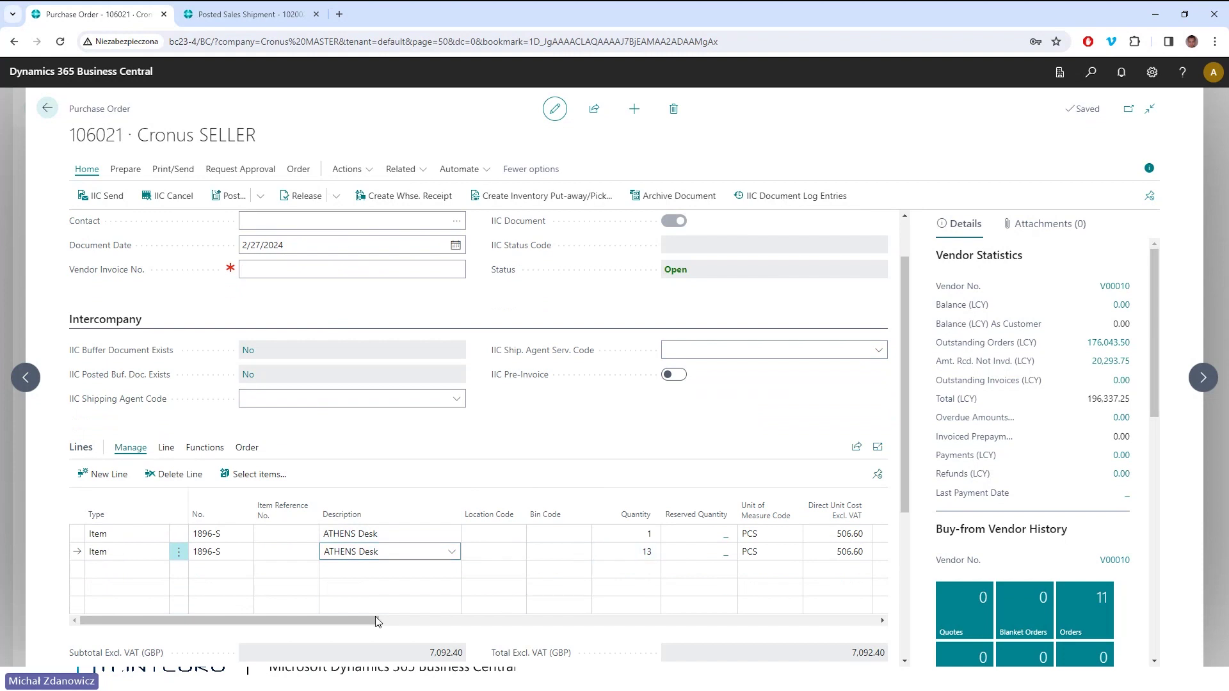
pyautogui.moveTo(136, 619)
pyautogui.mouseDown()
pyautogui.moveTo(522, 617)
pyautogui.moveTo(137, 619)
pyautogui.mouseUp()
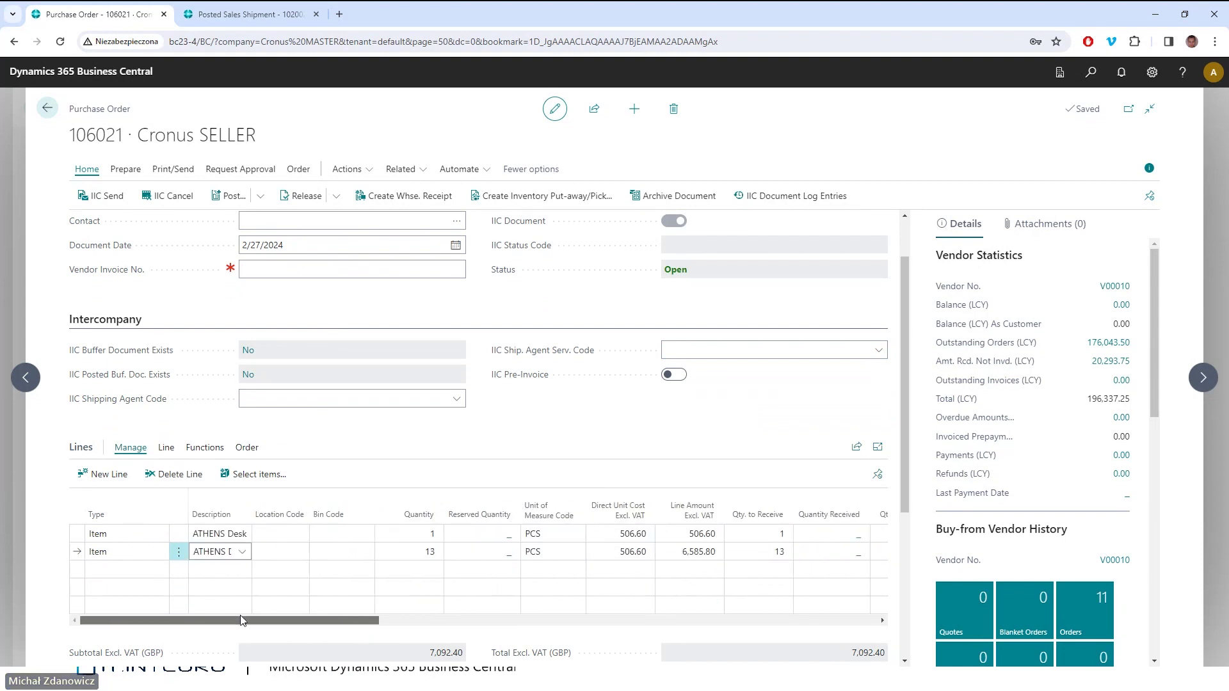
pyautogui.click(247, 448)
pyautogui.click(132, 474)
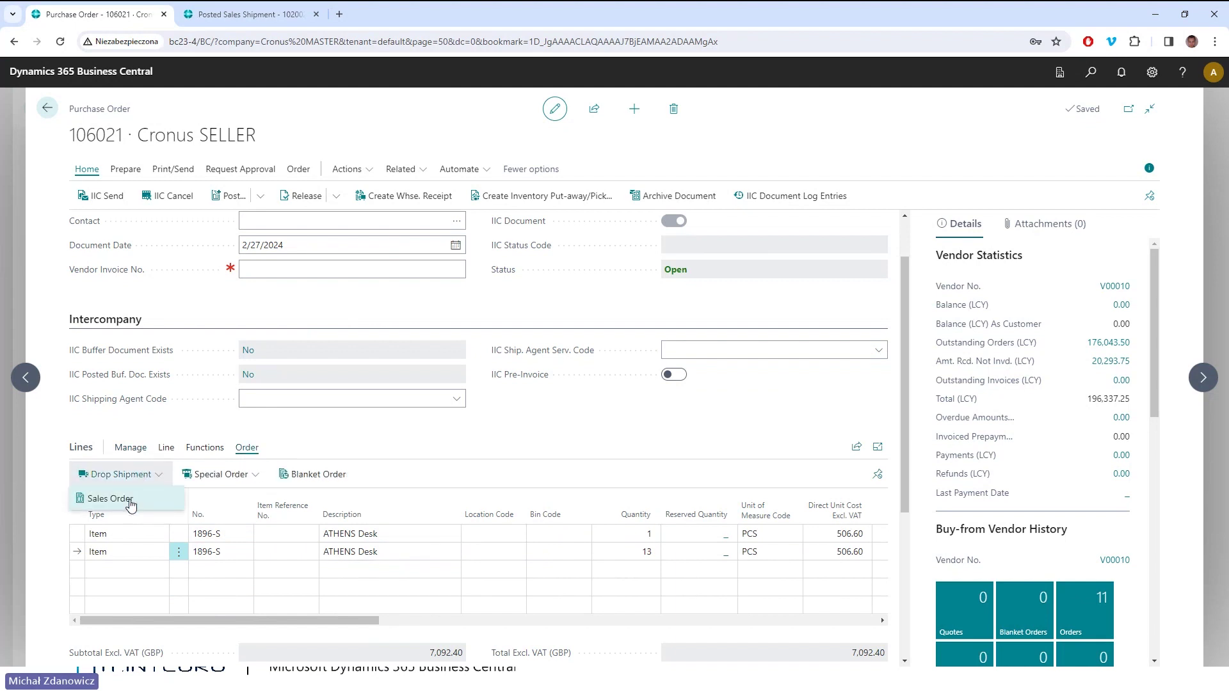
pyautogui.click(131, 501)
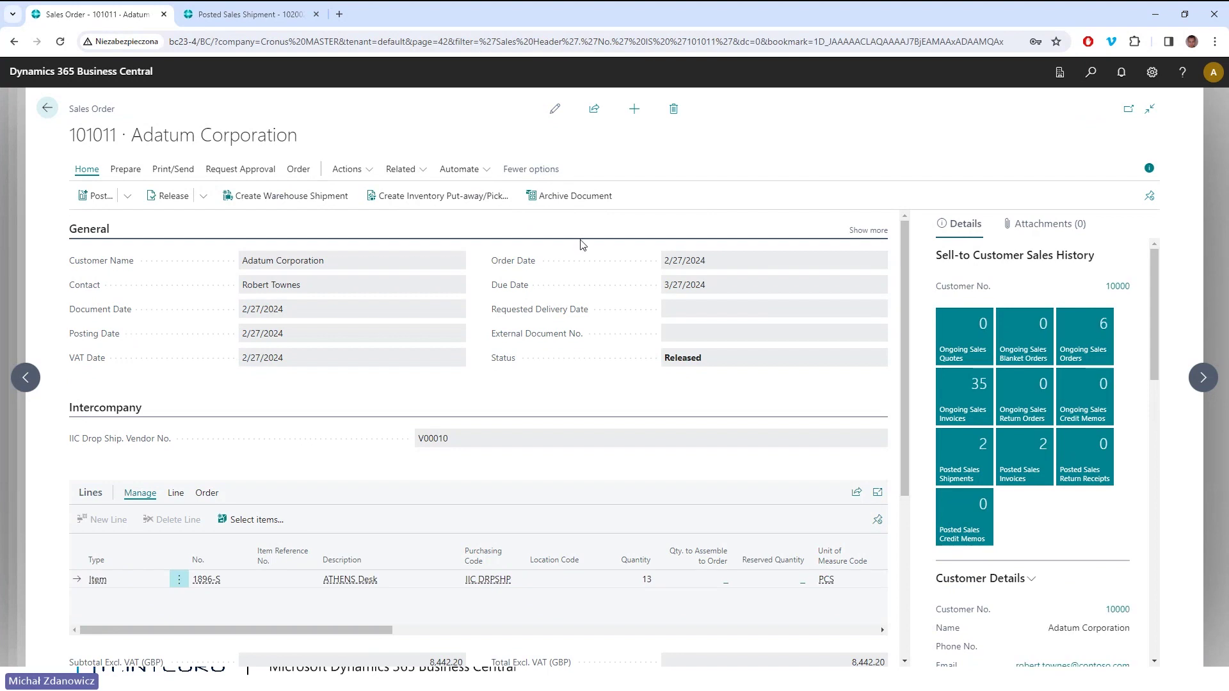
pyautogui.click(47, 109)
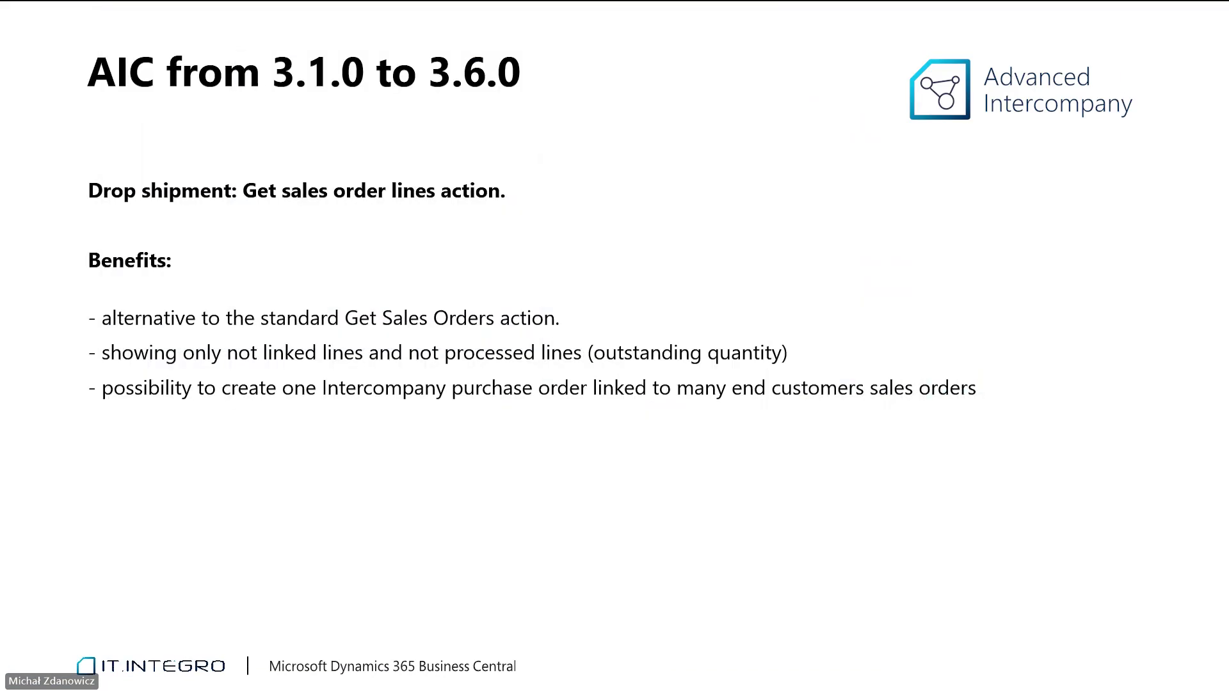
# Switch from the presentation slides back to Business Central and return to the home page.
pyautogui.click(680, 235)
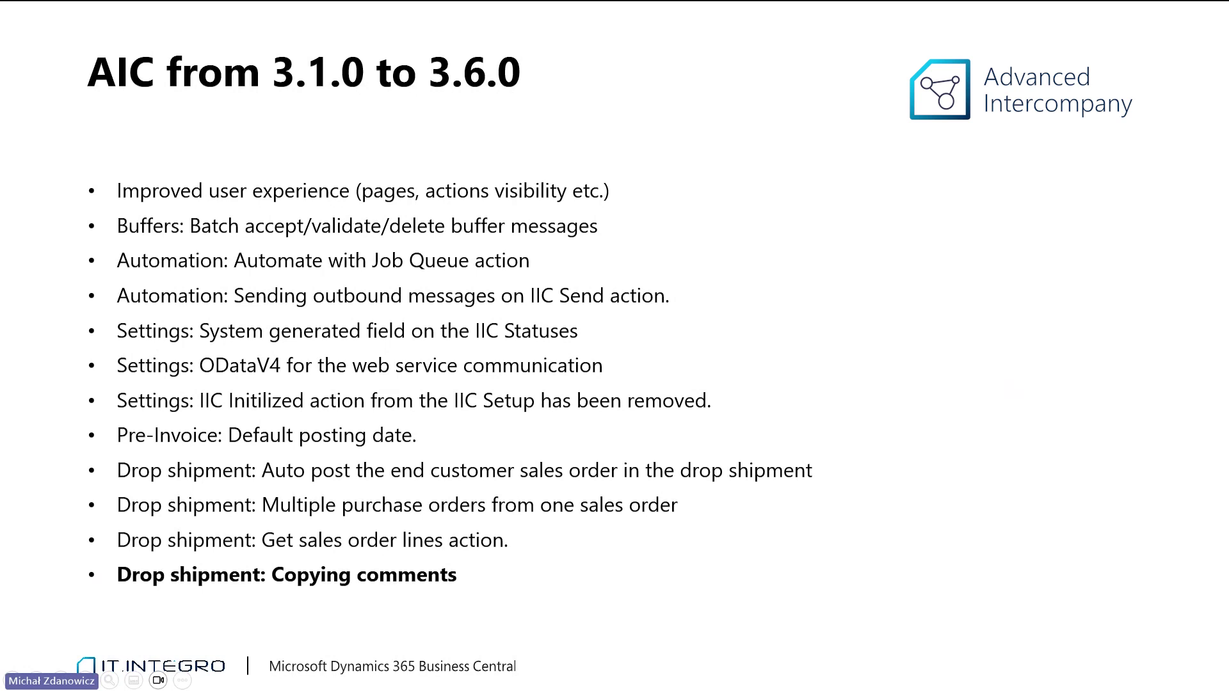
pyautogui.hotkey('alt', 'Tab')
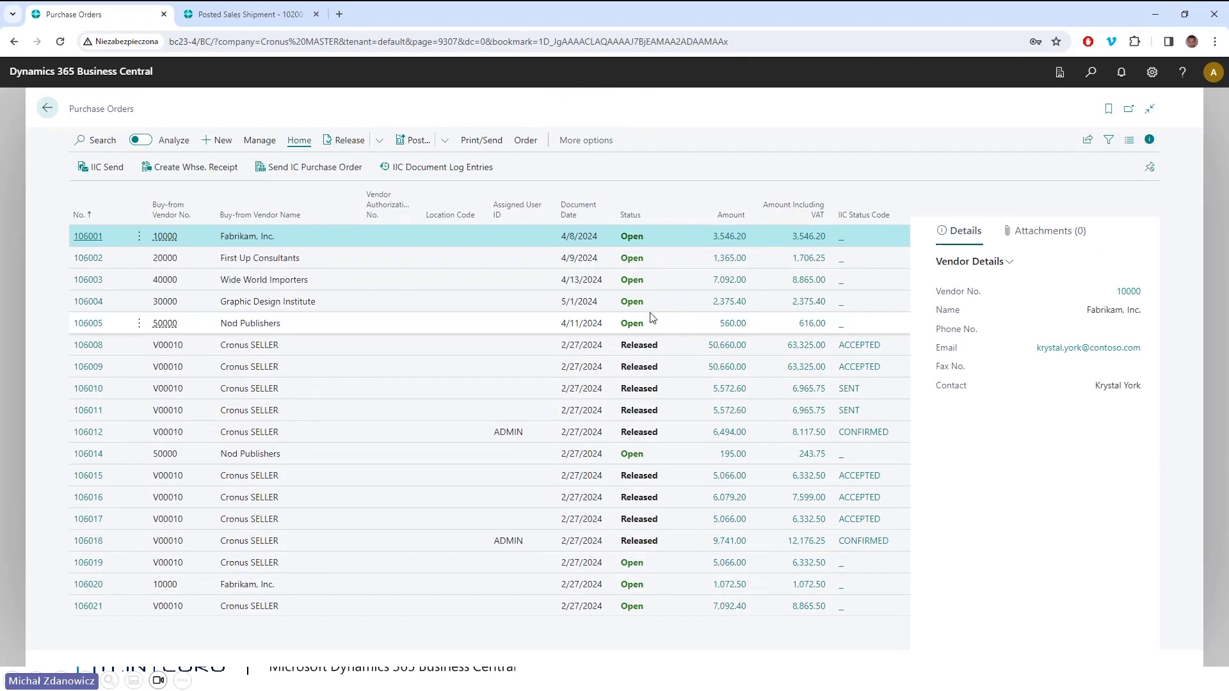
pyautogui.click(48, 108)
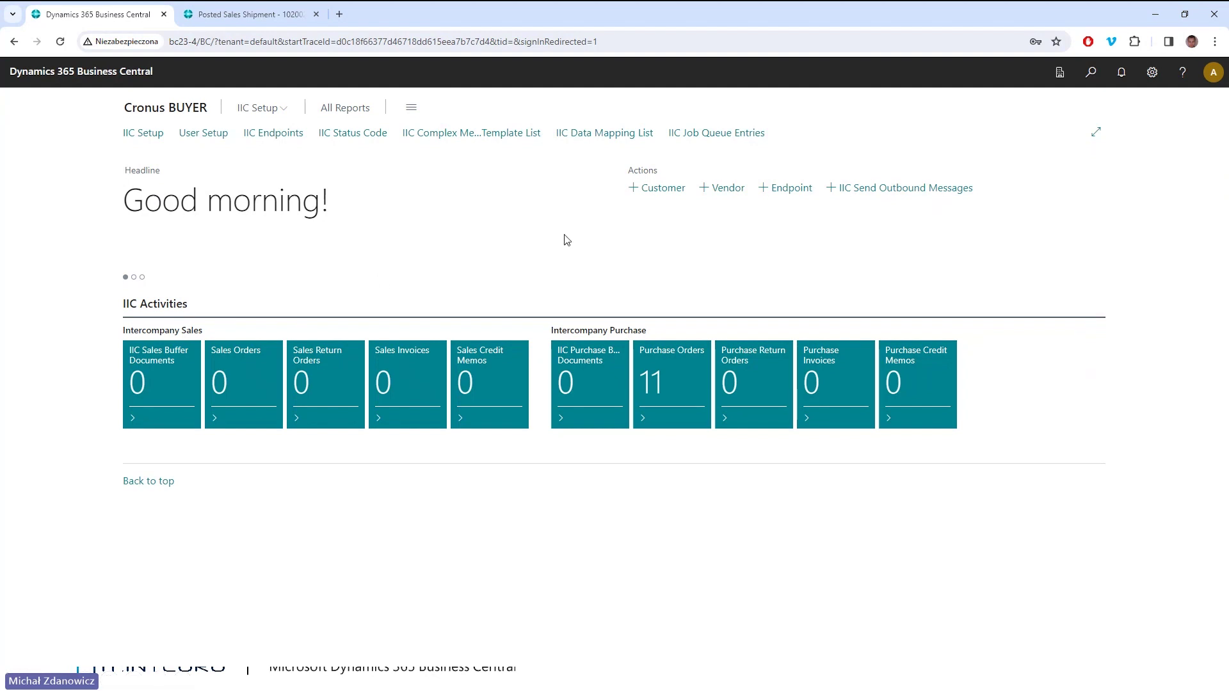
pyautogui.click(1088, 77)
pyautogui.write('purch or')
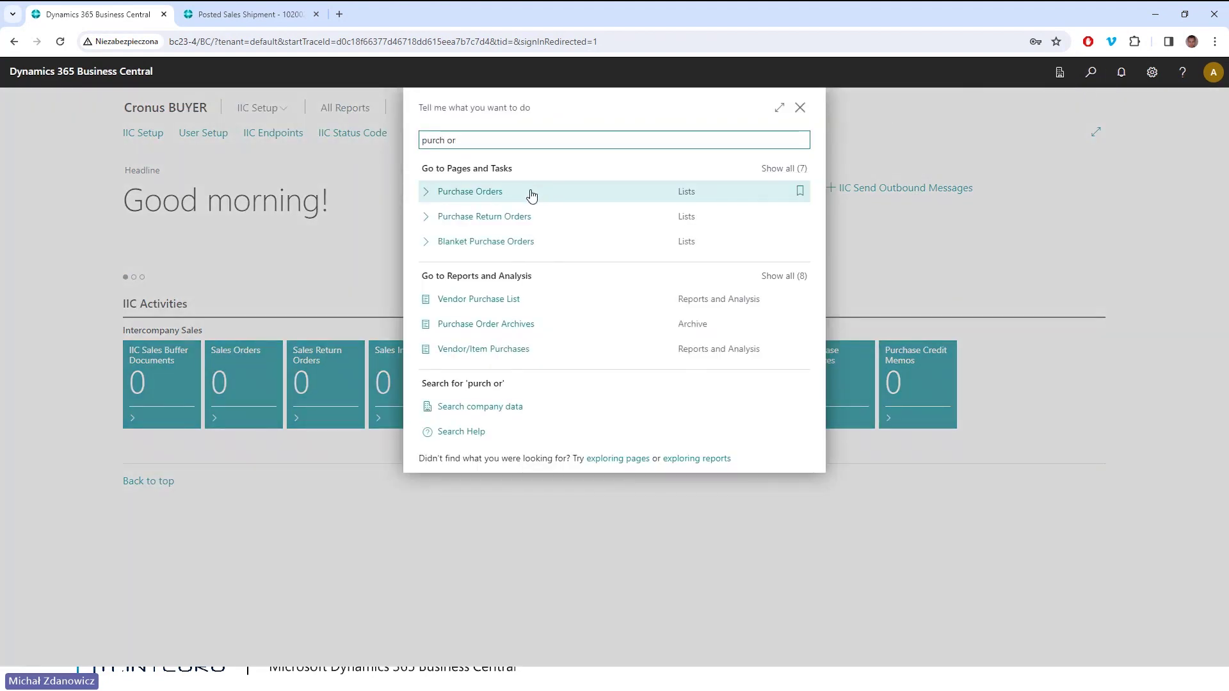
pyautogui.click(532, 192)
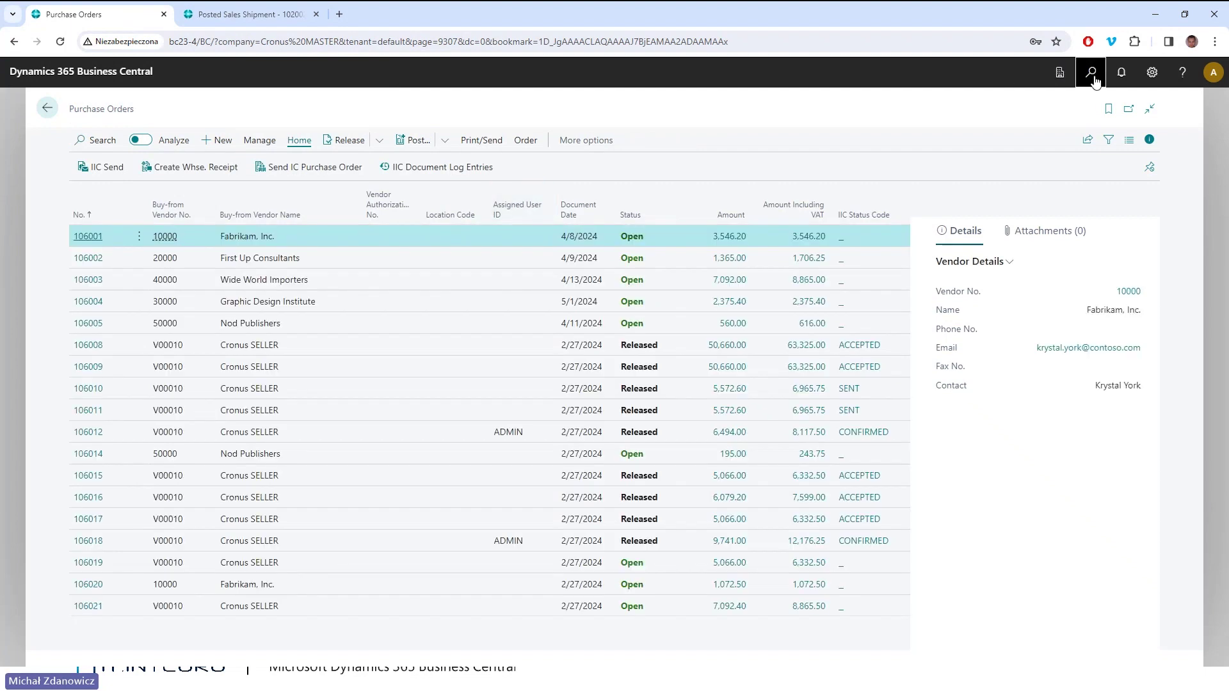
# Search for the sales orders list with "sales or" and create a new sales order for customer Adatum Corporation.
pyautogui.click(1092, 74)
pyautogui.write('sales or')
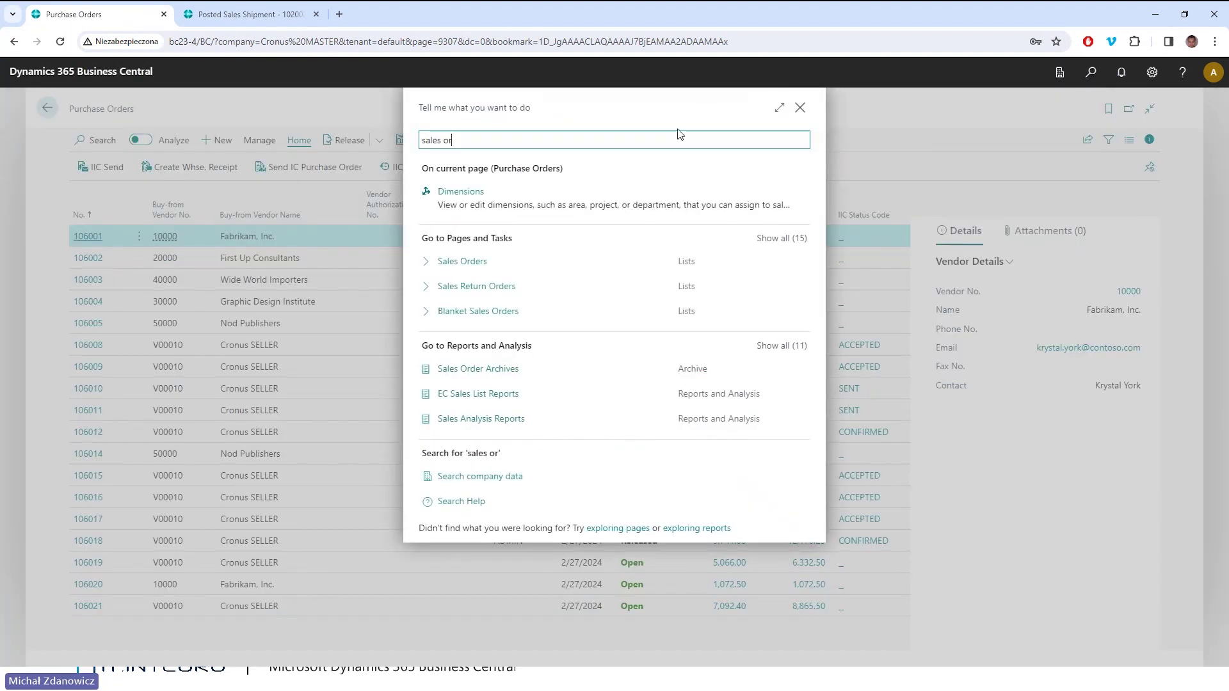
pyautogui.click(517, 267)
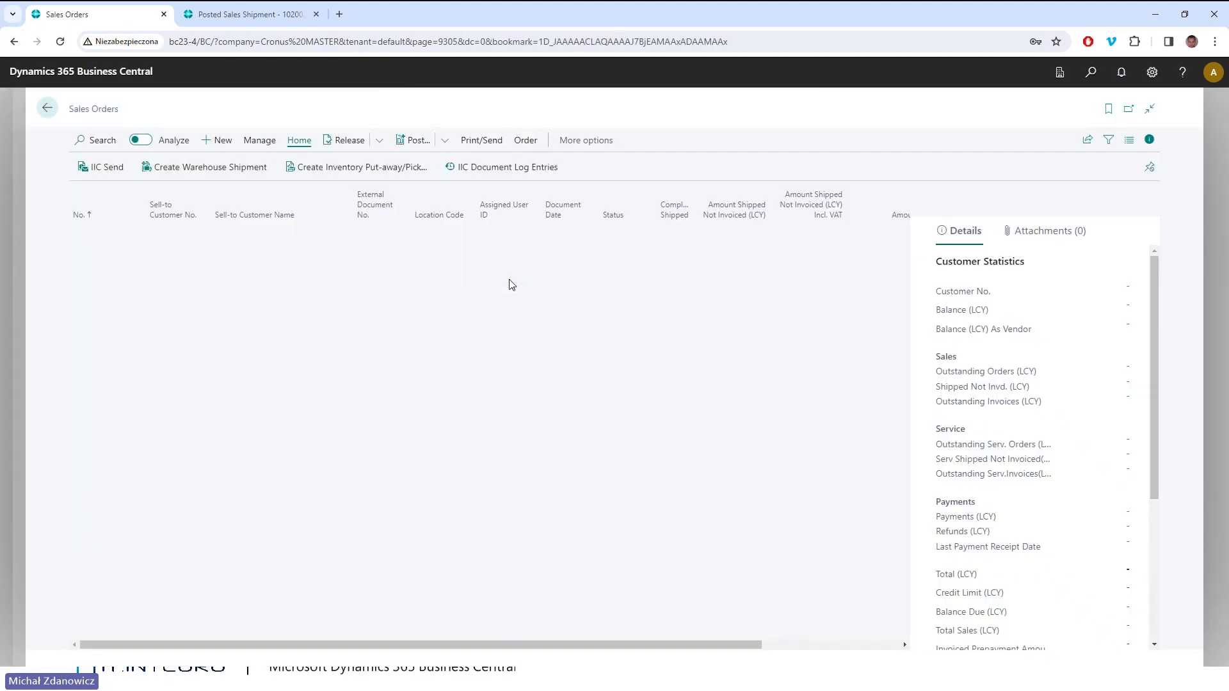
pyautogui.click(217, 148)
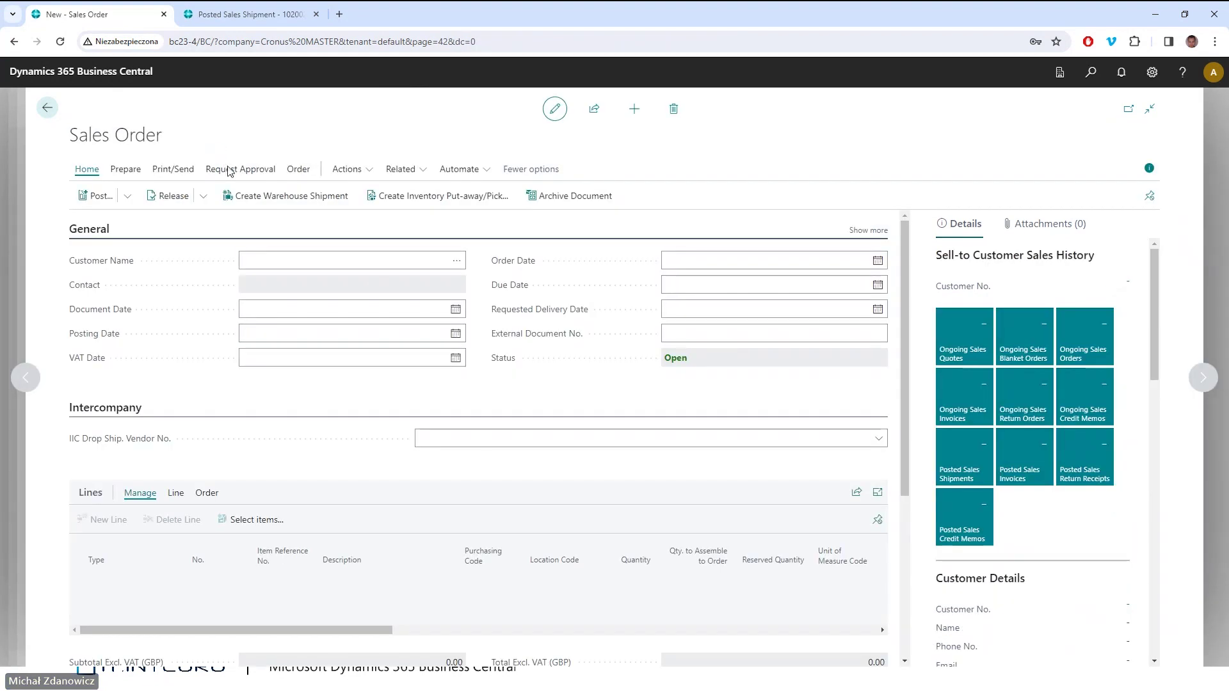
pyautogui.click(457, 260)
pyautogui.click(795, 554)
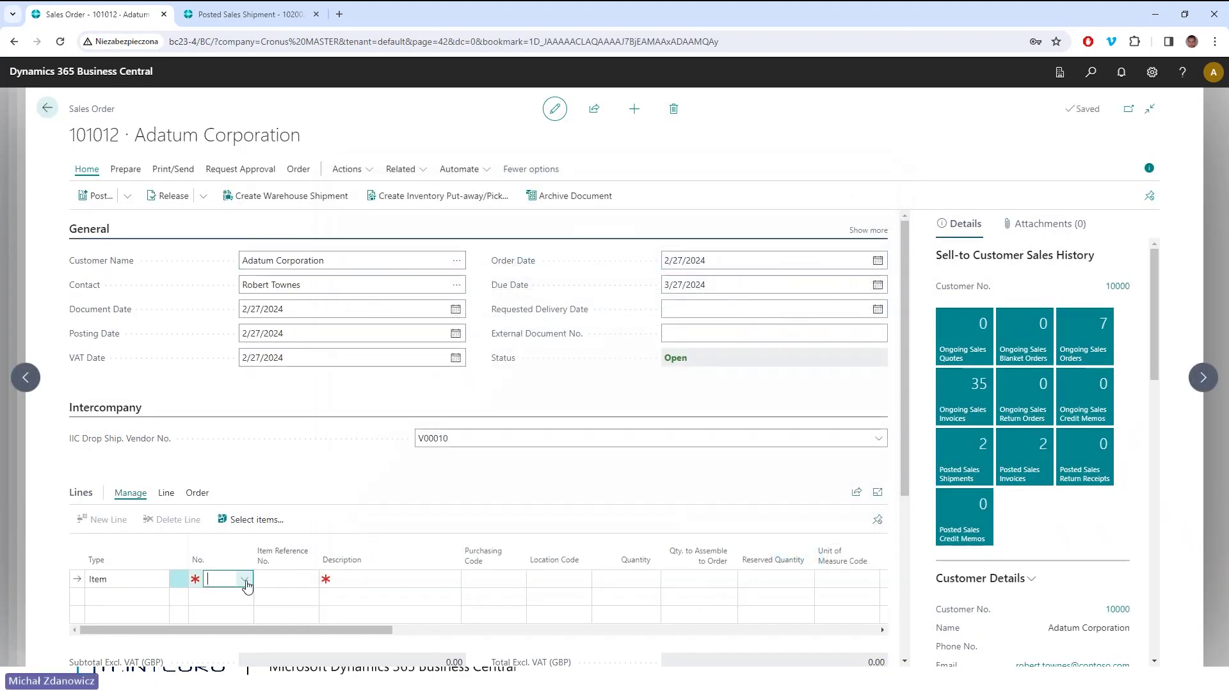
# Add a sales line for item 1900-S PARIS Guest Chair, black with purchasing code IIC DRPSHP and quantity 9.
pyautogui.click(227, 579)
pyautogui.click(442, 482)
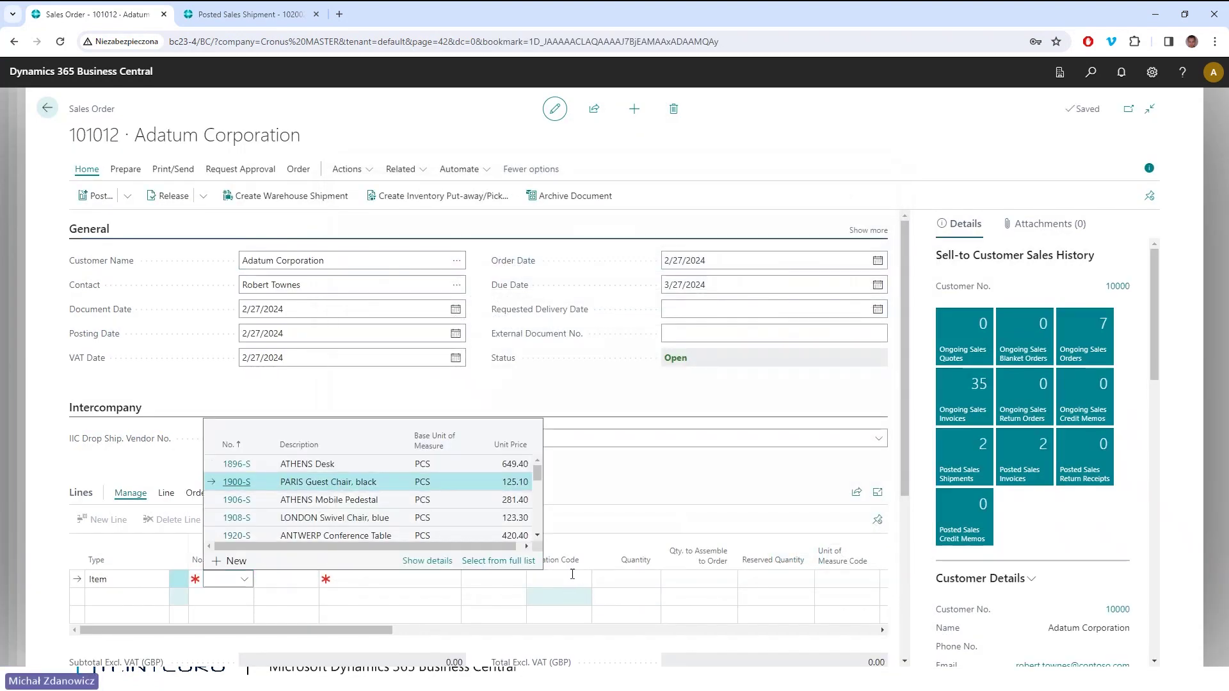
pyautogui.click(486, 575)
pyautogui.click(486, 523)
pyautogui.click(627, 579)
pyautogui.press('Tab')
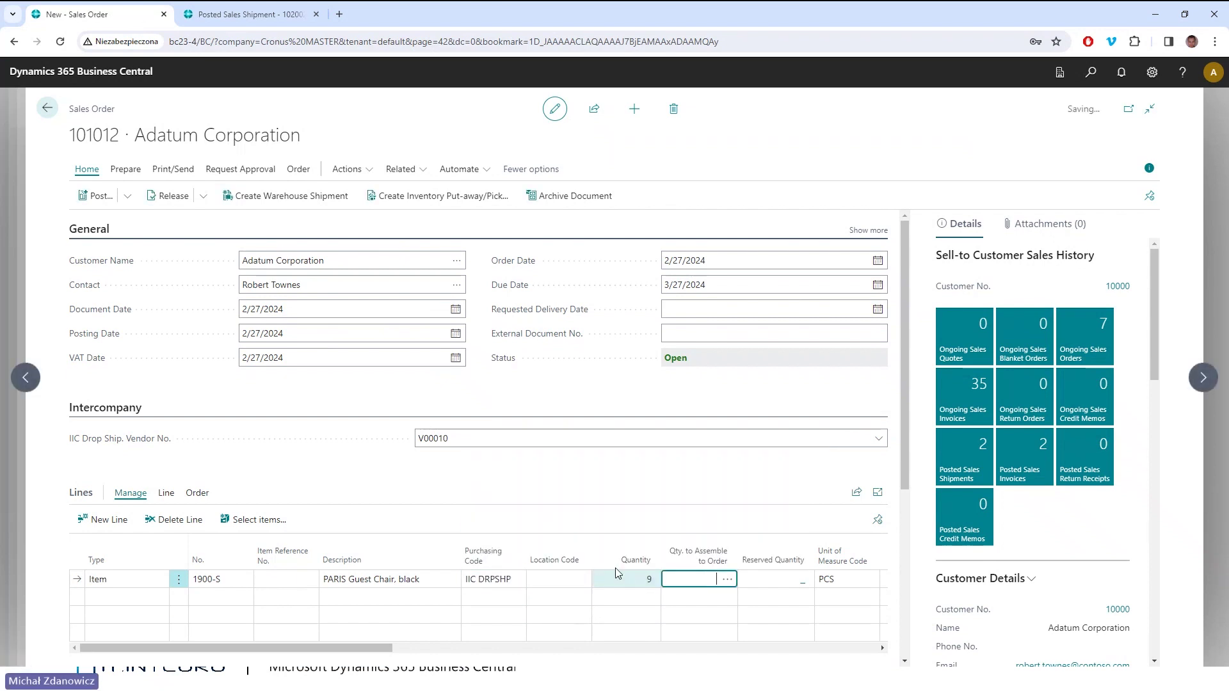
# Add the comment "HEADER COMMENTS" to the sales order header and close the comment sheet.
pyautogui.click(398, 170)
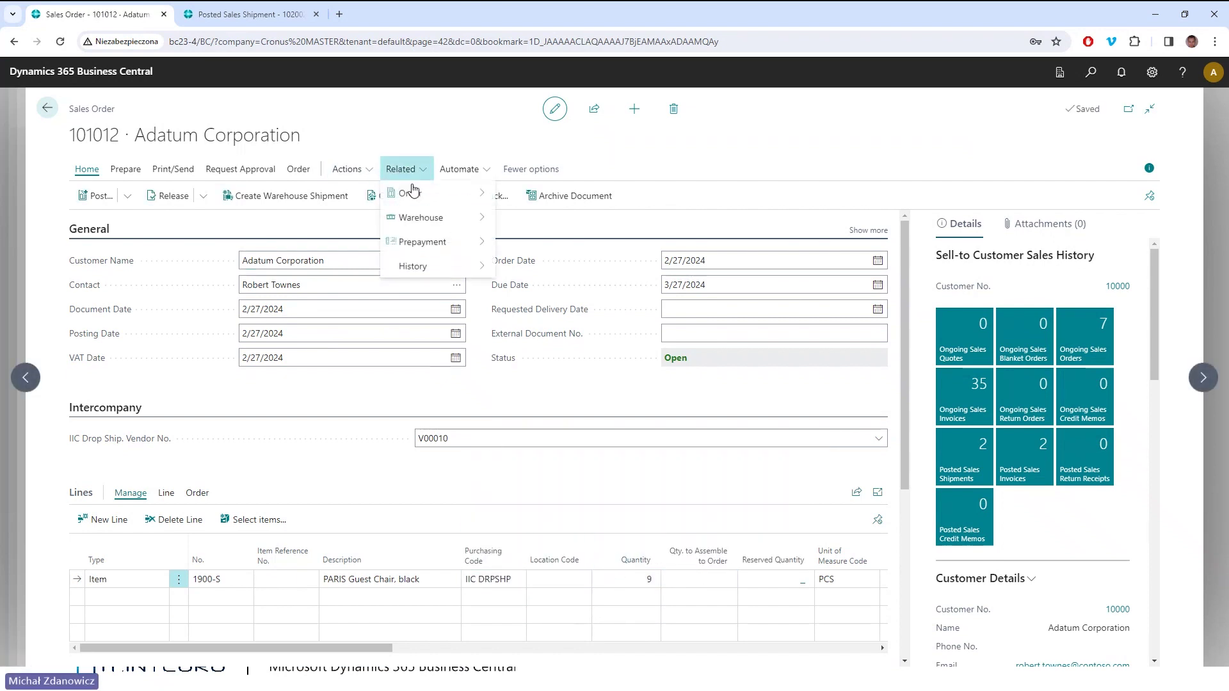
pyautogui.moveTo(413, 193)
pyautogui.moveTo(529, 219)
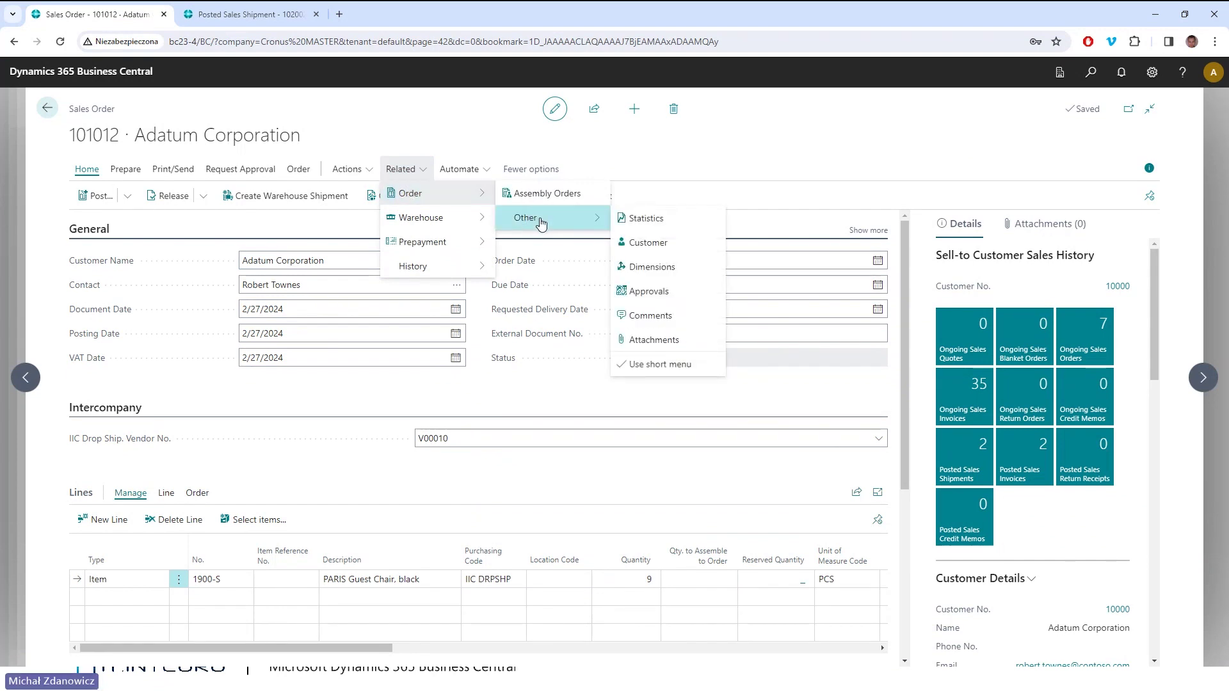
pyautogui.click(650, 315)
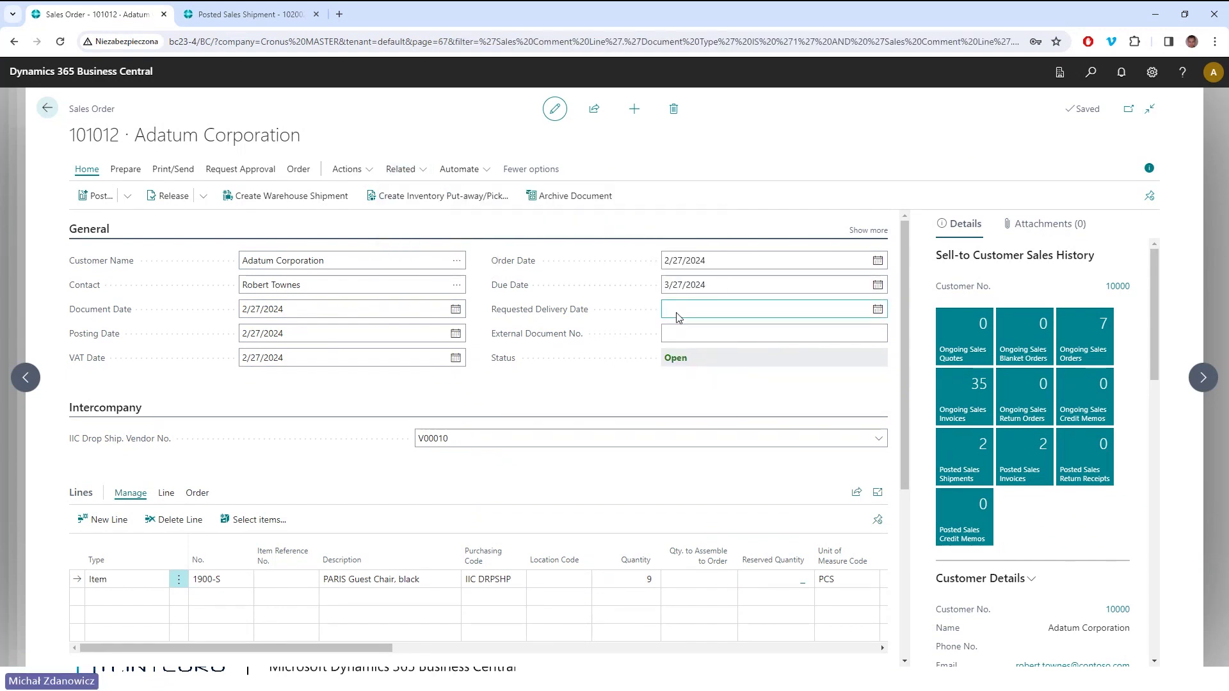
pyautogui.click(567, 199)
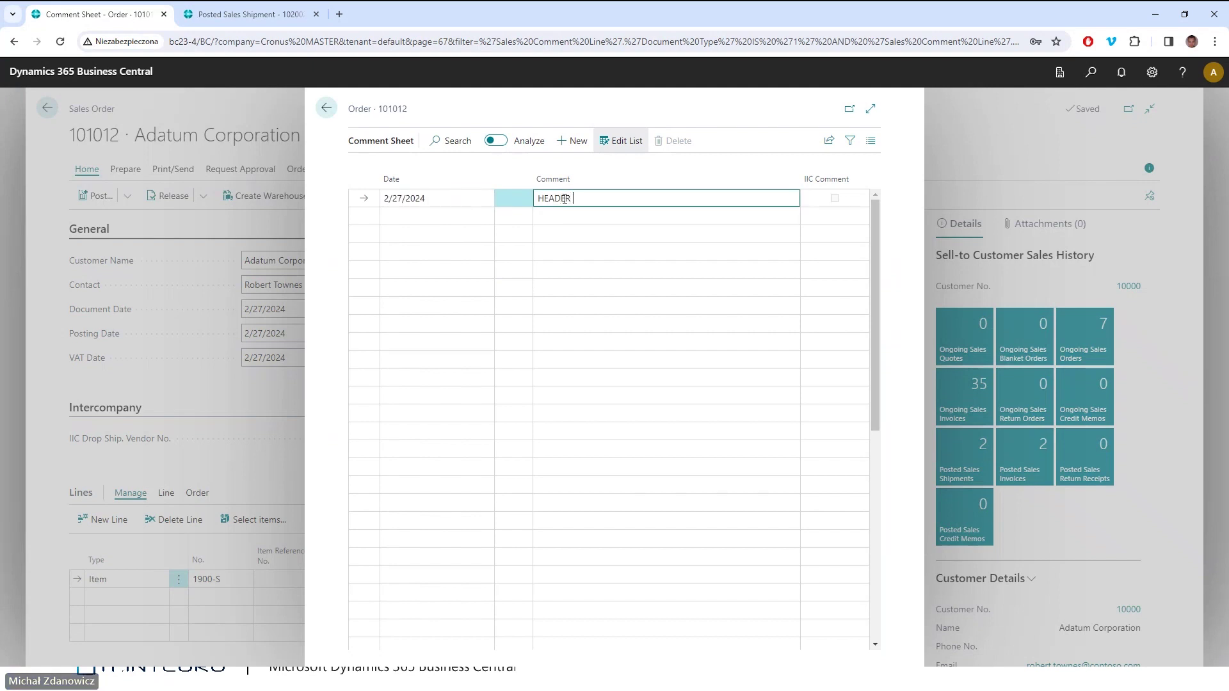
pyautogui.press('Tab')
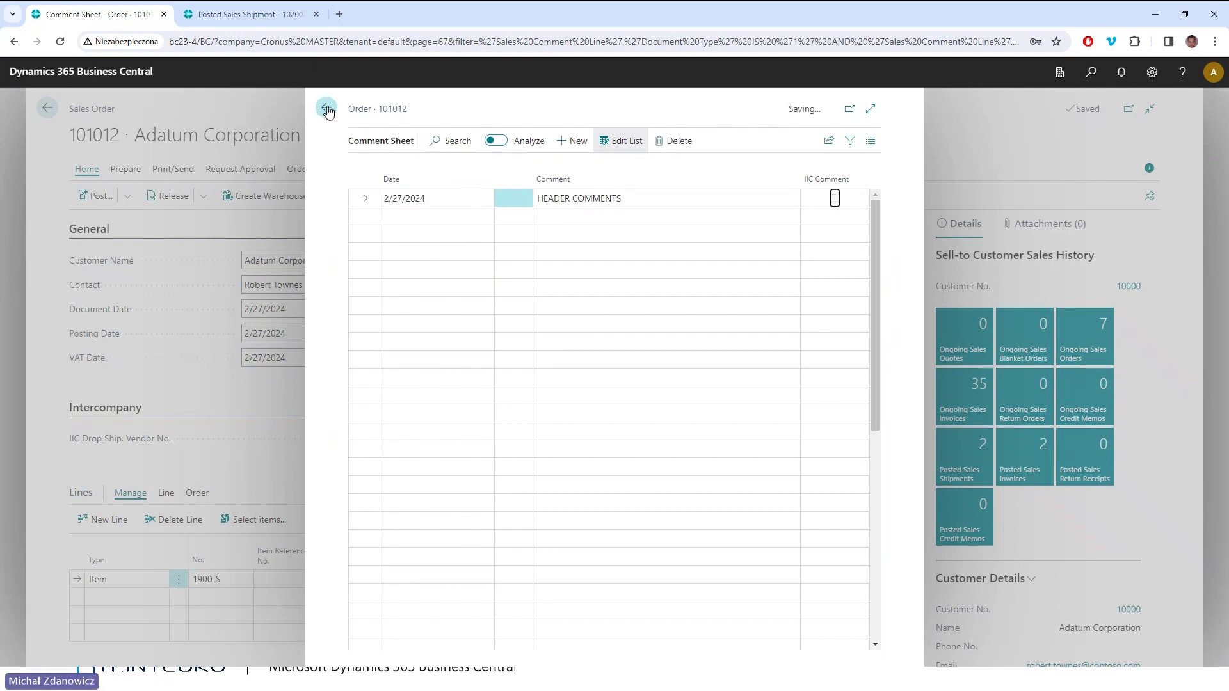
pyautogui.click(327, 110)
# Add the comment "LINE" to the PARIS Guest Chair sales line and close its comment sheet.
pyautogui.click(166, 492)
pyautogui.click(317, 520)
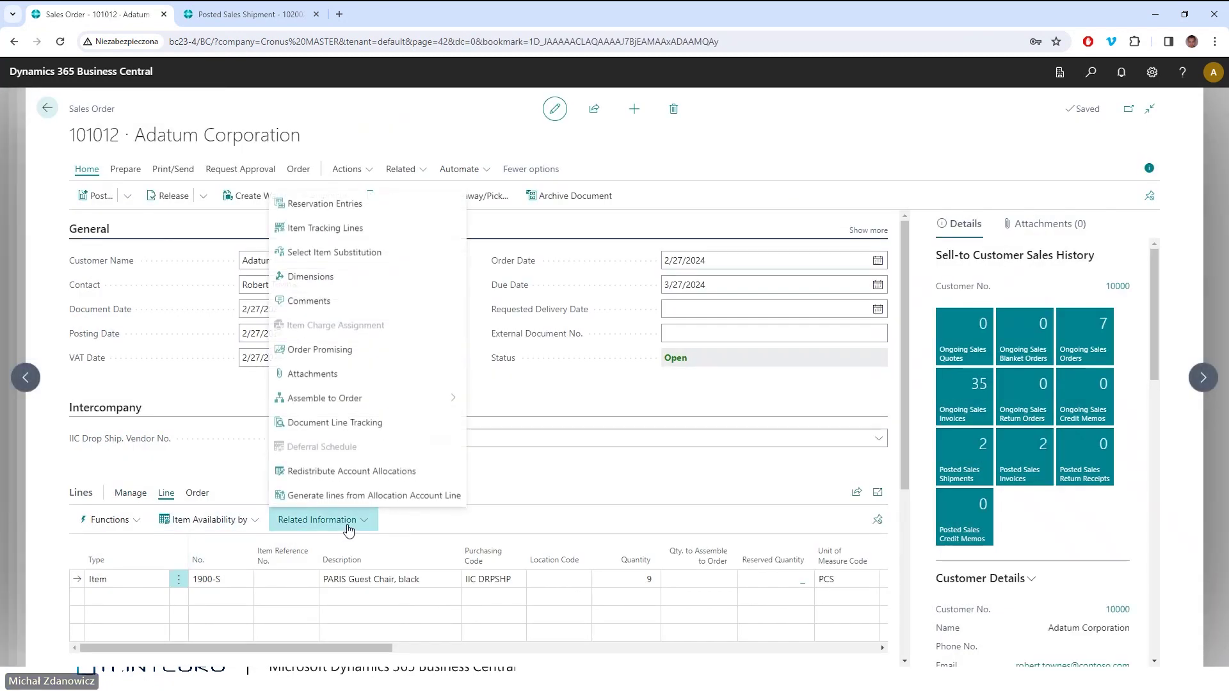
pyautogui.click(373, 301)
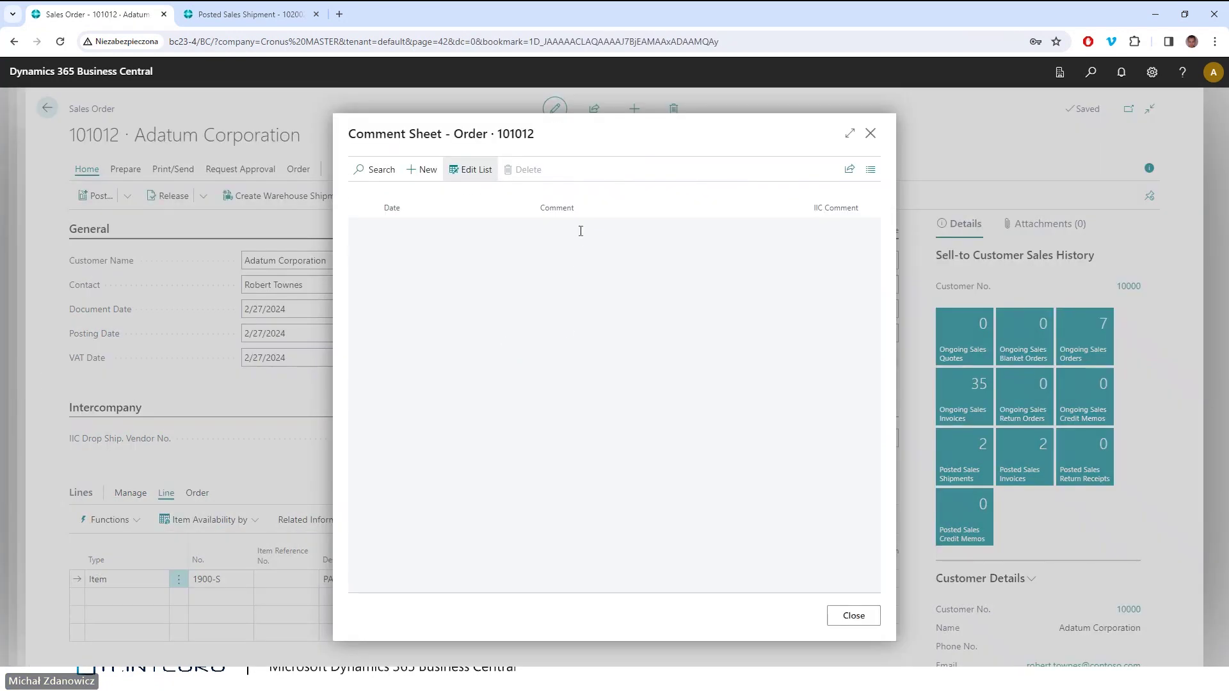
pyautogui.click(582, 229)
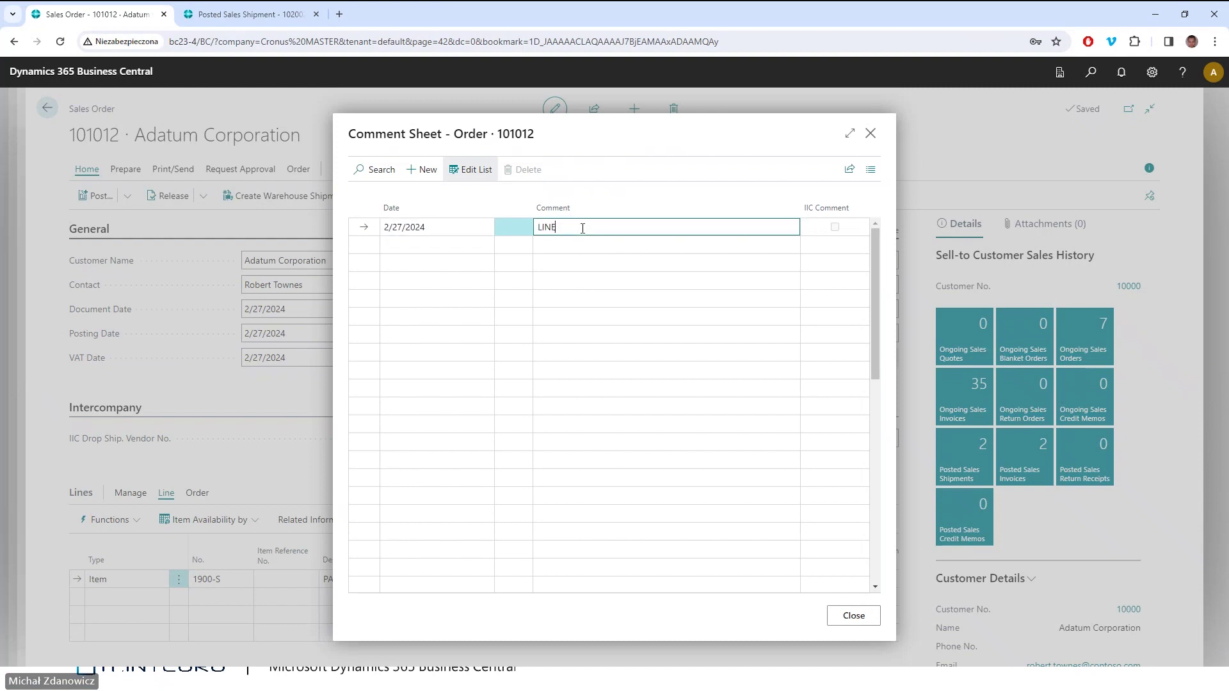
pyautogui.press('Tab')
pyautogui.click(851, 616)
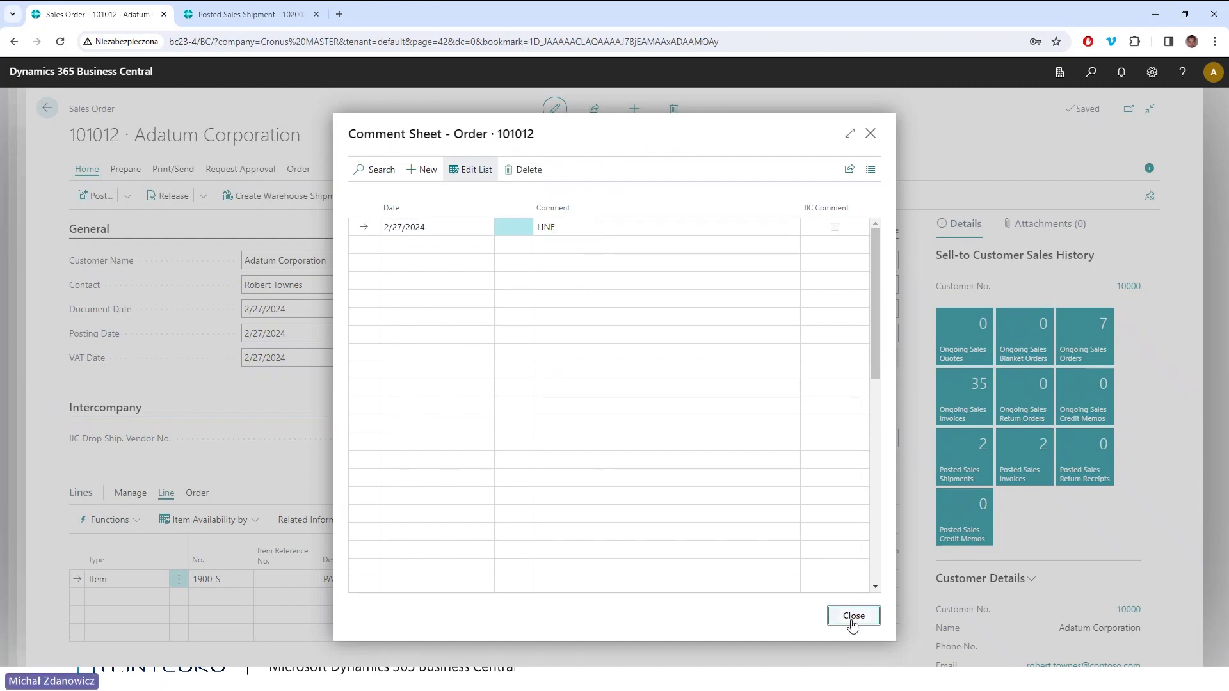
# Release the sales order and create an intercompany drop shipment purchase order from it.
pyautogui.click(171, 197)
pyautogui.click(349, 170)
pyautogui.moveTo(370, 218)
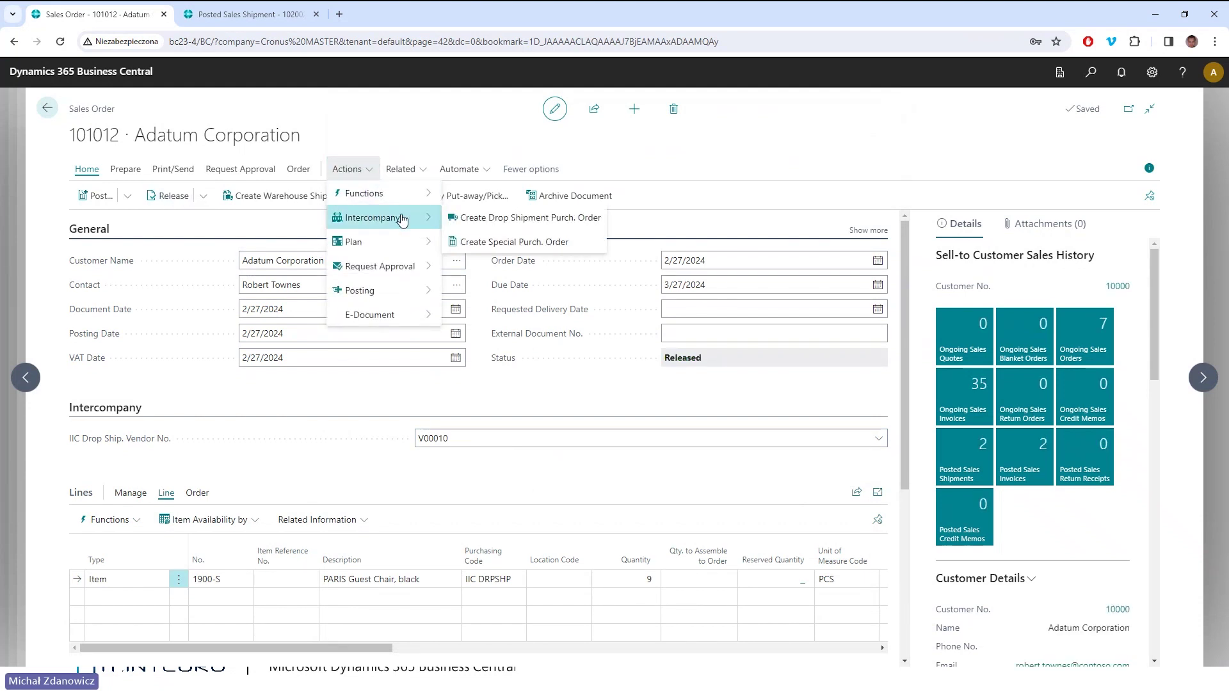
pyautogui.click(512, 219)
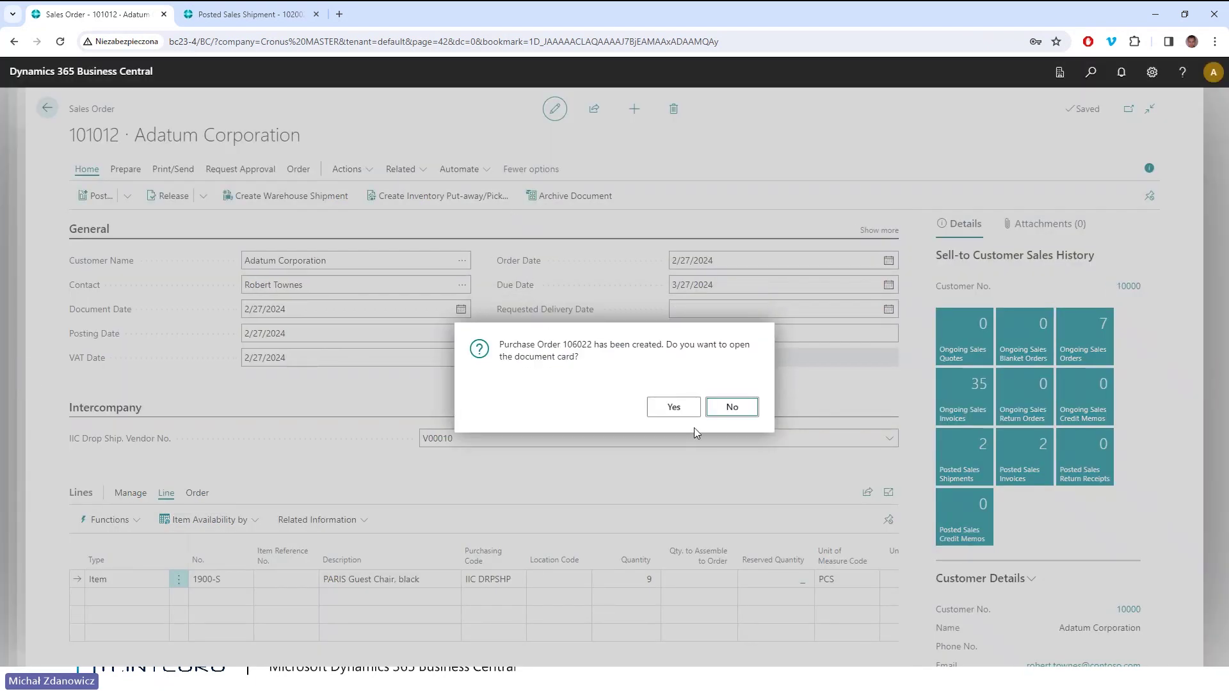
# Open the newly created purchase order and check the comment sheet of its PARIS Guest Chair line, closing it again.
pyautogui.click(673, 407)
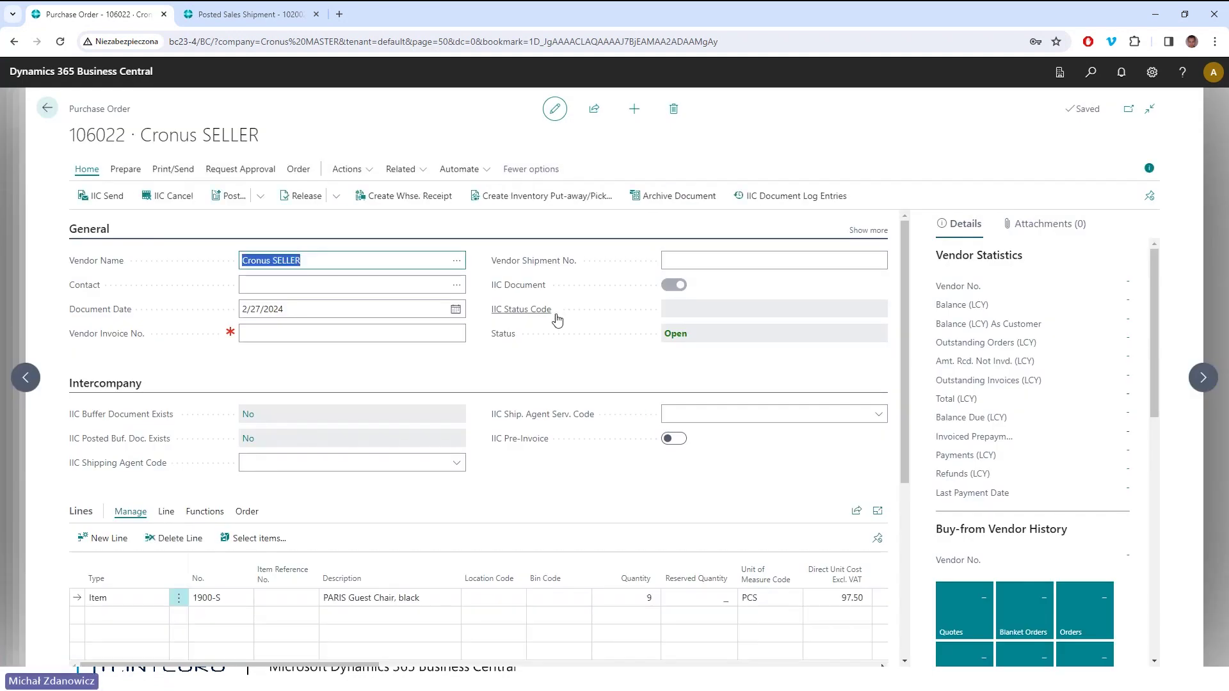
pyautogui.click(166, 512)
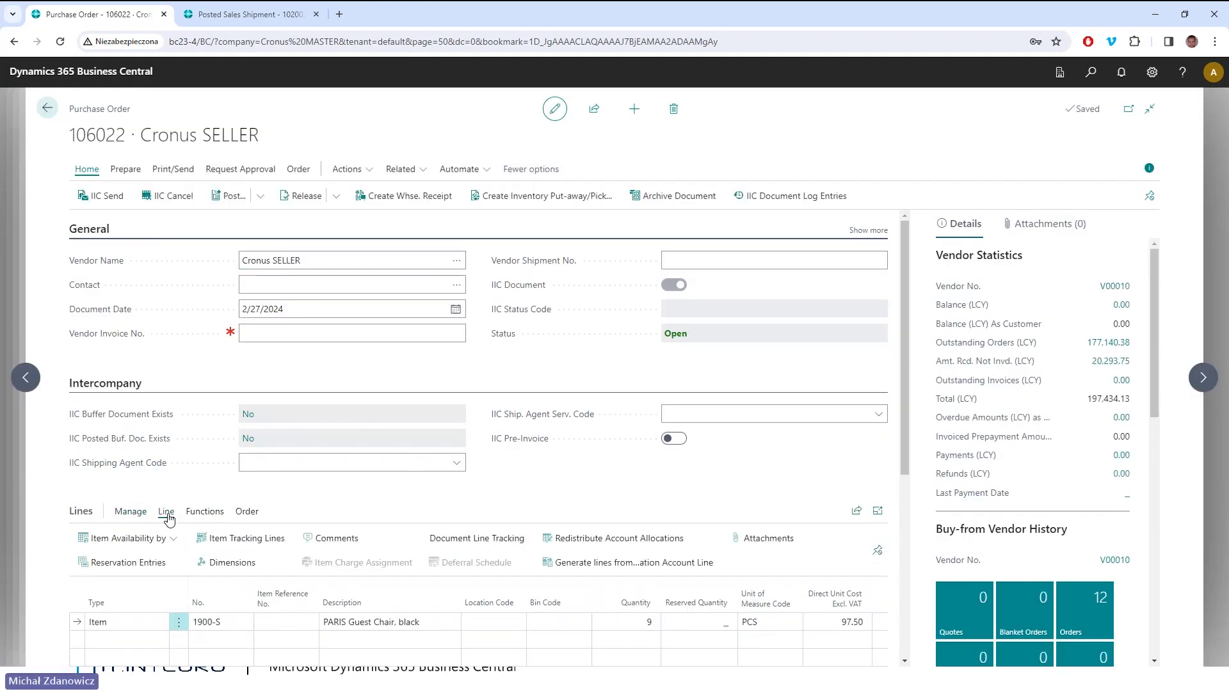
pyautogui.click(338, 539)
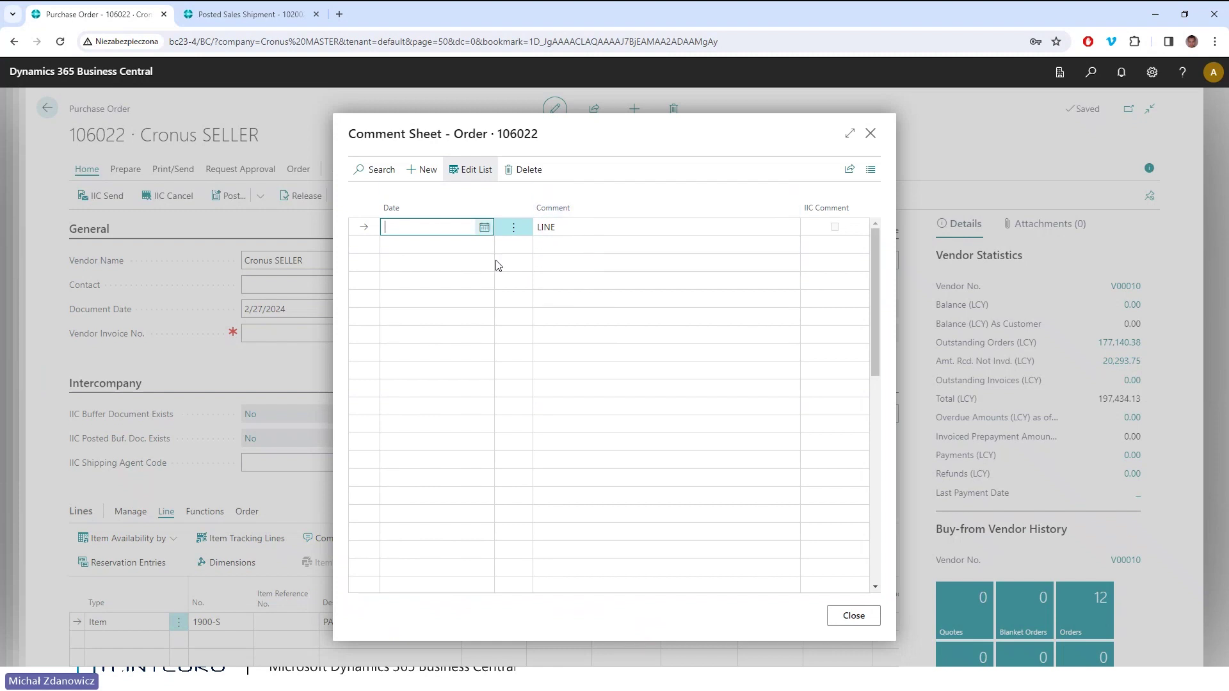
pyautogui.press('Escape')
# Check the header comment sheet of the purchase order and close it.
pyautogui.click(402, 169)
pyautogui.moveTo(442, 186)
pyautogui.click(347, 169)
pyautogui.moveTo(371, 200)
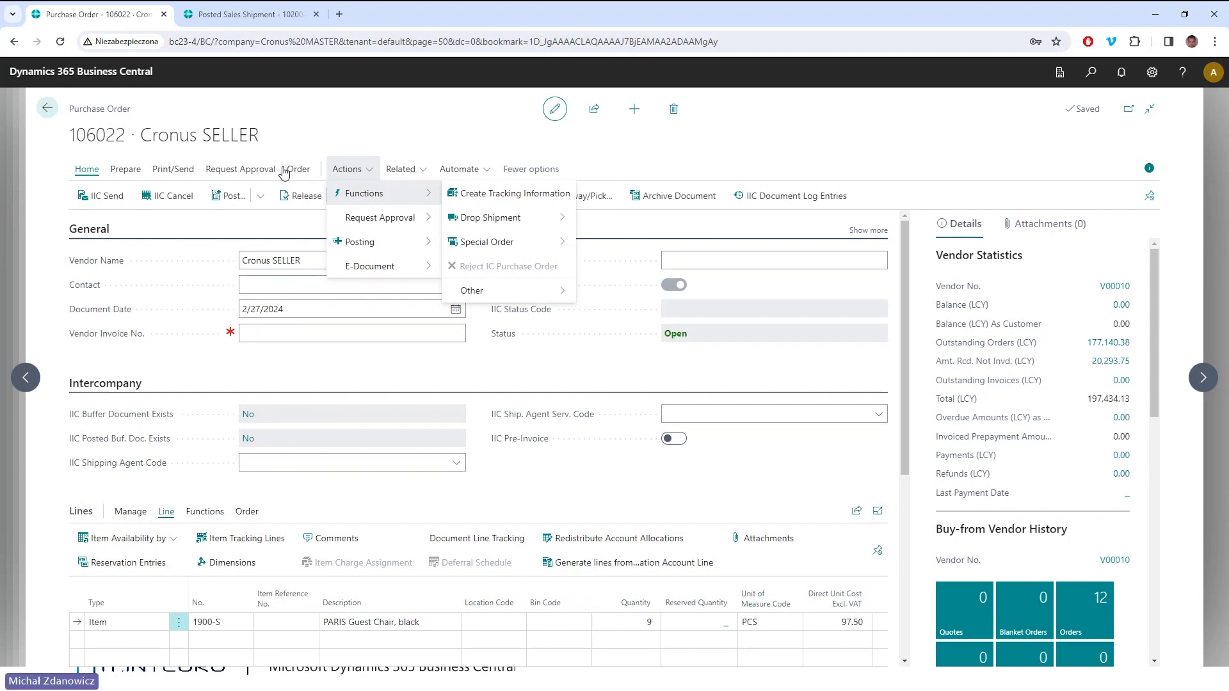
pyautogui.click(401, 171)
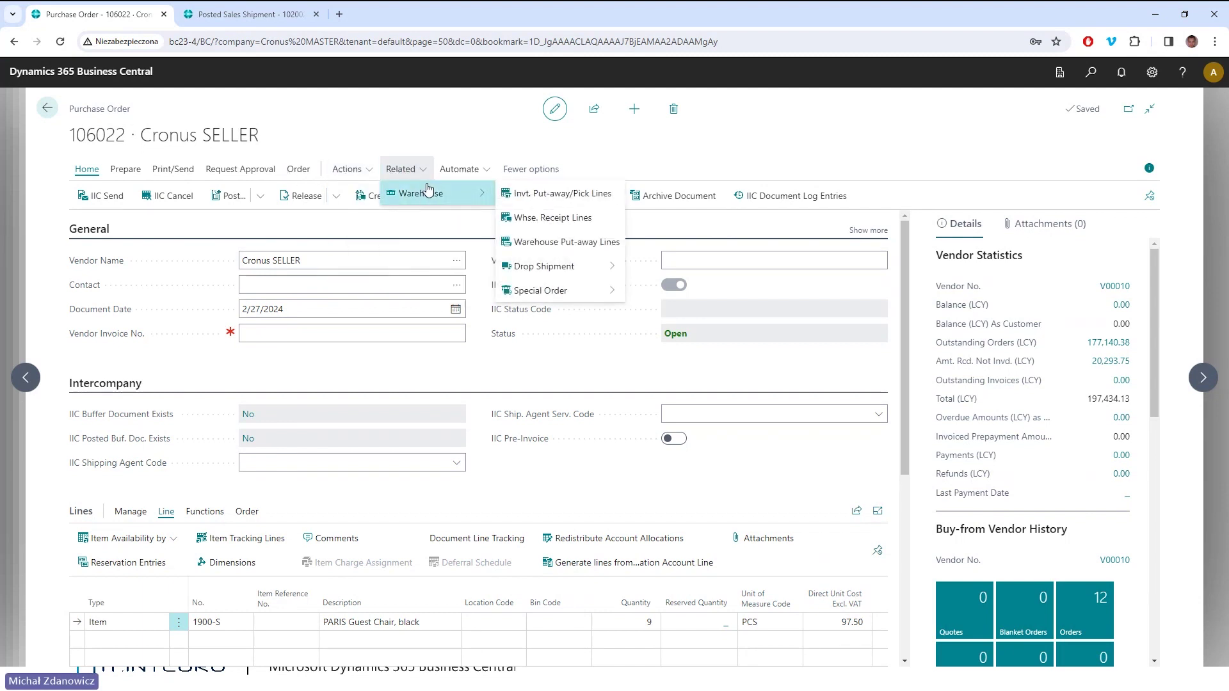
pyautogui.click(129, 171)
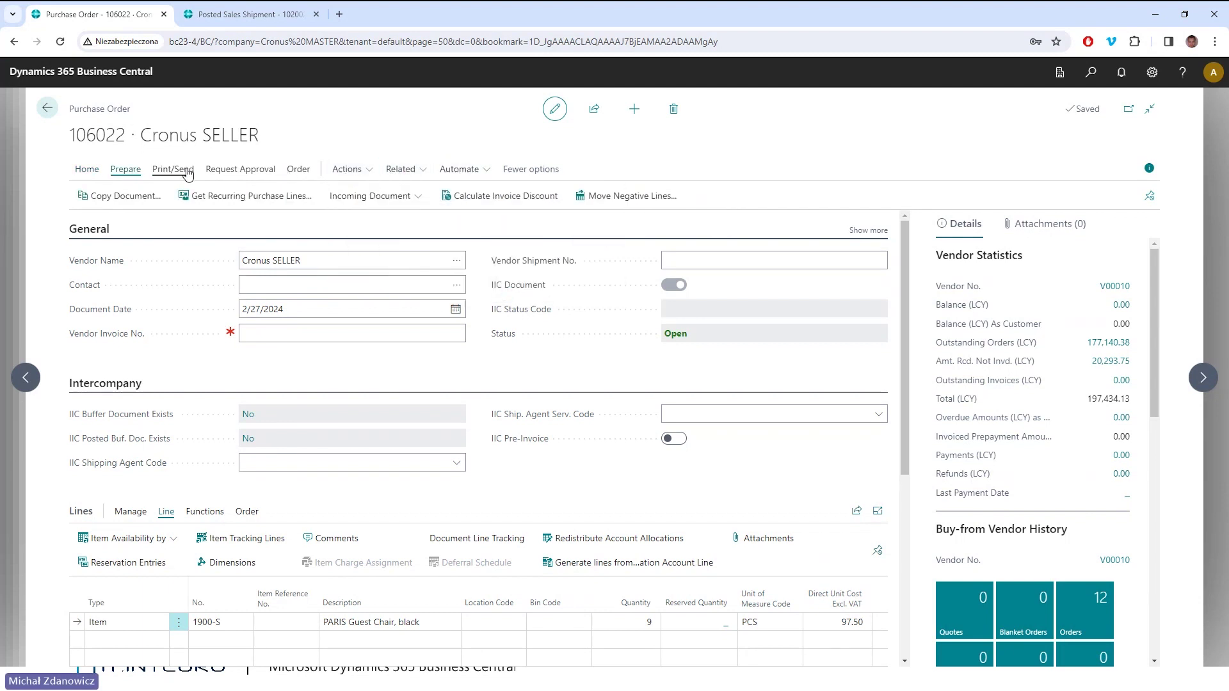
pyautogui.click(87, 170)
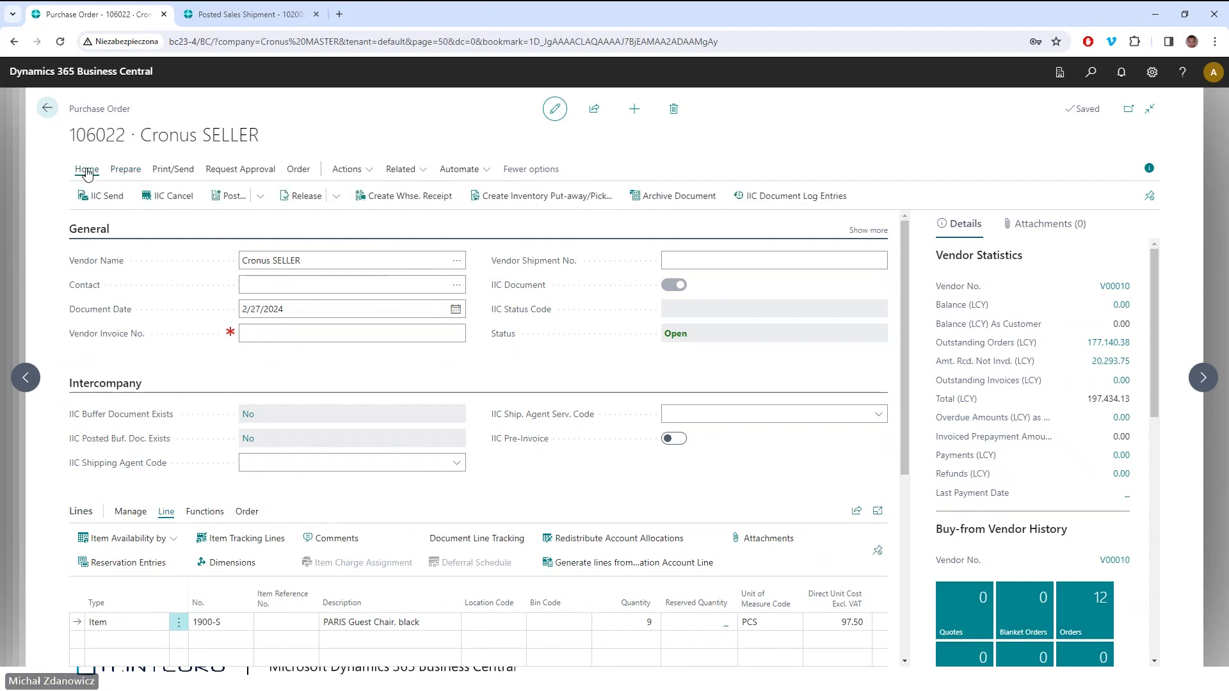
pyautogui.click(299, 169)
pyautogui.click(252, 200)
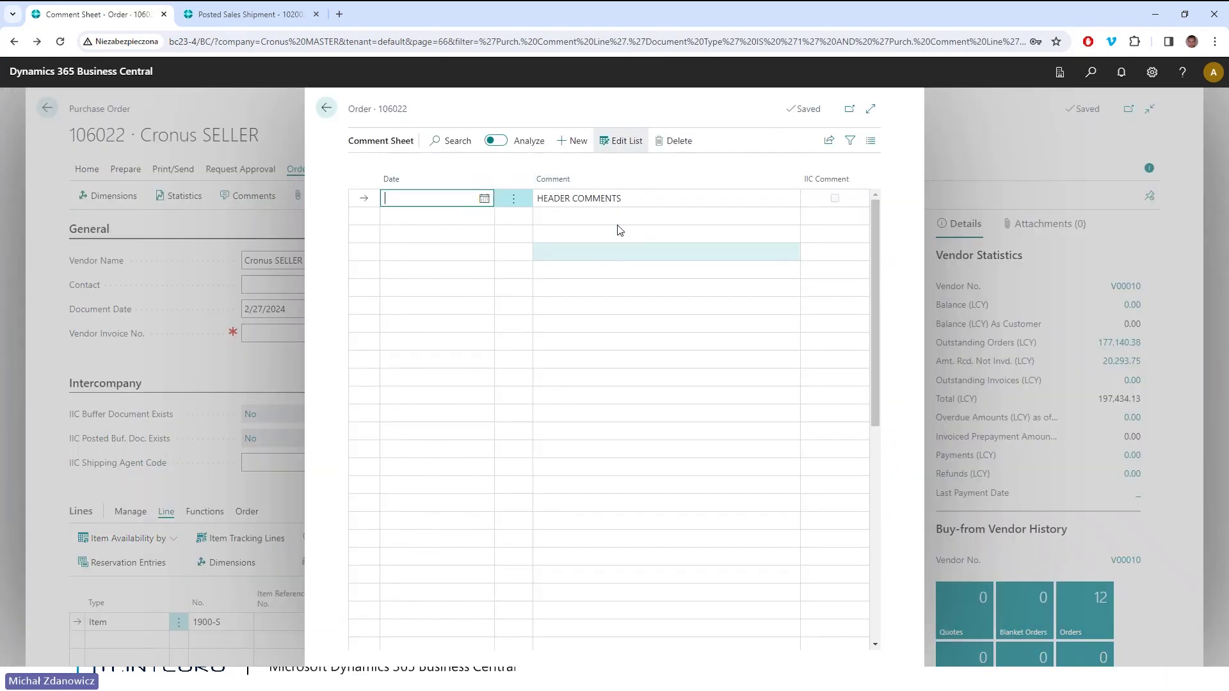
pyautogui.press('Escape')
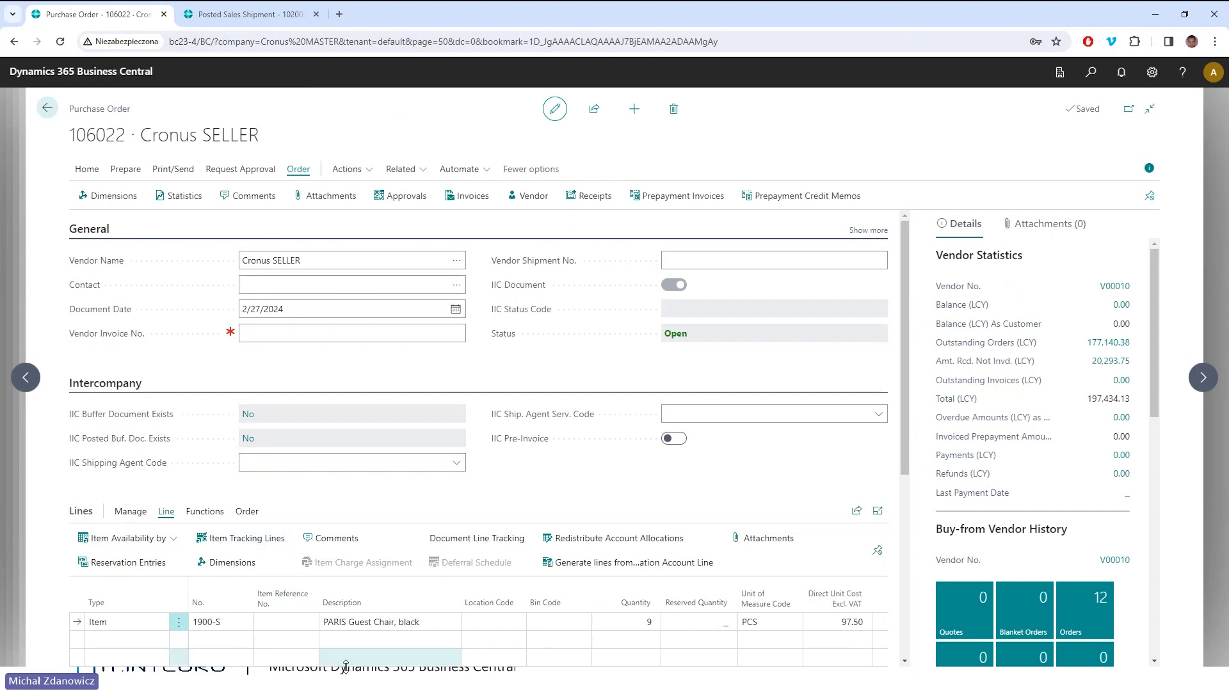